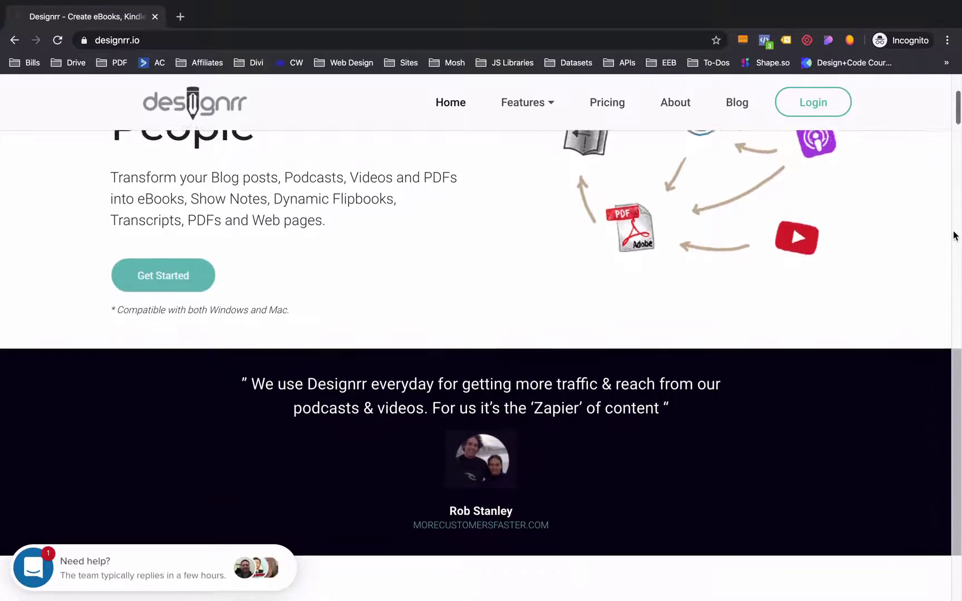
{"action": "scroll", "coordinate": [953, 235], "scroll_direction": "down", "scroll_amount": 2}
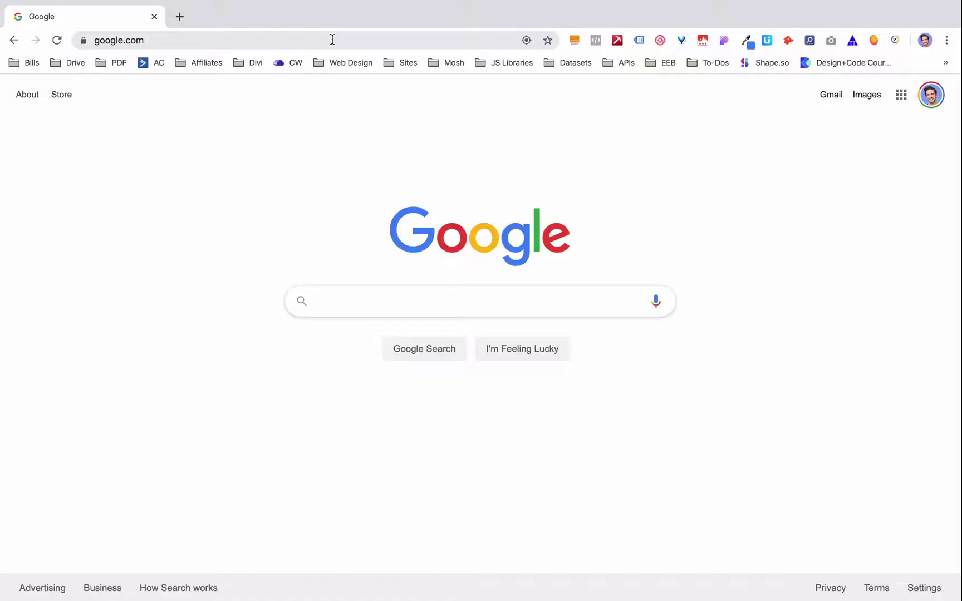
- Open the designrr.io website in the browser
{"action": "left_click", "coordinate": [333, 39]}
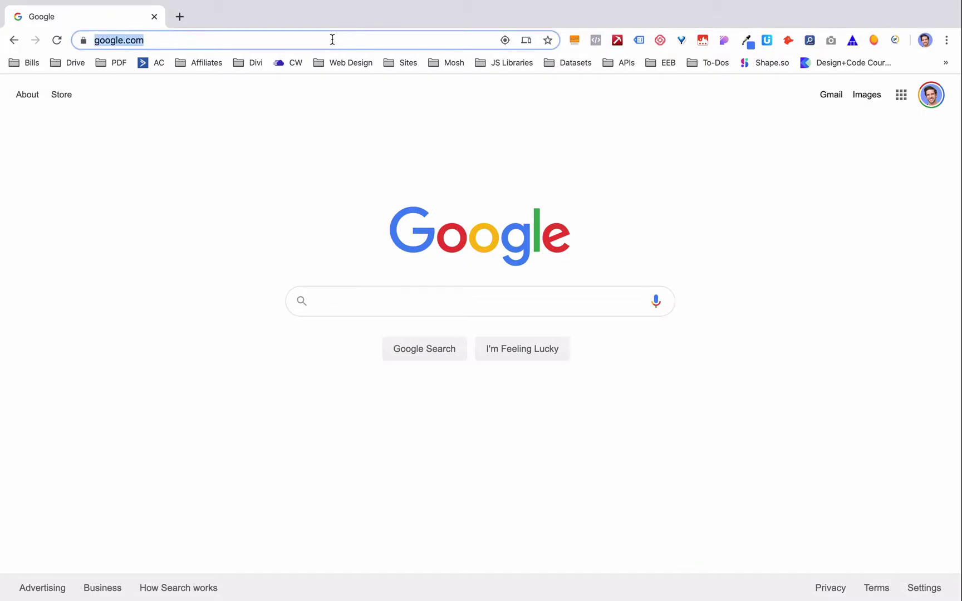
{"action": "type", "text": "desi"}
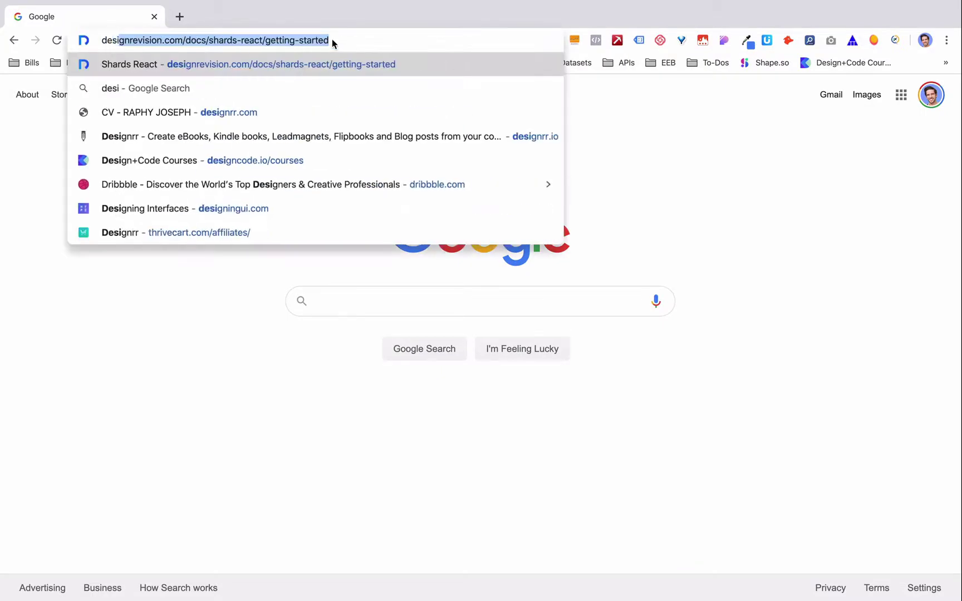
{"action": "type", "text": "gnrr.io"}
{"action": "key", "text": "Return"}
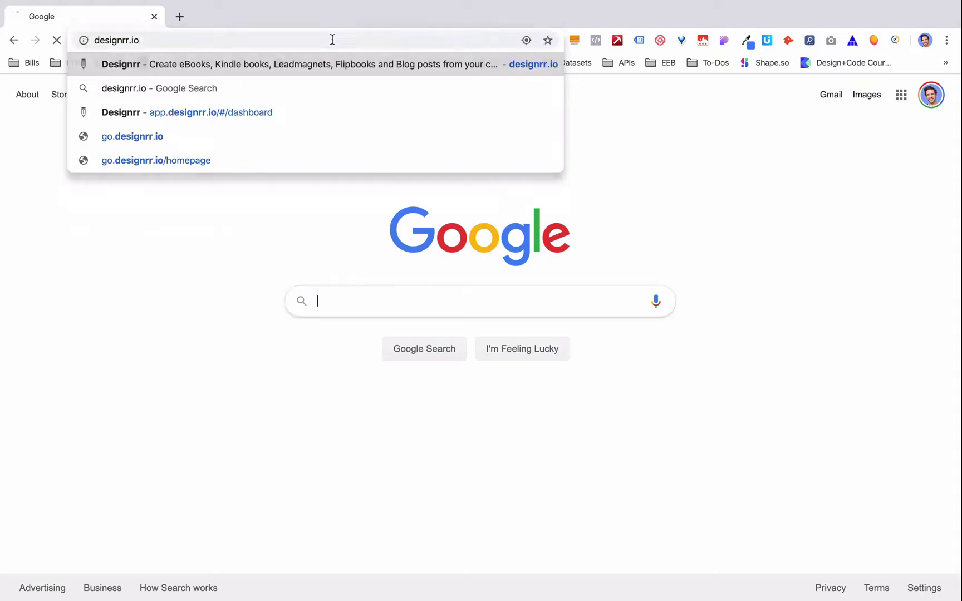
- Examine the home page's feature list, the "Who is this for" audiences and the "Here's how it works" stages
{"action": "scroll", "coordinate": [357, 304], "scroll_direction": "down", "scroll_amount": 5}
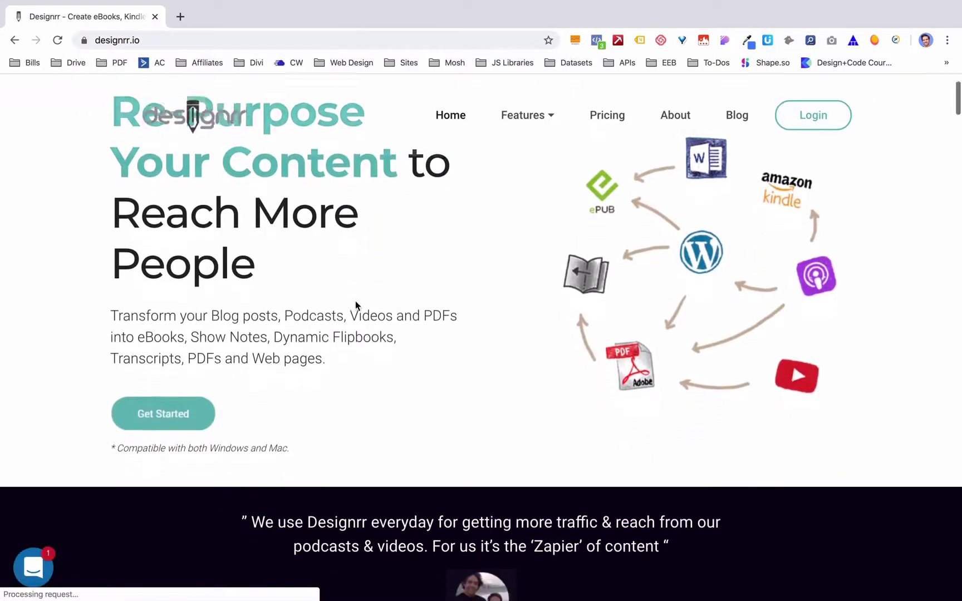
{"action": "scroll", "coordinate": [356, 300], "scroll_direction": "down", "scroll_amount": 8}
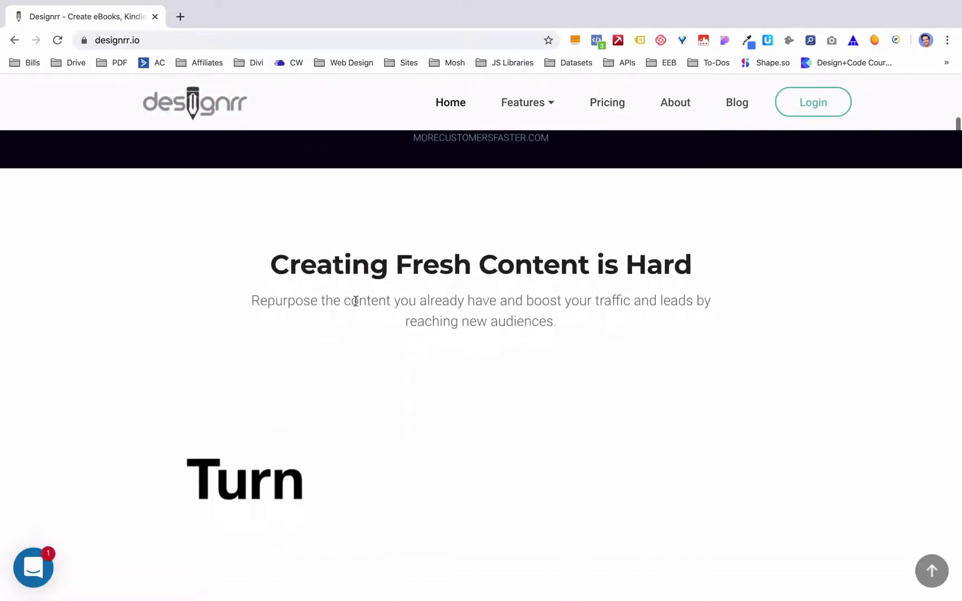
{"action": "scroll", "coordinate": [511, 180], "scroll_direction": "up", "scroll_amount": 2}
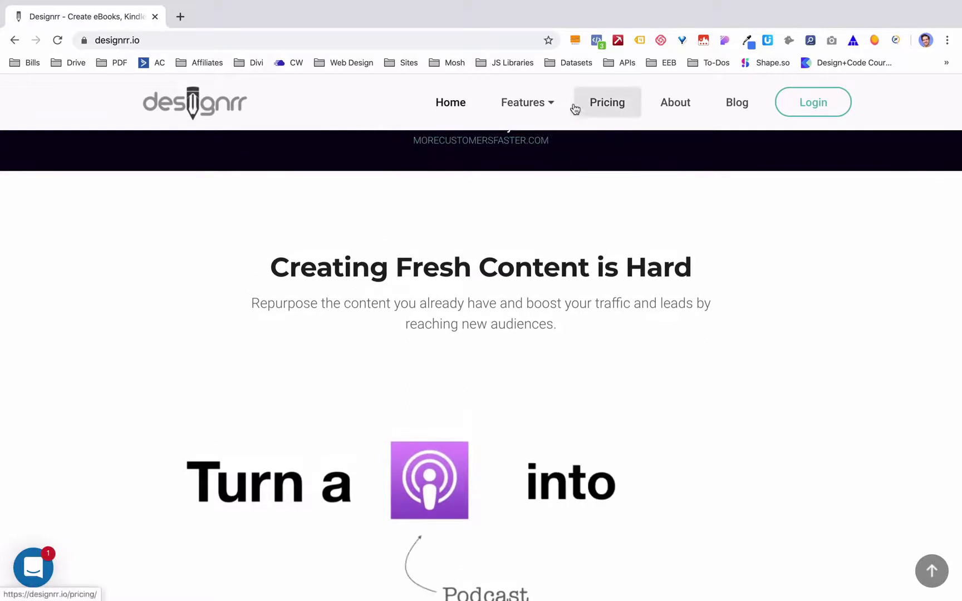
{"action": "mouse_move", "coordinate": [546, 102]}
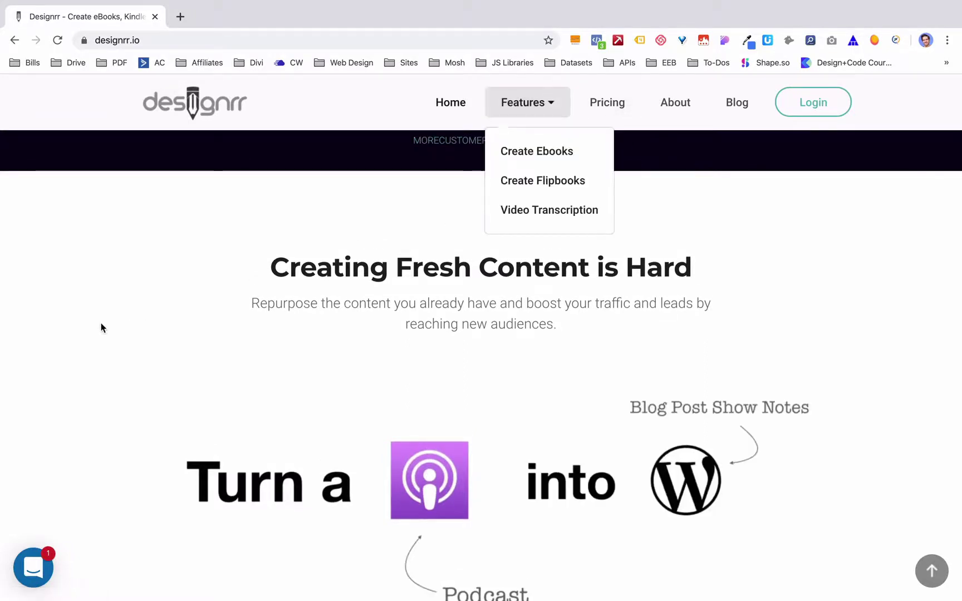
{"action": "scroll", "coordinate": [102, 329], "scroll_direction": "down", "scroll_amount": 3}
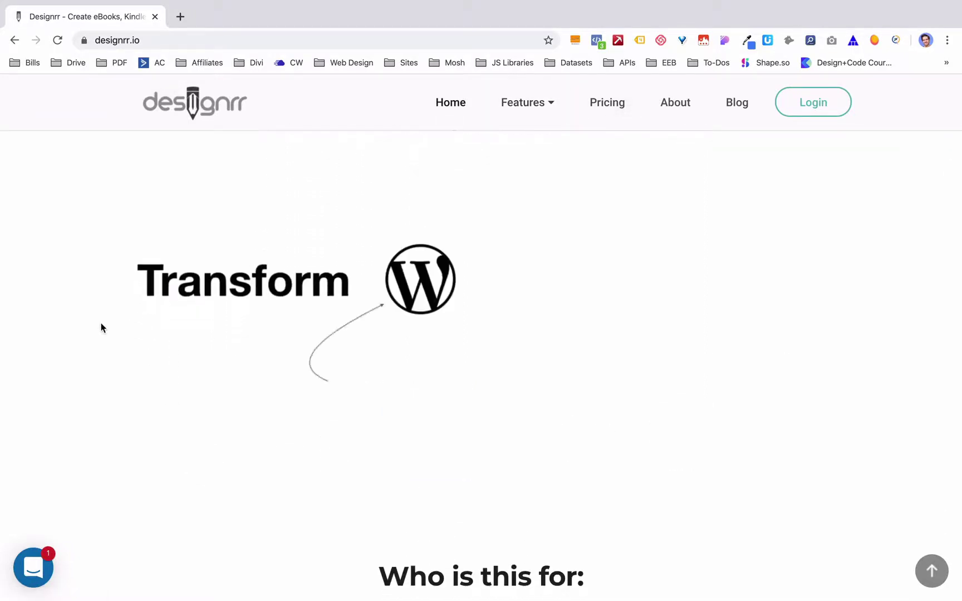
{"action": "scroll", "coordinate": [101, 327], "scroll_direction": "down", "scroll_amount": 3}
{"action": "scroll", "coordinate": [101, 327], "scroll_direction": "down", "scroll_amount": 2}
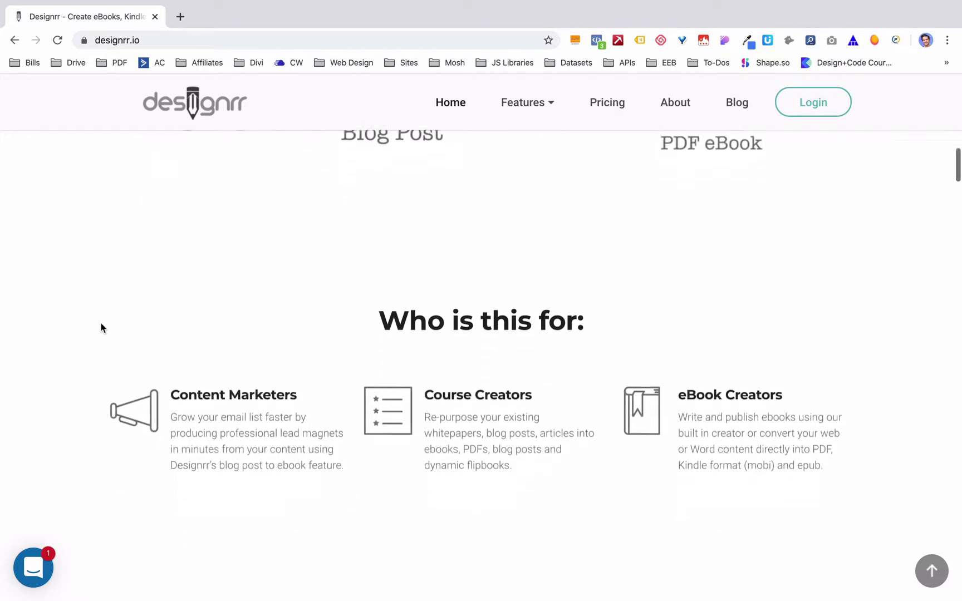
{"action": "scroll", "coordinate": [102, 328], "scroll_direction": "down", "scroll_amount": 3}
{"action": "scroll", "coordinate": [101, 327], "scroll_direction": "down", "scroll_amount": 1}
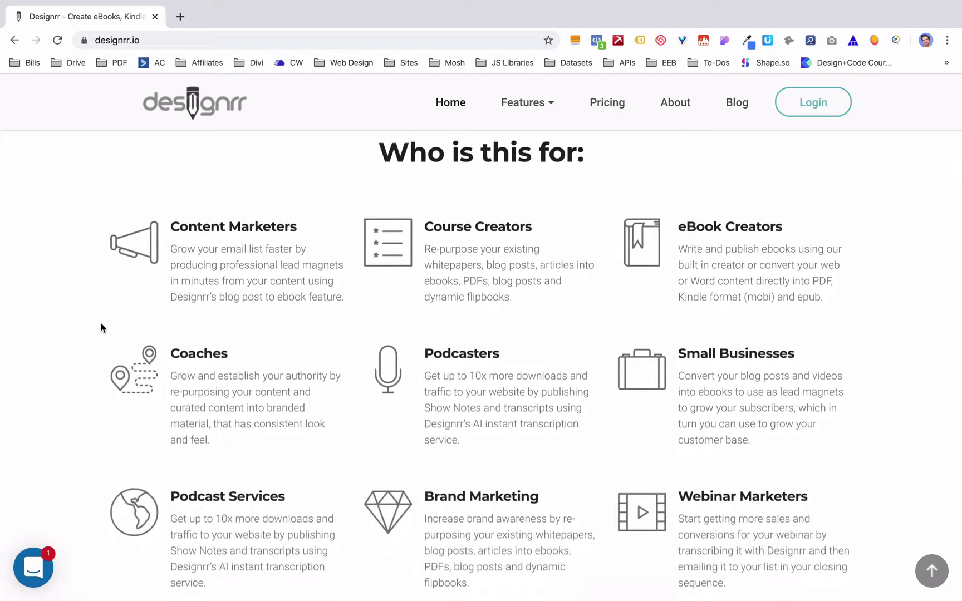
{"action": "scroll", "coordinate": [101, 327], "scroll_direction": "down", "scroll_amount": 3}
{"action": "scroll", "coordinate": [457, 251], "scroll_direction": "down", "scroll_amount": 2}
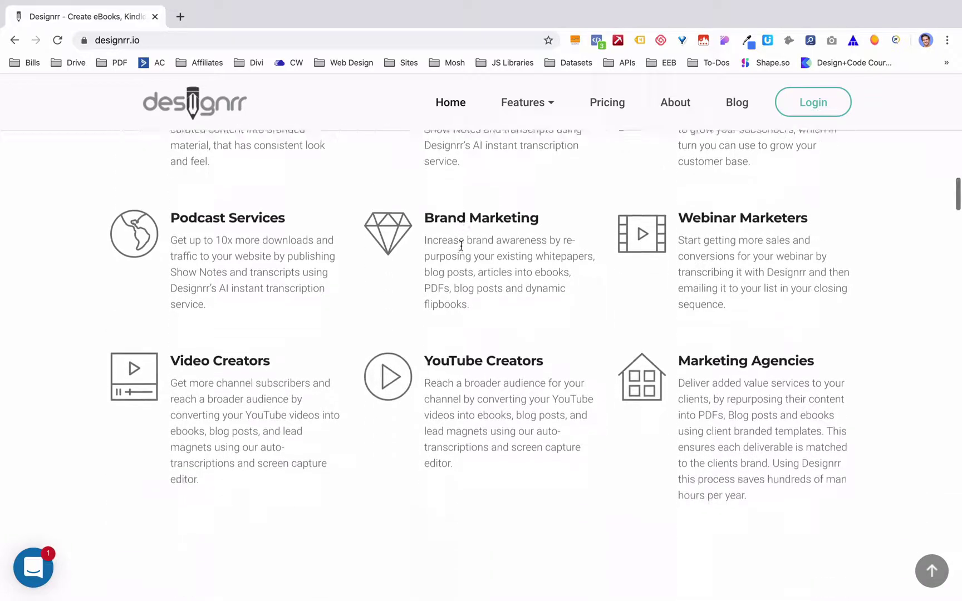
{"action": "scroll", "coordinate": [461, 246], "scroll_direction": "down", "scroll_amount": 6}
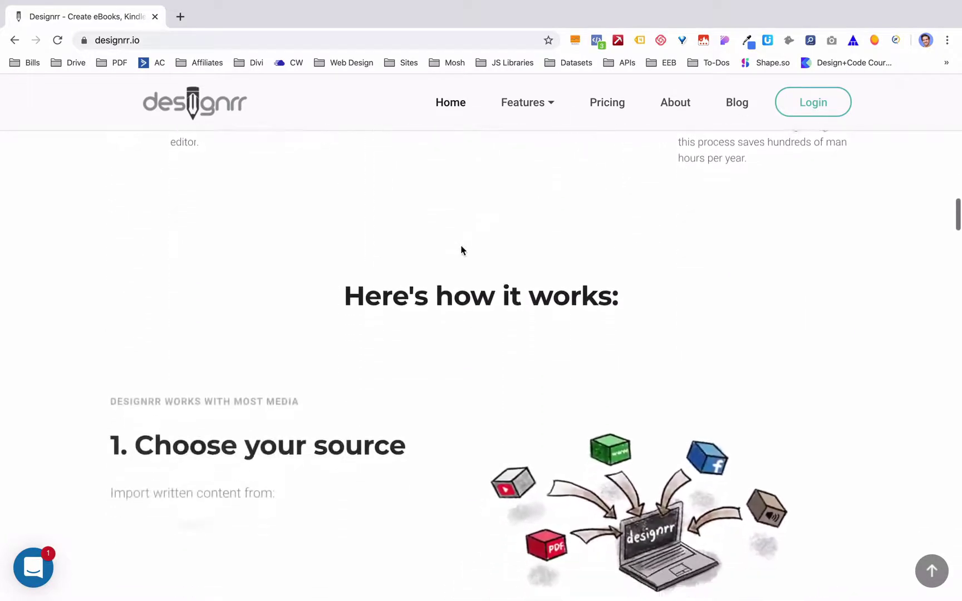
{"action": "scroll", "coordinate": [461, 251], "scroll_direction": "down", "scroll_amount": 6}
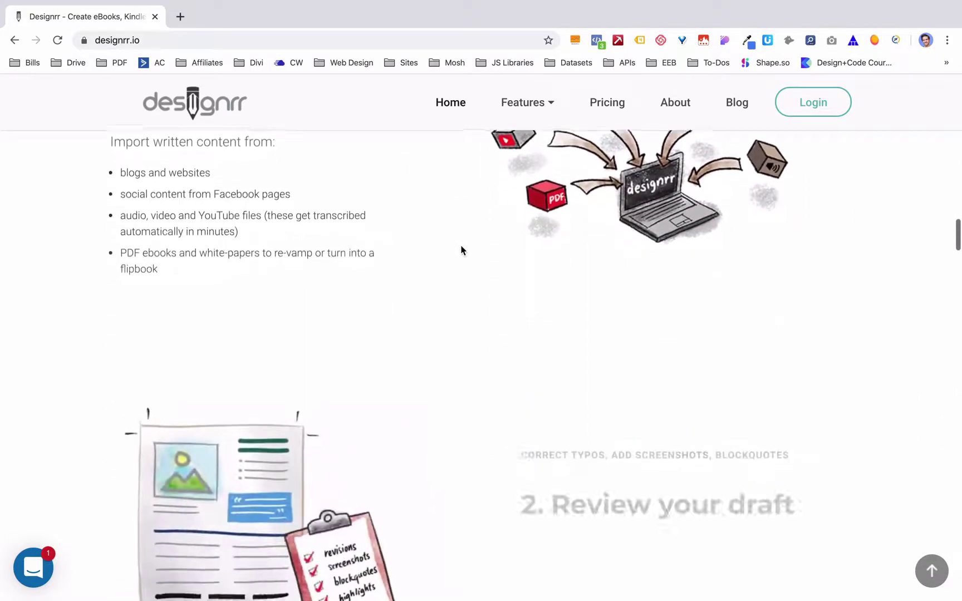
{"action": "scroll", "coordinate": [461, 250], "scroll_direction": "down", "scroll_amount": 6}
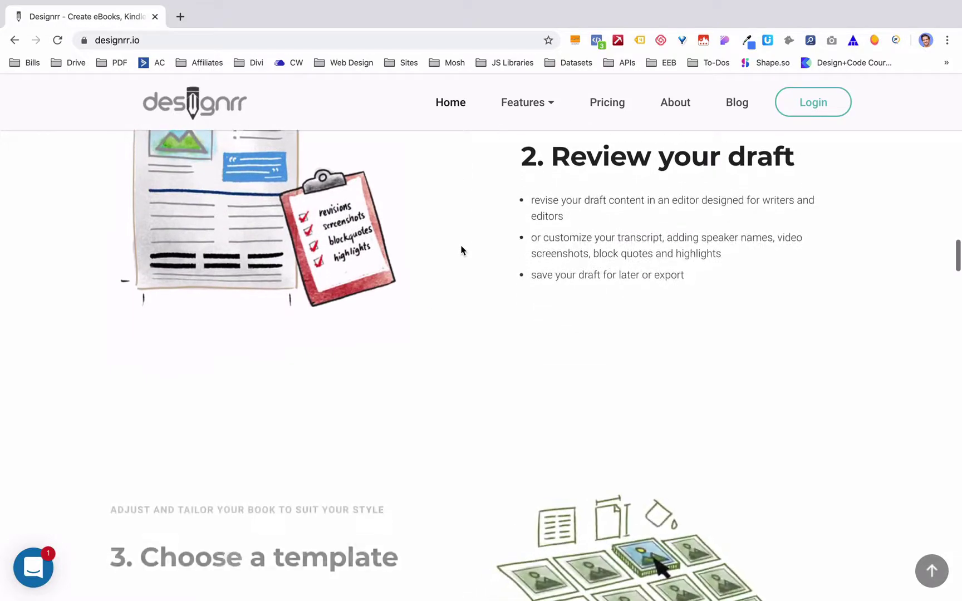
{"action": "scroll", "coordinate": [461, 251], "scroll_direction": "down", "scroll_amount": 6}
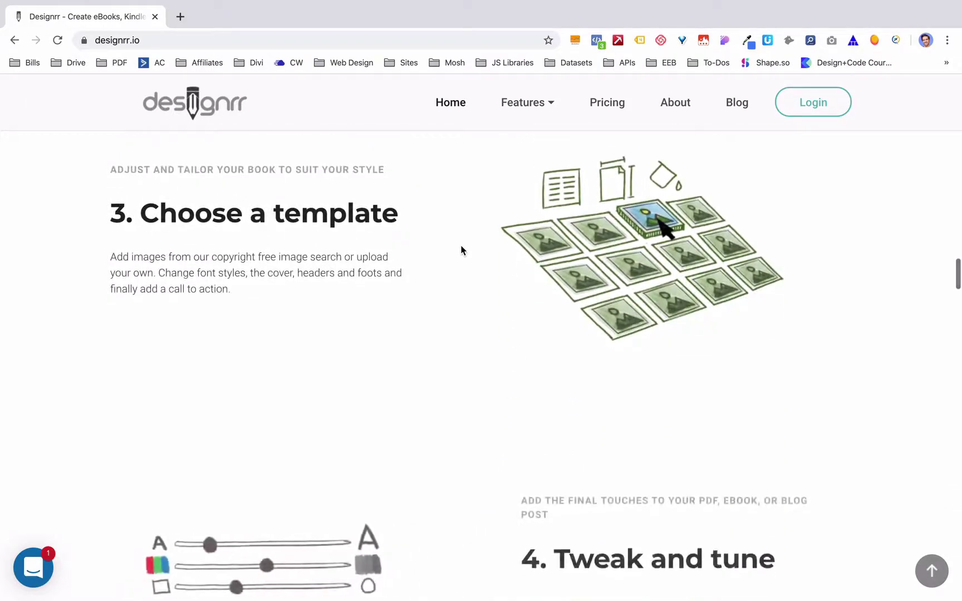
- Compare the monthly business plans on the pricing page and start the free 7-day trial of the Business plan
{"action": "scroll", "coordinate": [461, 251], "scroll_direction": "up", "scroll_amount": 20}
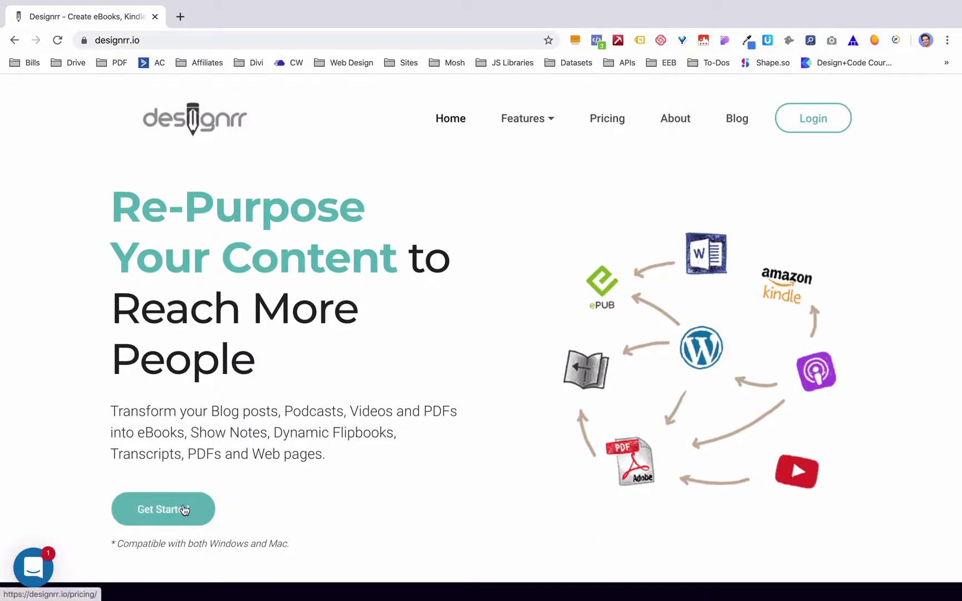
{"action": "left_click", "coordinate": [184, 509]}
{"action": "scroll", "coordinate": [184, 510], "scroll_direction": "down", "scroll_amount": 5}
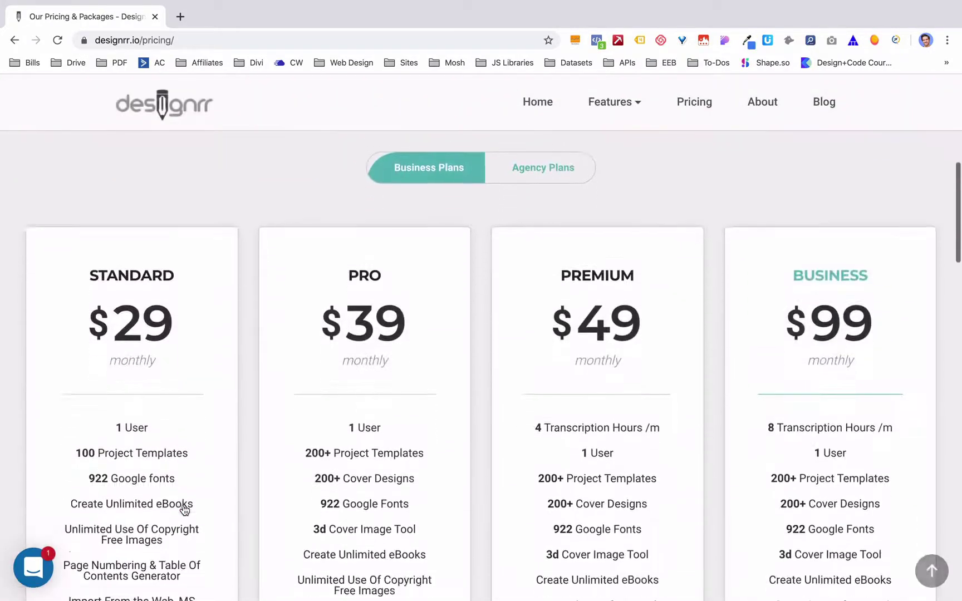
{"action": "scroll", "coordinate": [152, 299], "scroll_direction": "down", "scroll_amount": 2}
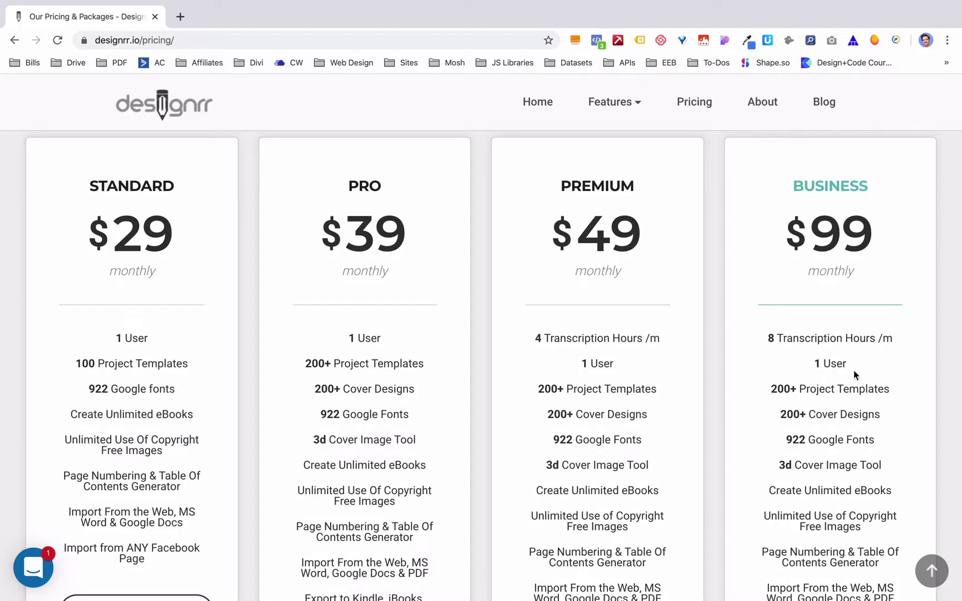
{"action": "scroll", "coordinate": [853, 370], "scroll_direction": "down", "scroll_amount": 2}
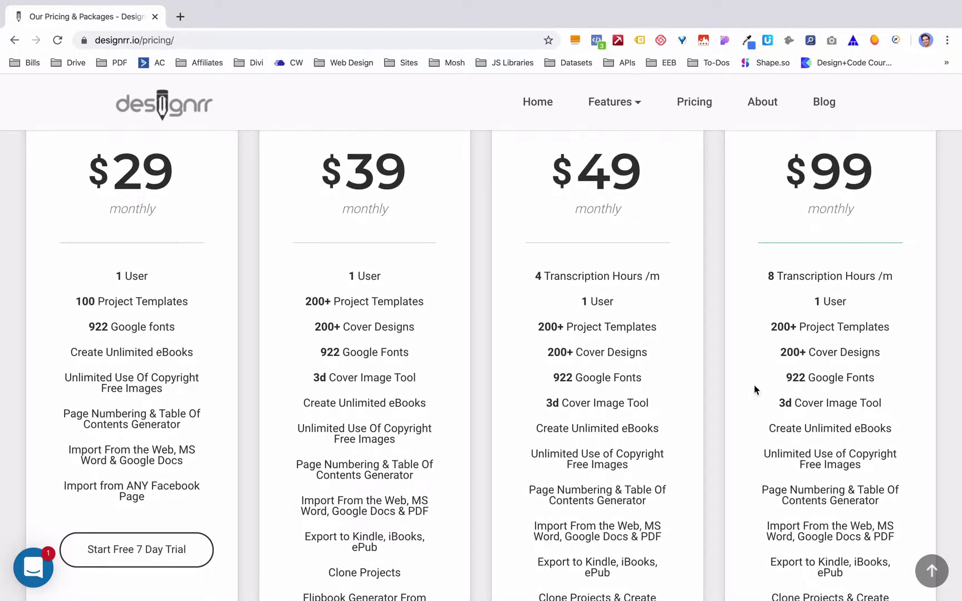
{"action": "scroll", "coordinate": [754, 385], "scroll_direction": "down", "scroll_amount": 6}
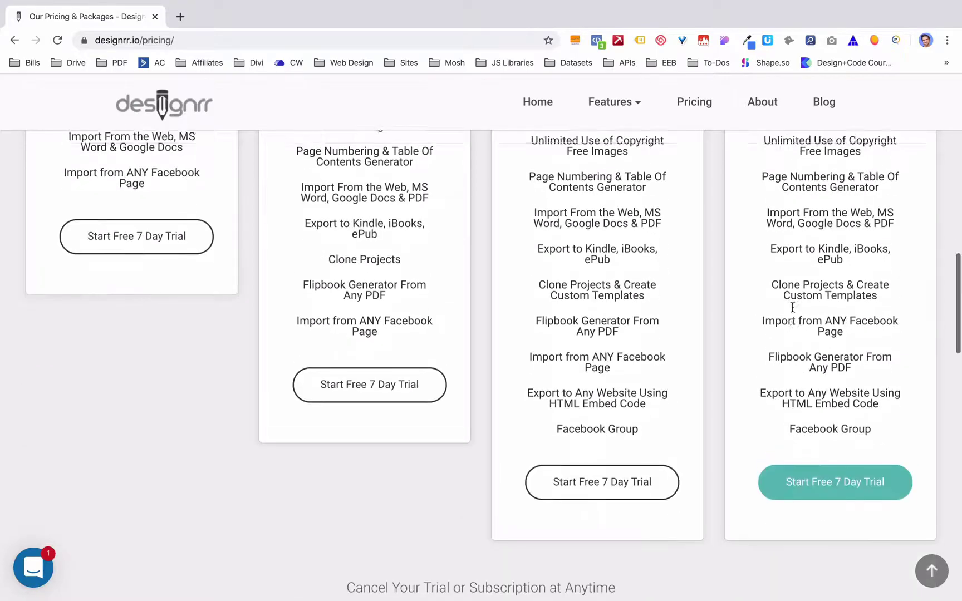
{"action": "scroll", "coordinate": [792, 307], "scroll_direction": "up", "scroll_amount": 10}
{"action": "scroll", "coordinate": [838, 321], "scroll_direction": "down", "scroll_amount": 13}
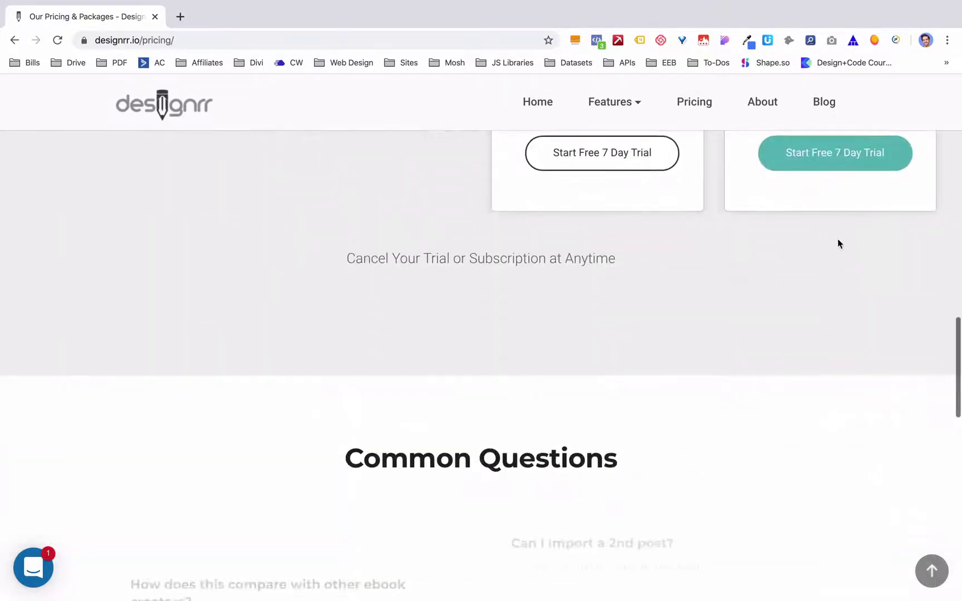
{"action": "scroll", "coordinate": [837, 245], "scroll_direction": "up", "scroll_amount": 1}
{"action": "left_click", "coordinate": [838, 228]}
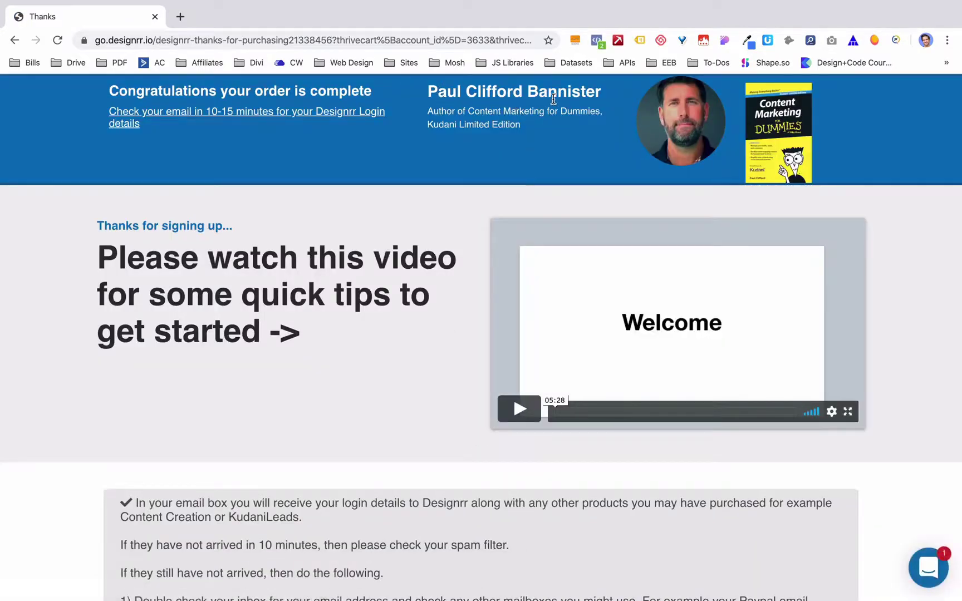
- Review the instructions on the order confirmation page and go to the Designrr login page
{"action": "scroll", "coordinate": [384, 423], "scroll_direction": "down", "scroll_amount": 6}
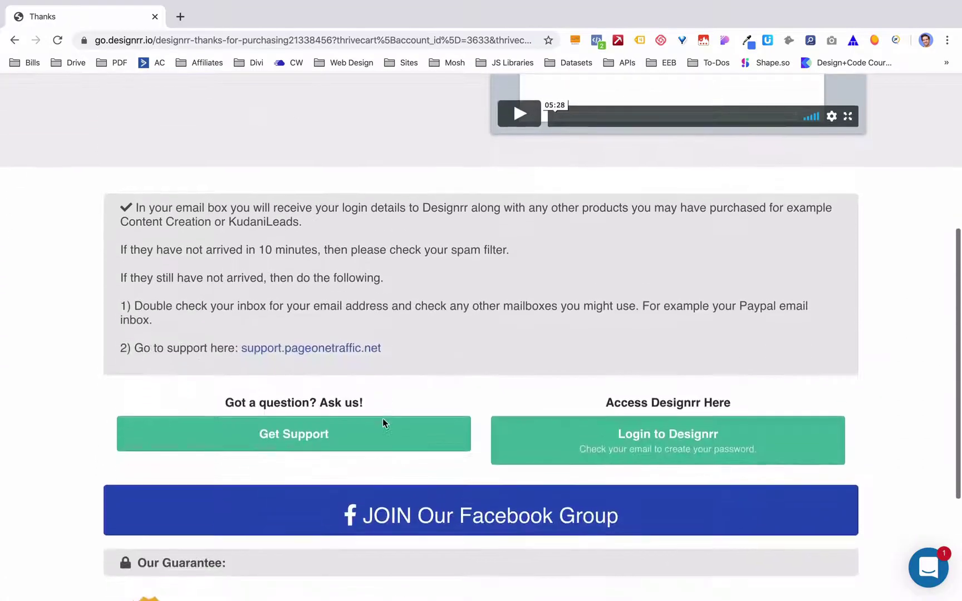
{"action": "scroll", "coordinate": [383, 423], "scroll_direction": "up", "scroll_amount": 6}
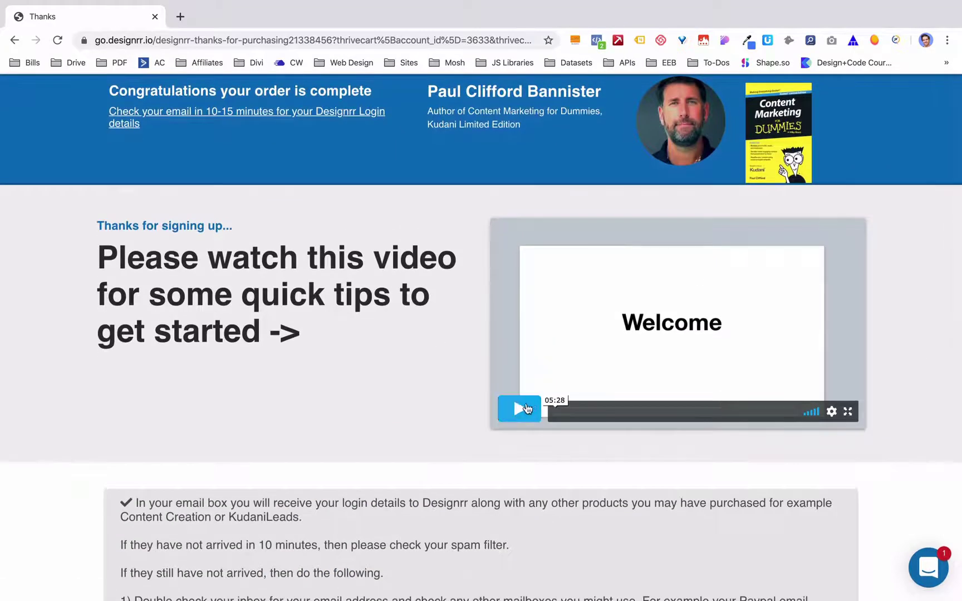
{"action": "scroll", "coordinate": [371, 423], "scroll_direction": "down", "scroll_amount": 8}
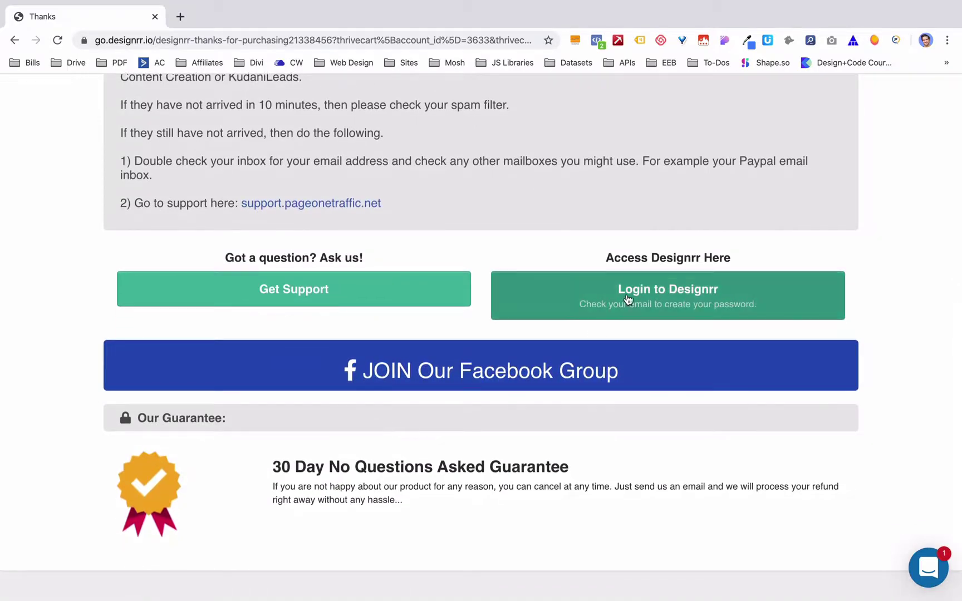
{"action": "left_click", "coordinate": [628, 299]}
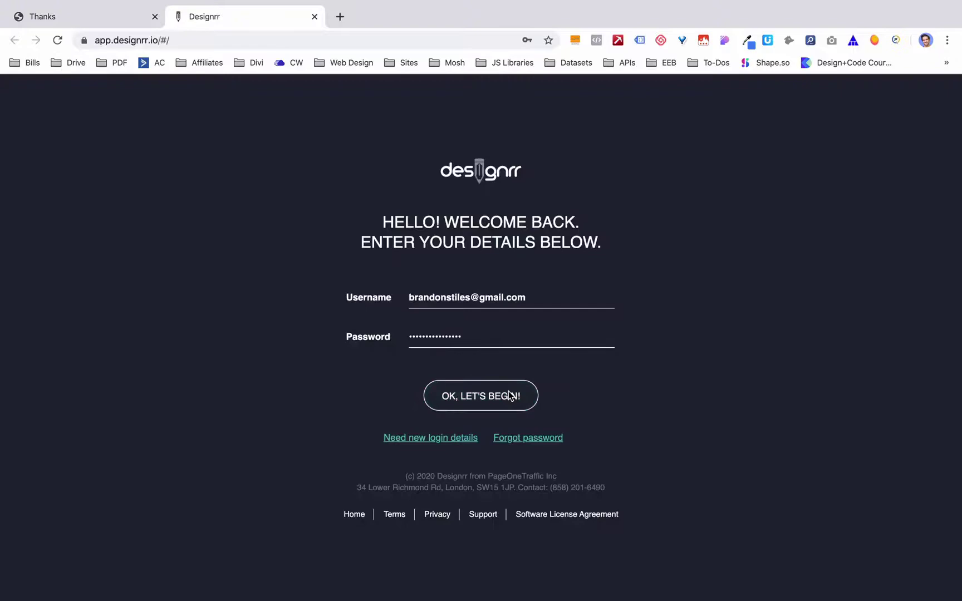
- Sign in with the prefilled account details and switch the dashboard to the new design
{"action": "left_click", "coordinate": [508, 395]}
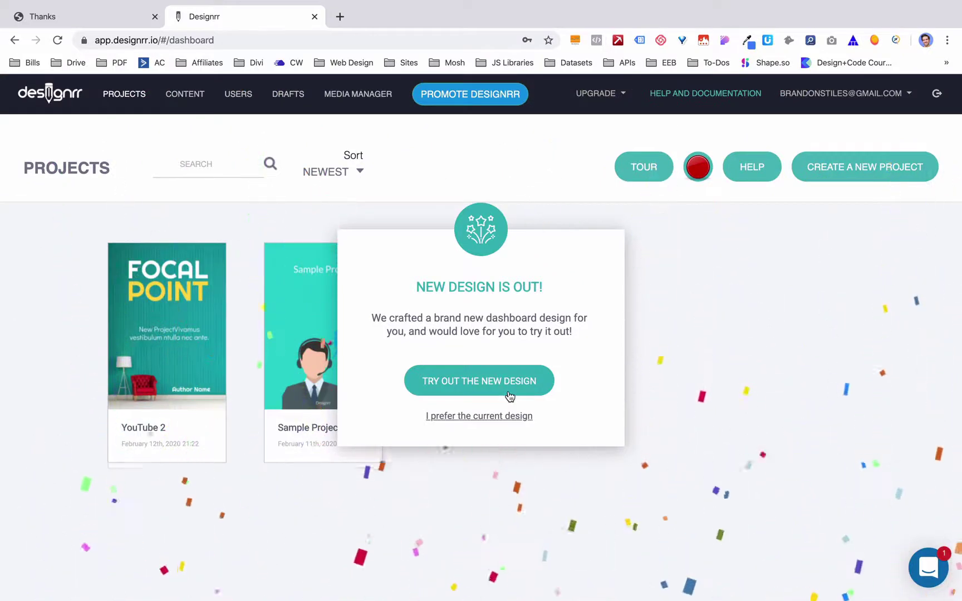
{"action": "left_click", "coordinate": [507, 389]}
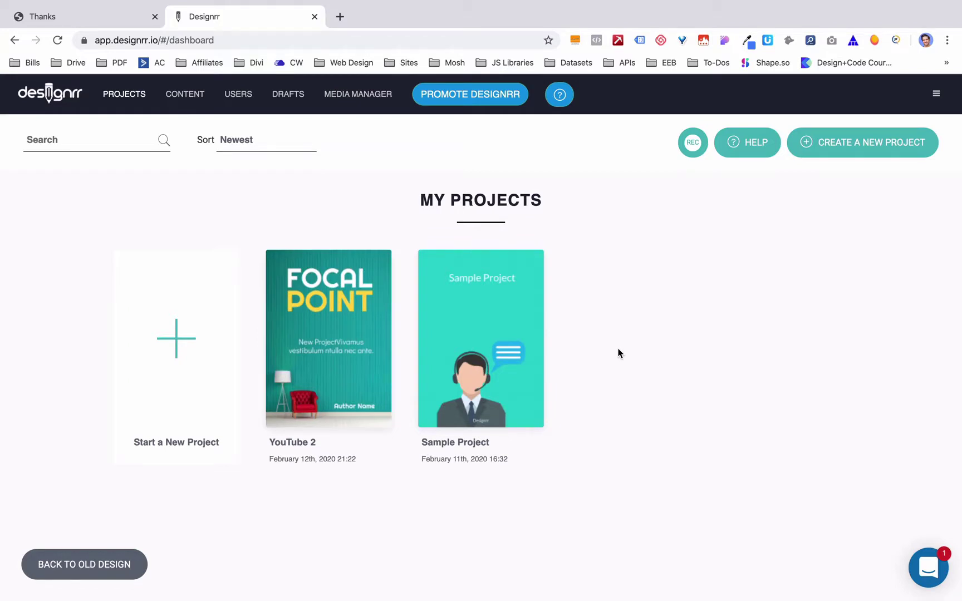
- Start a new project, look through the import options and choose to import from YouTube
{"action": "left_click", "coordinate": [153, 344]}
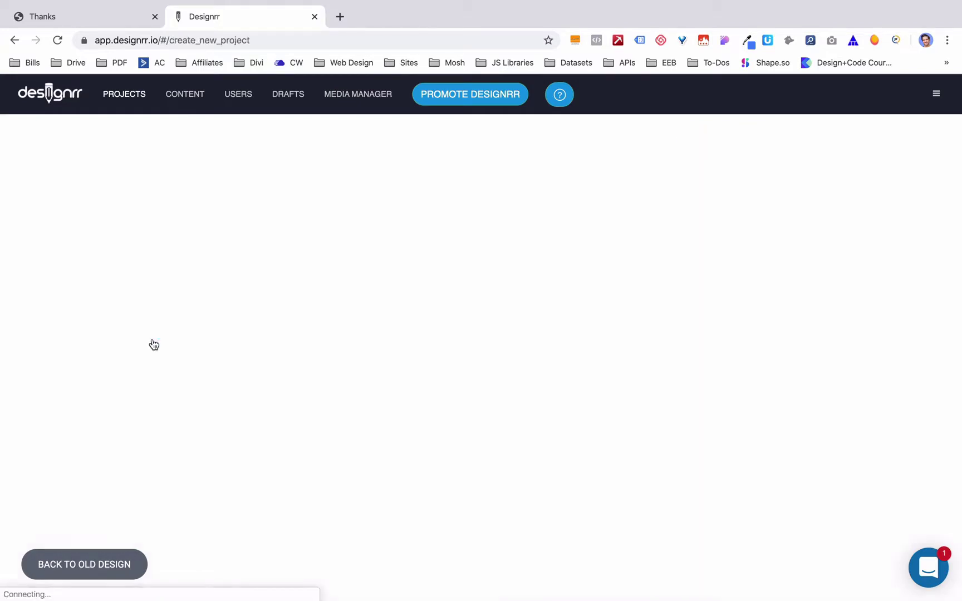
{"action": "scroll", "coordinate": [88, 367], "scroll_direction": "down", "scroll_amount": 3}
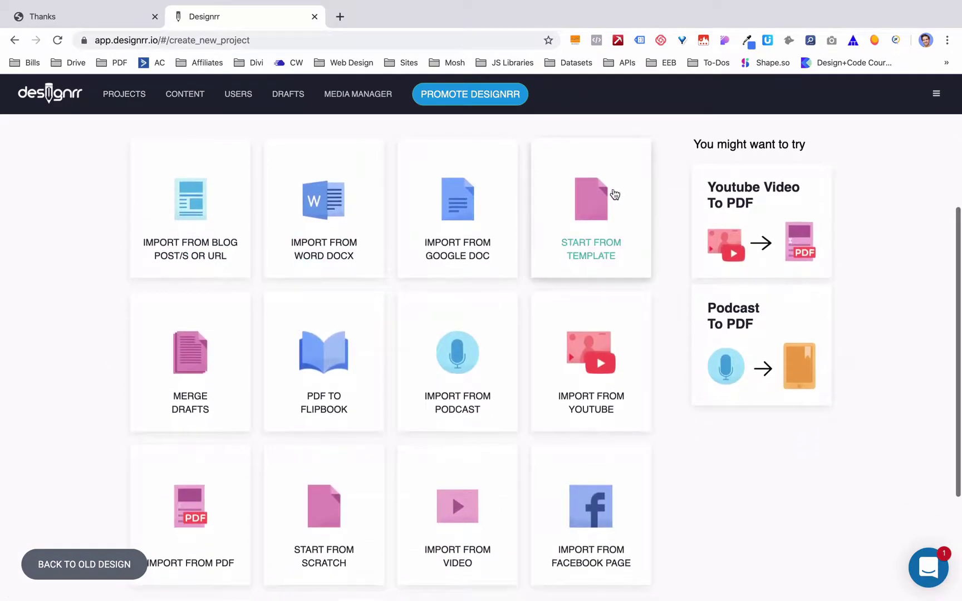
{"action": "scroll", "coordinate": [630, 385], "scroll_direction": "down", "scroll_amount": 2}
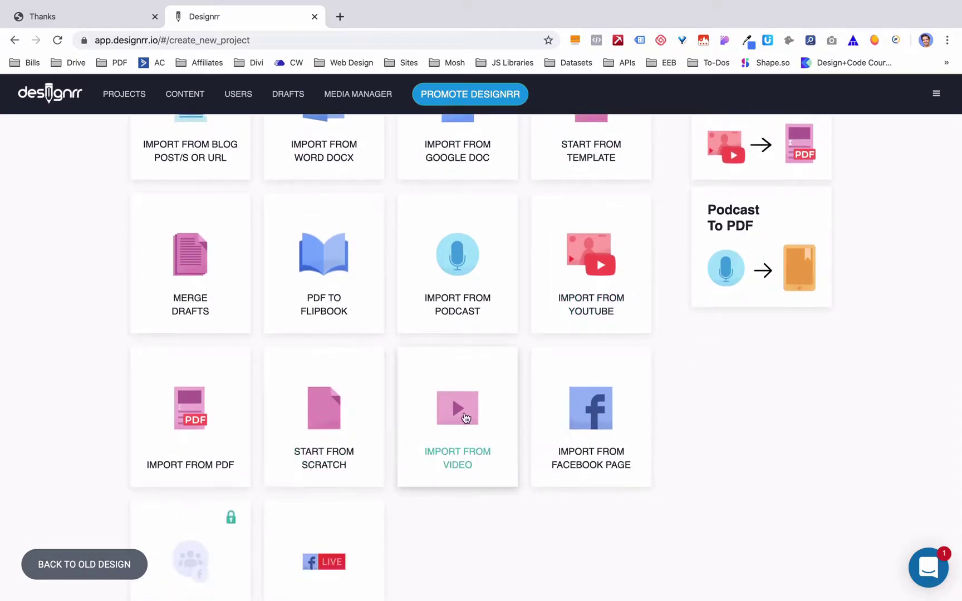
{"action": "scroll", "coordinate": [465, 418], "scroll_direction": "up", "scroll_amount": 2}
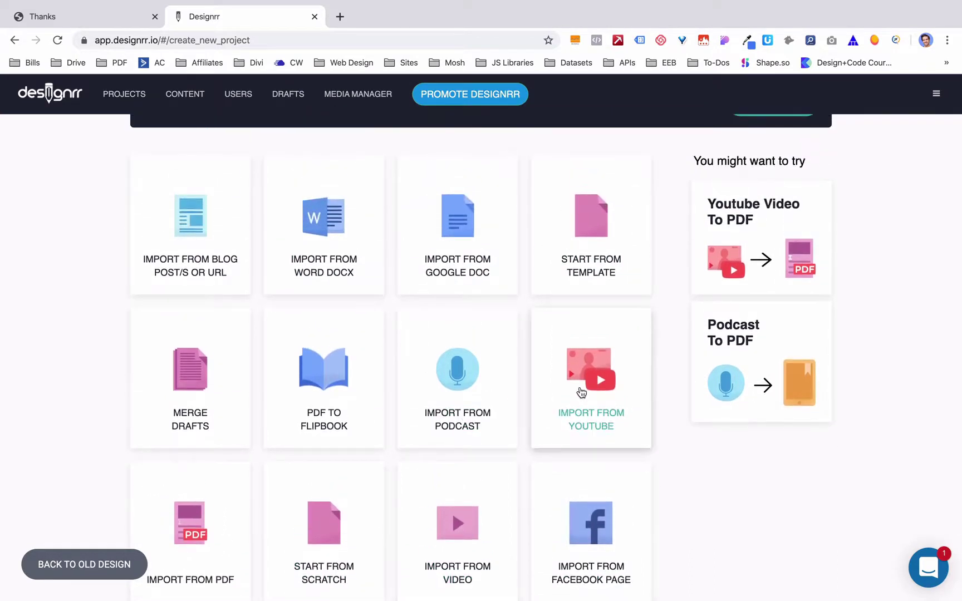
{"action": "left_click", "coordinate": [581, 393]}
{"action": "left_click", "coordinate": [595, 384]}
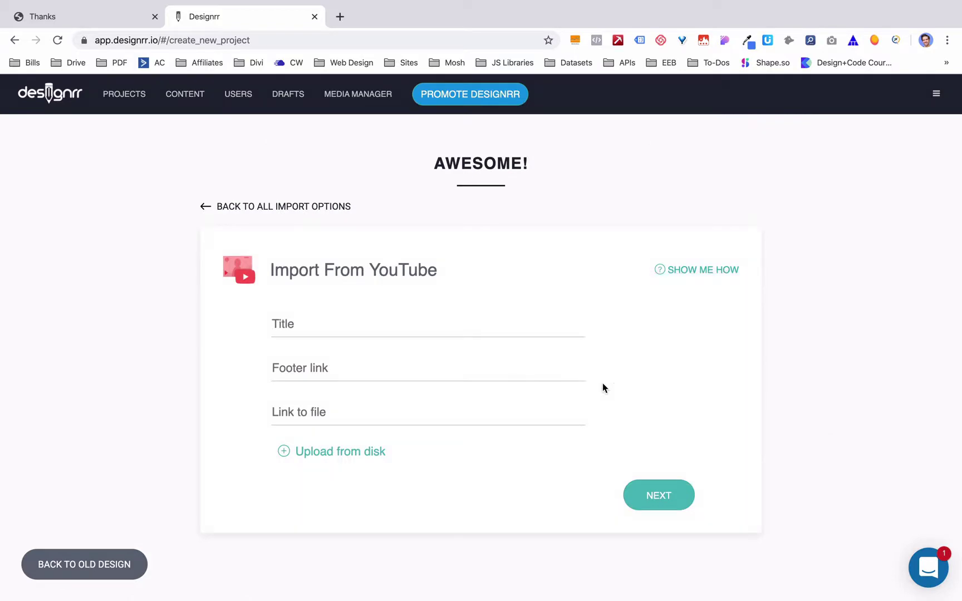
- Open the copied YouTube link to the video "5 Tips to Improve Your Website's UI" in a new browser tab
{"action": "key", "text": "ctrl+t"}
{"action": "key", "text": "ctrl+v"}
{"action": "key", "text": "Return"}
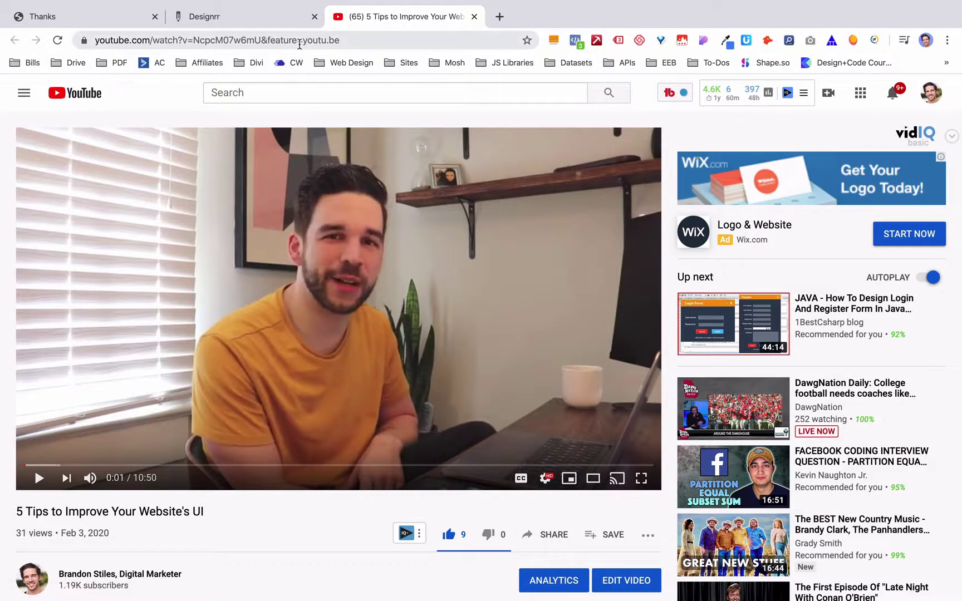
{"action": "left_click", "coordinate": [554, 534]}
{"action": "left_click", "coordinate": [612, 418]}
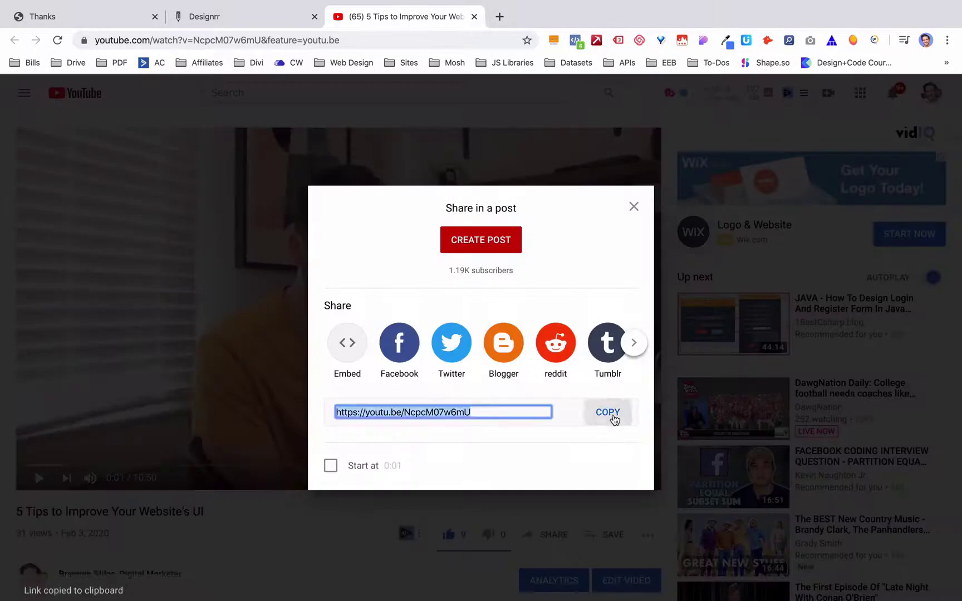
{"action": "key", "text": "ctrl+w"}
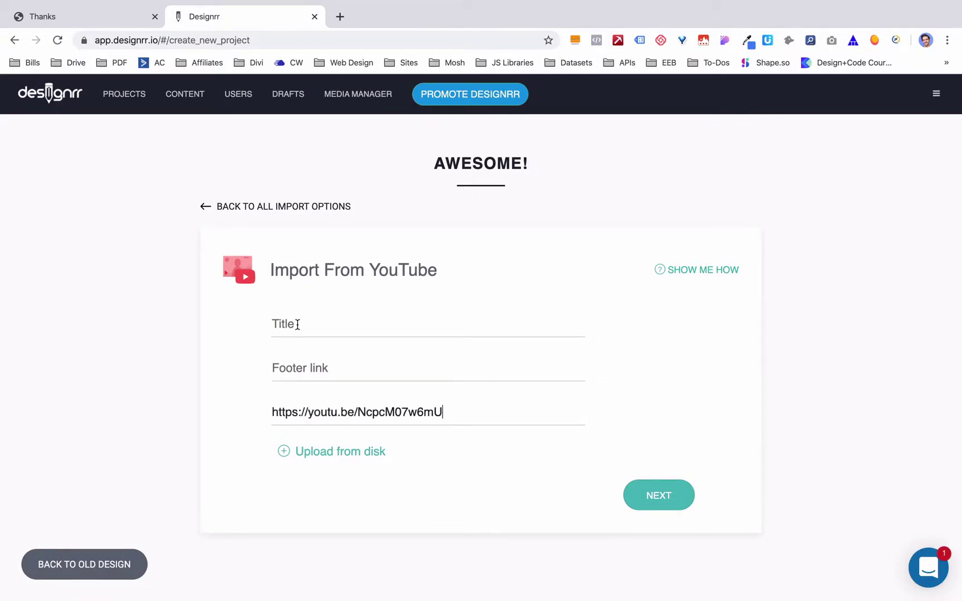
- Check the short share link by loading it in a new browser tab, and return to the import form
{"action": "key", "text": "ctrl+t"}
{"action": "key", "text": "ctrl+v"}
{"action": "key", "text": "Return"}
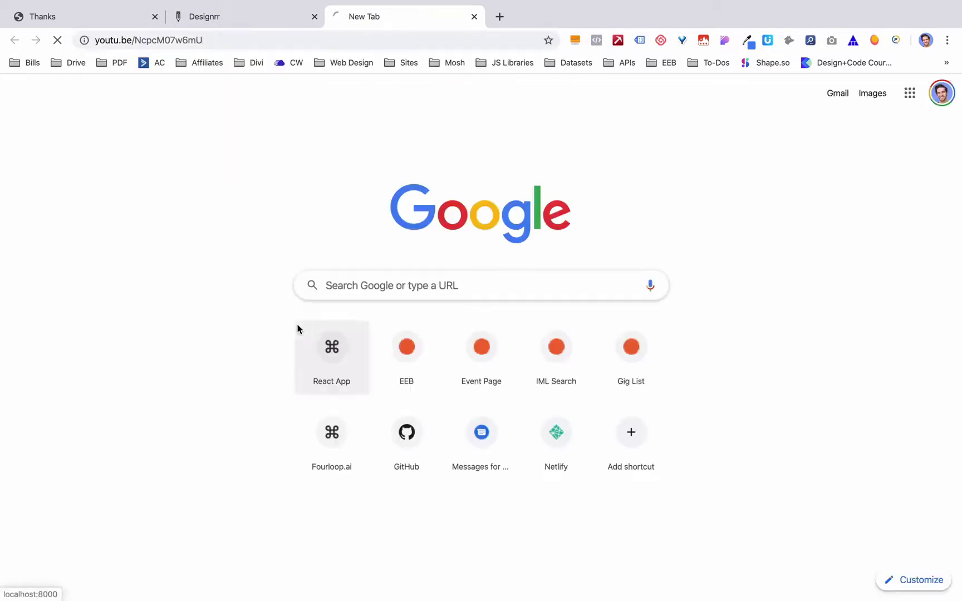
{"action": "key", "text": "ctrl+w"}
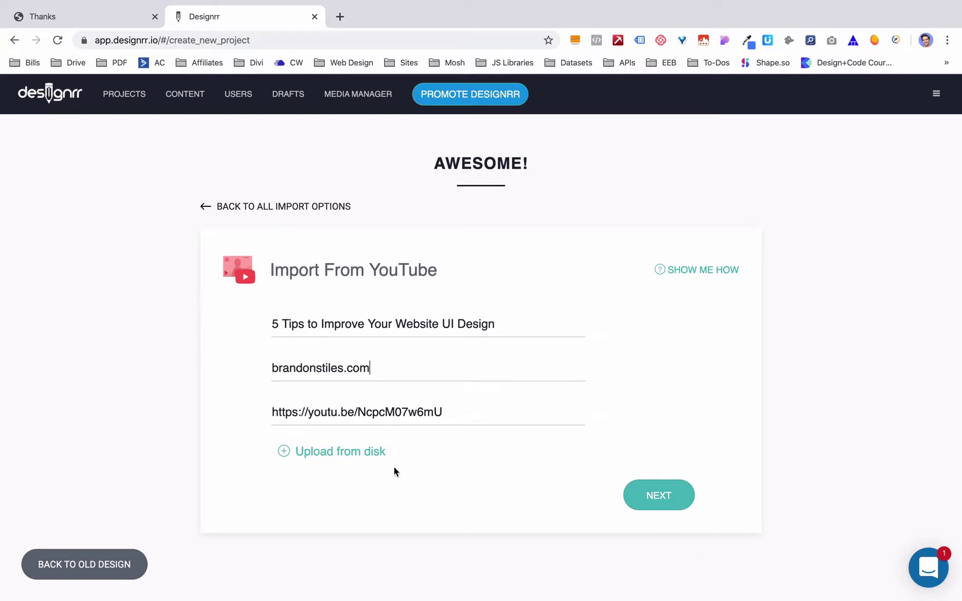
- Title the import "5 Tips to Improve Your Website UI Design", use the author's website as the footer link, and start the transcription
{"action": "left_click", "coordinate": [660, 495]}
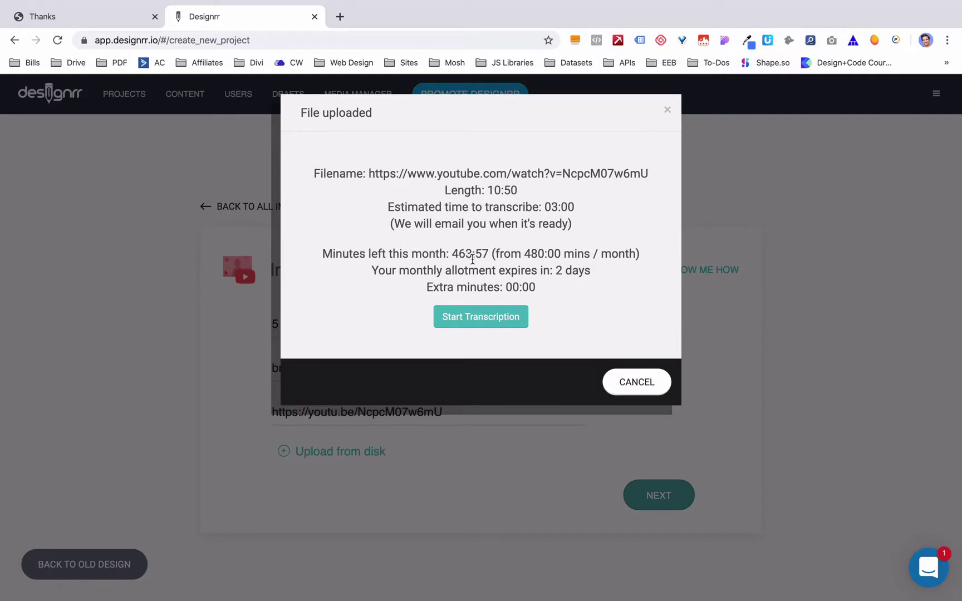
{"action": "left_click", "coordinate": [486, 318]}
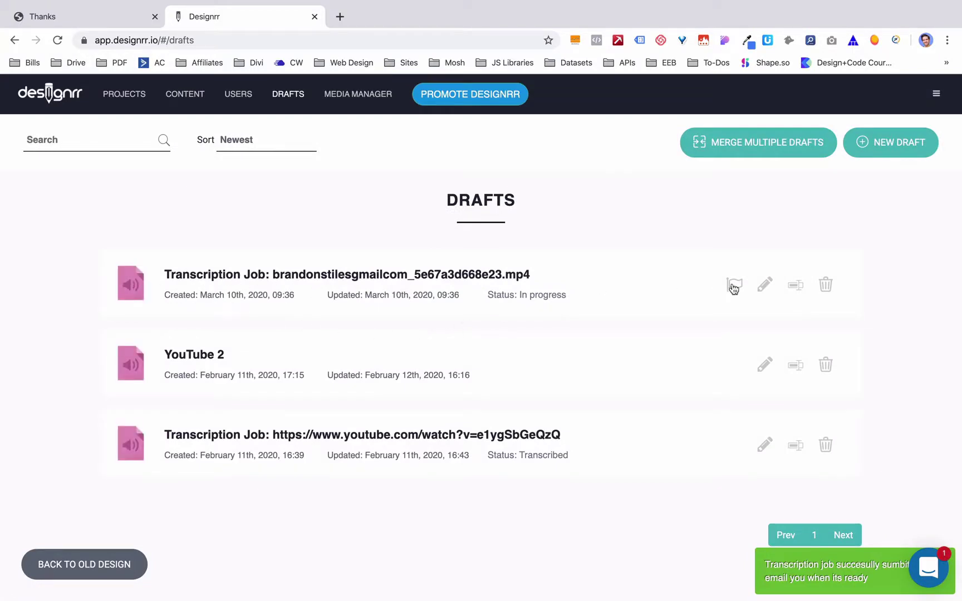
- Refresh the drafts list and open the newest transcription job in the transcription editor
{"action": "left_click", "coordinate": [764, 289]}
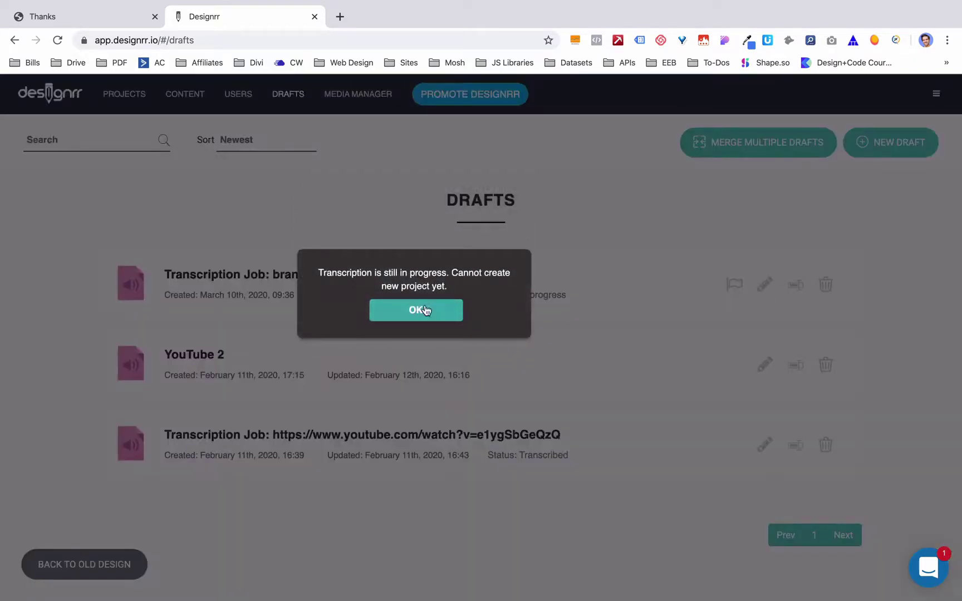
{"action": "left_click", "coordinate": [426, 310]}
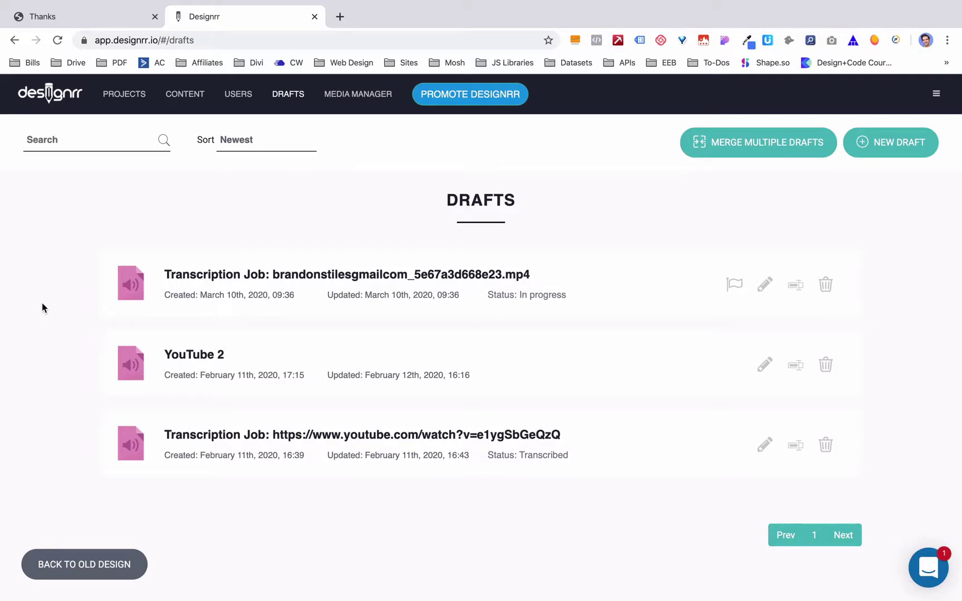
{"action": "key", "text": "super+r"}
{"action": "left_click", "coordinate": [765, 283]}
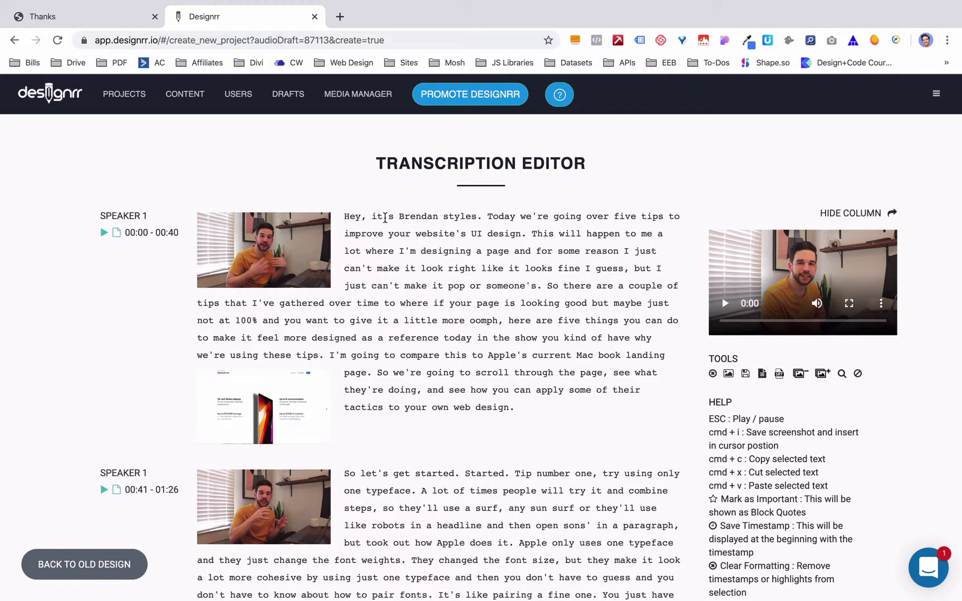
- Correct the speaker's misspelled first and last name in the transcript's opening sentence
{"action": "double_click", "coordinate": [408, 216]}
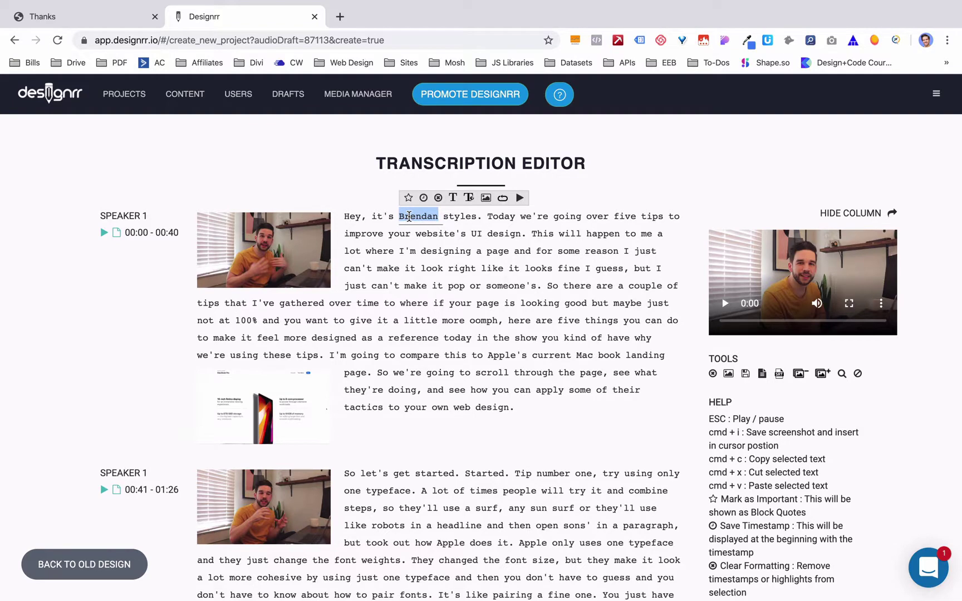
{"action": "type", "text": "Brandon Sdtiles"}
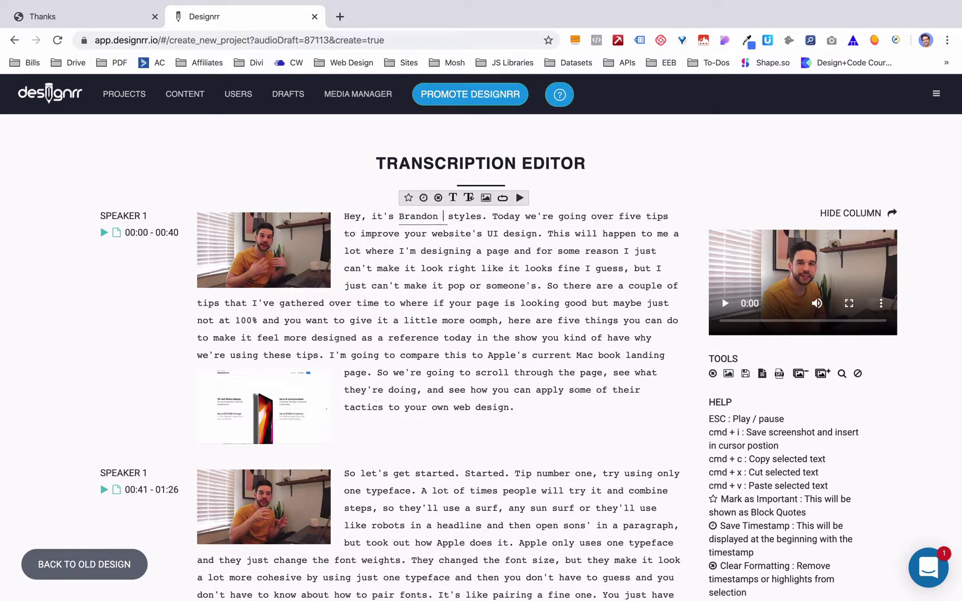
{"action": "key", "text": "Delete"}
{"action": "key", "text": "Delete"}
{"action": "key", "text": "Delete"}
{"action": "key", "text": "Delete"}
{"action": "key", "text": "Delete"}
{"action": "key", "text": "Delete"}
{"action": "key", "text": "Delete"}
{"action": "key", "text": "Left"}
{"action": "key", "text": "Left"}
{"action": "key", "text": "Left"}
{"action": "key", "text": "Left"}
{"action": "key", "text": "Left"}
{"action": "key", "text": "BackSpace"}
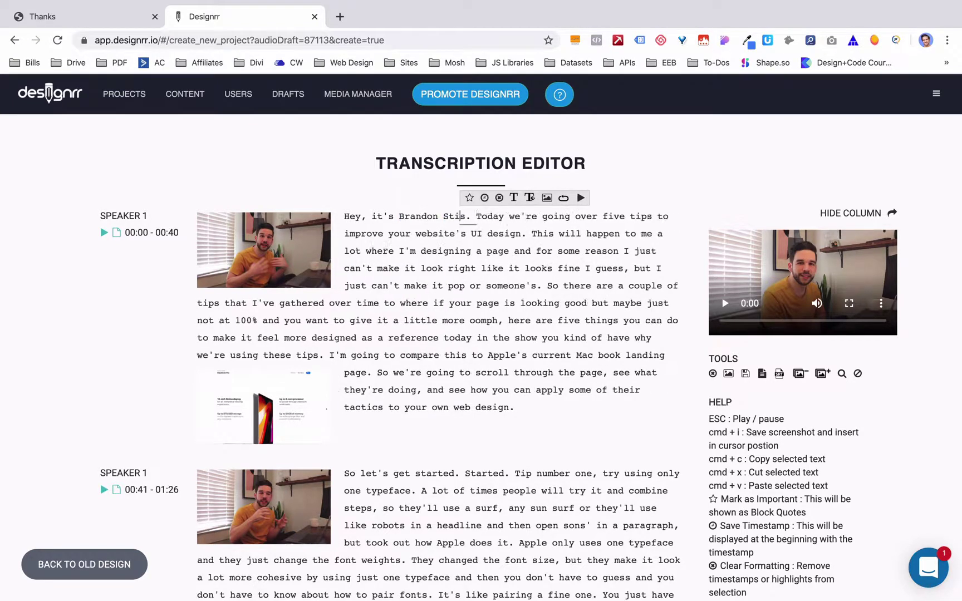
{"action": "key", "text": "Right"}
{"action": "key", "text": "Right"}
{"action": "key", "text": "Right"}
{"action": "key", "text": "Right"}
{"action": "key", "text": "Right"}
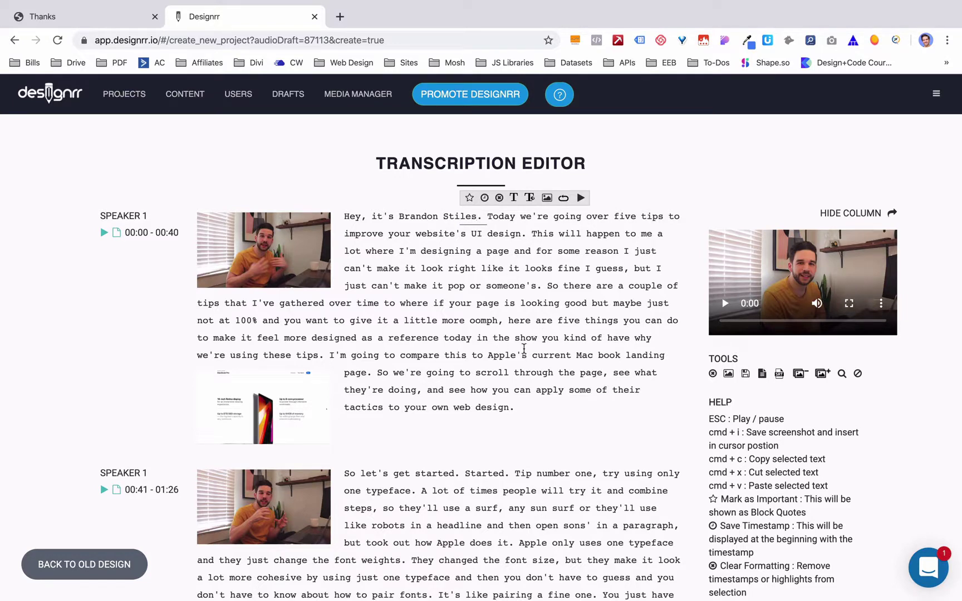
- Review the transcript text and its inserted video screenshots from the first section through to the end
{"action": "scroll", "coordinate": [522, 351], "scroll_direction": "down", "scroll_amount": 3}
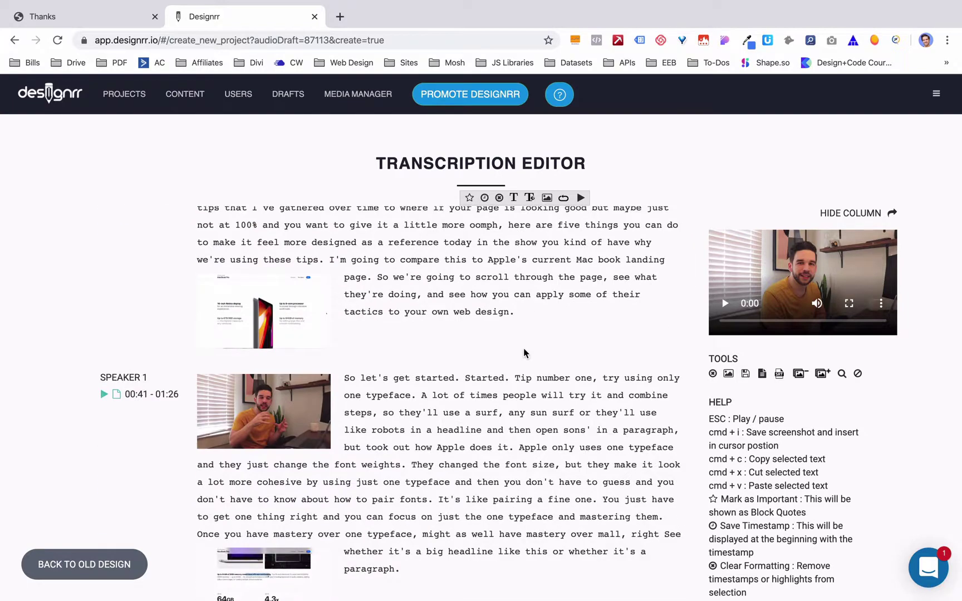
{"action": "scroll", "coordinate": [523, 351], "scroll_direction": "up", "scroll_amount": 3}
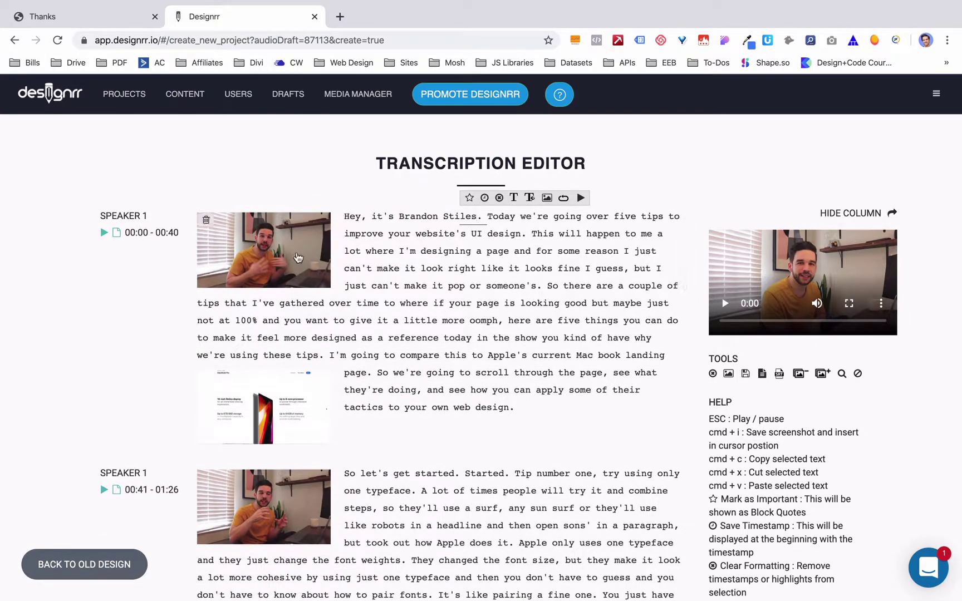
{"action": "scroll", "coordinate": [453, 317], "scroll_direction": "down", "scroll_amount": 2}
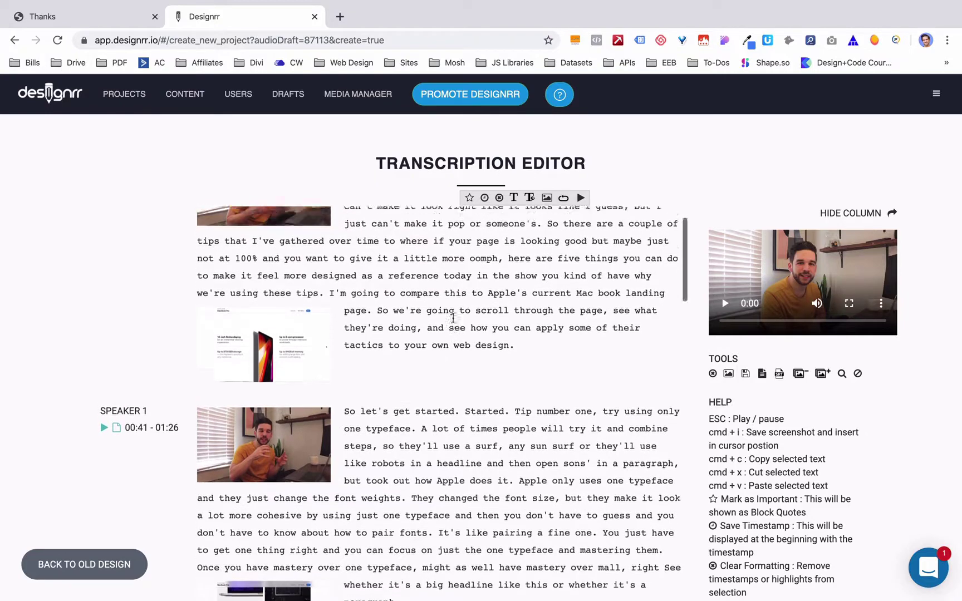
{"action": "scroll", "coordinate": [412, 308], "scroll_direction": "up", "scroll_amount": 2}
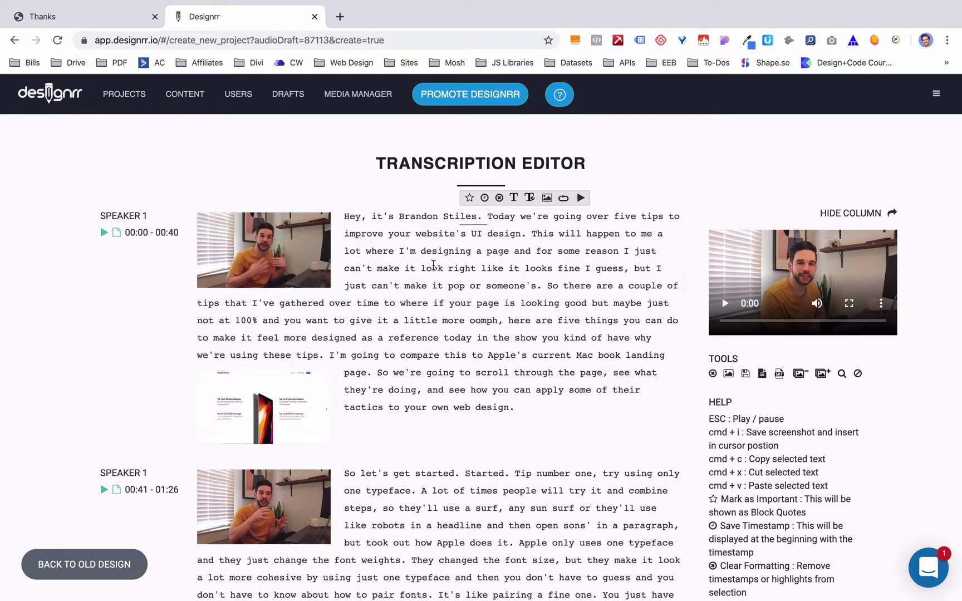
{"action": "scroll", "coordinate": [388, 440], "scroll_direction": "down", "scroll_amount": 2}
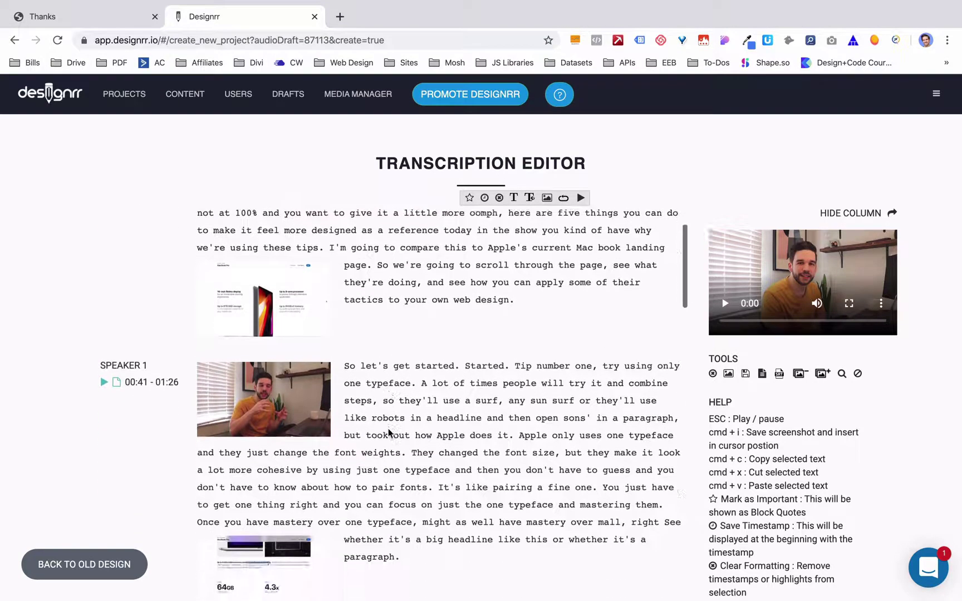
{"action": "scroll", "coordinate": [388, 434], "scroll_direction": "up", "scroll_amount": 2}
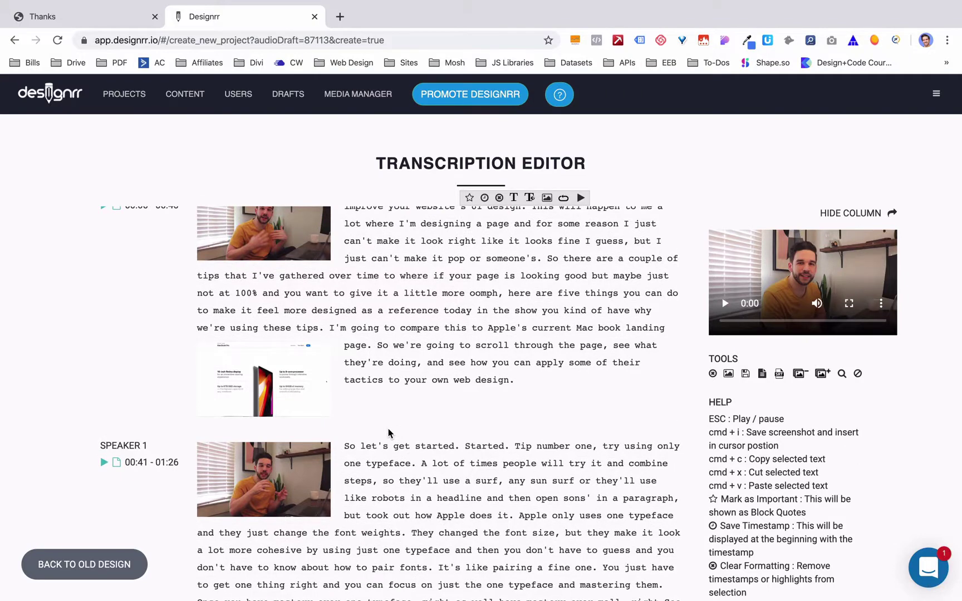
{"action": "scroll", "coordinate": [388, 432], "scroll_direction": "down", "scroll_amount": 6}
{"action": "scroll", "coordinate": [389, 433], "scroll_direction": "up", "scroll_amount": 8}
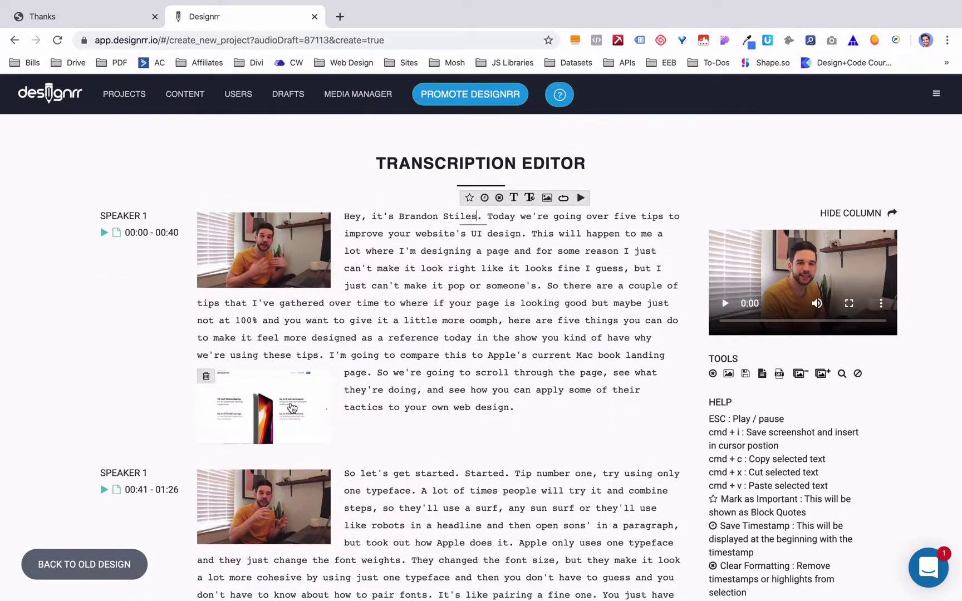
{"action": "left_click", "coordinate": [291, 408]}
{"action": "scroll", "coordinate": [292, 408], "scroll_direction": "down", "scroll_amount": 5}
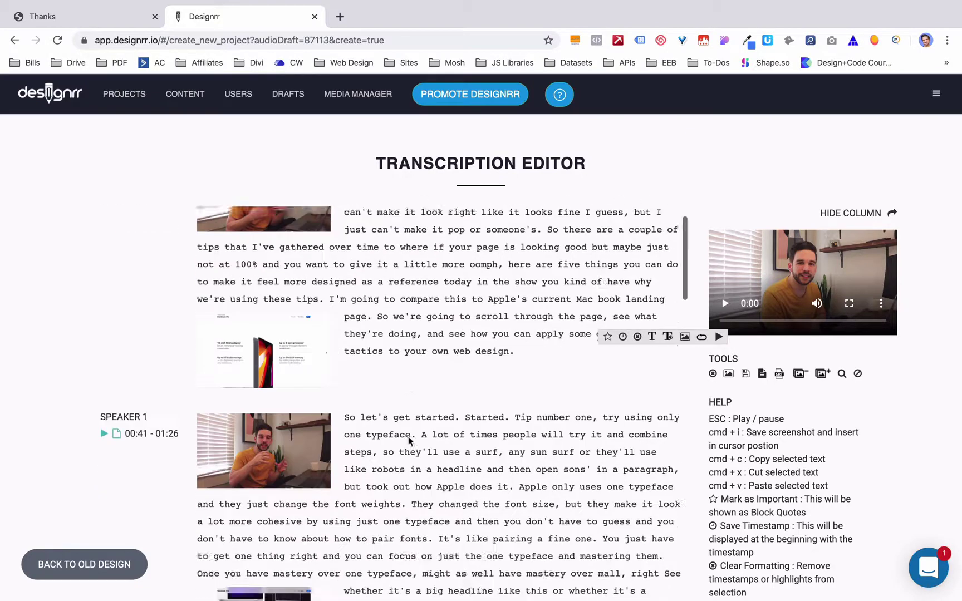
{"action": "scroll", "coordinate": [264, 402], "scroll_direction": "down", "scroll_amount": 2}
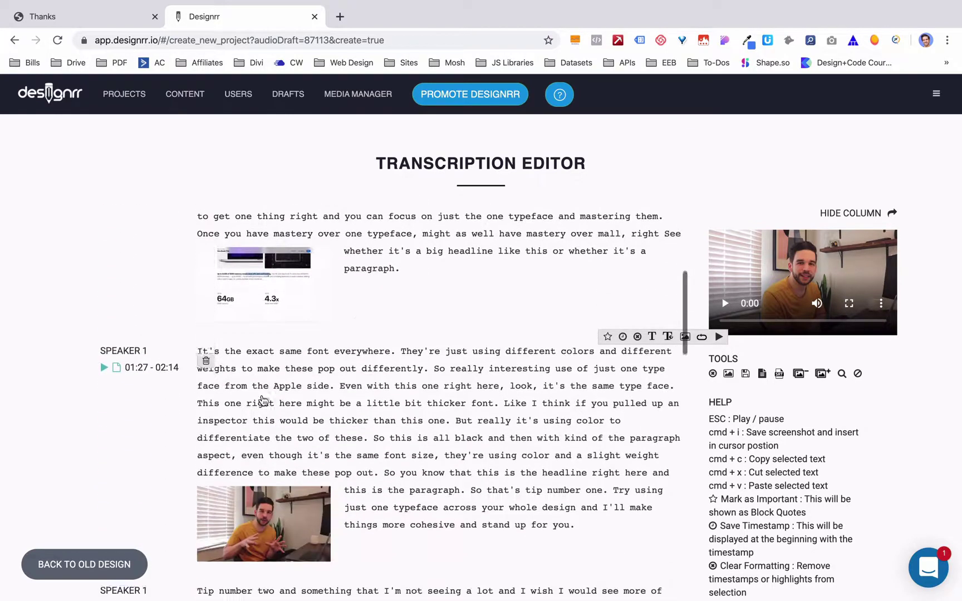
{"action": "scroll", "coordinate": [397, 389], "scroll_direction": "down", "scroll_amount": 12}
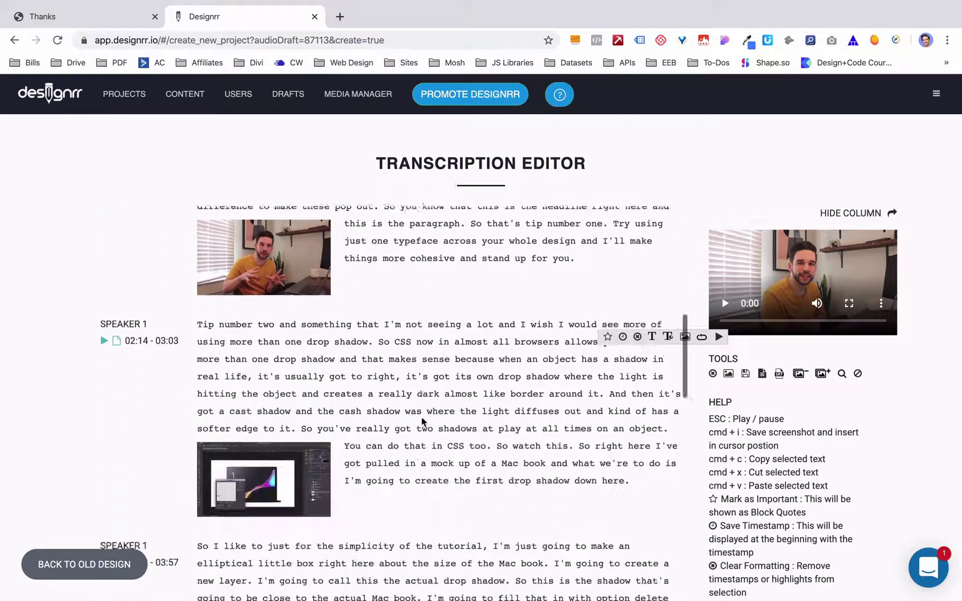
{"action": "scroll", "coordinate": [421, 417], "scroll_direction": "down", "scroll_amount": 15}
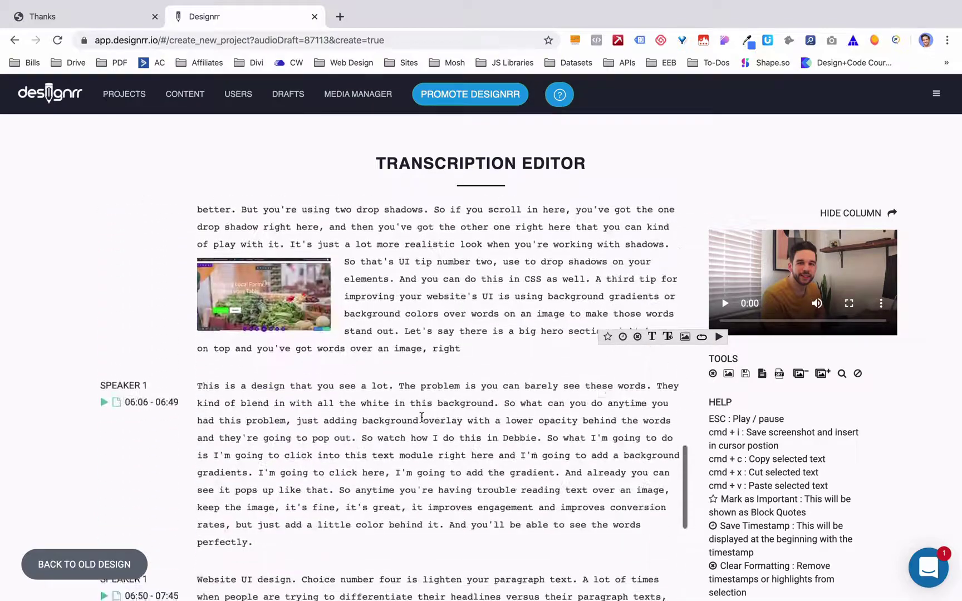
{"action": "scroll", "coordinate": [421, 421], "scroll_direction": "down", "scroll_amount": 10}
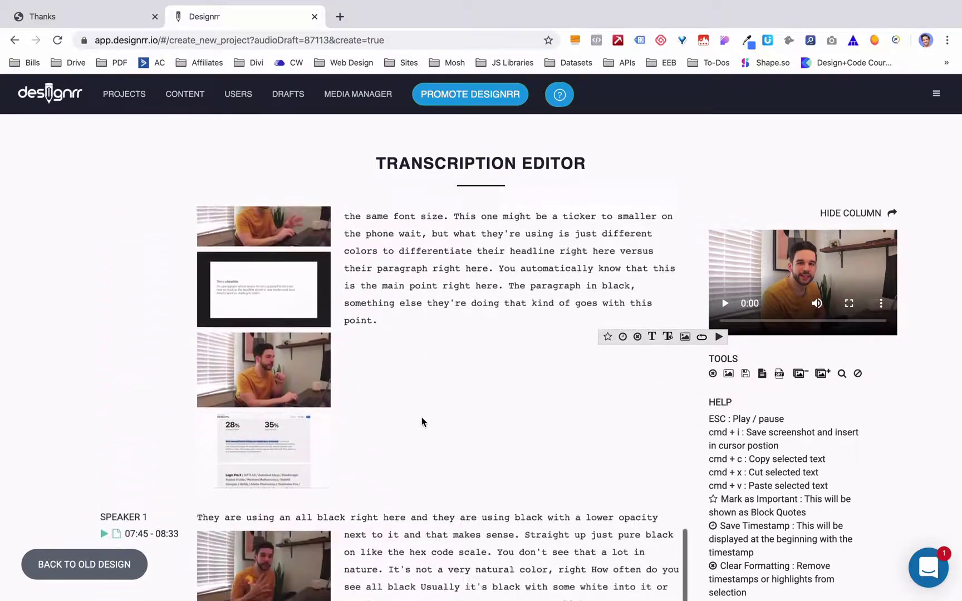
{"action": "scroll", "coordinate": [421, 422], "scroll_direction": "down", "scroll_amount": 15}
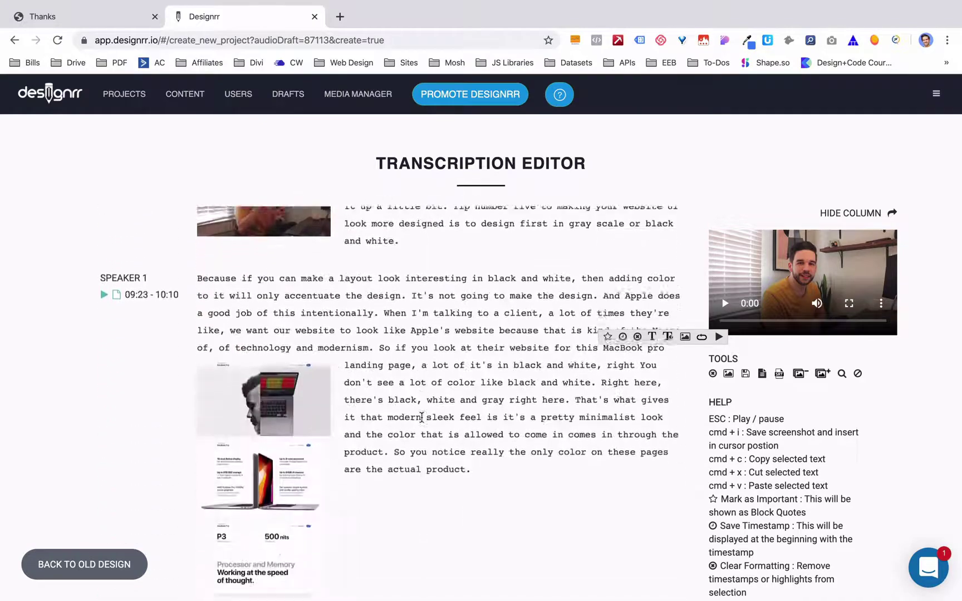
{"action": "scroll", "coordinate": [422, 421], "scroll_direction": "down", "scroll_amount": 2}
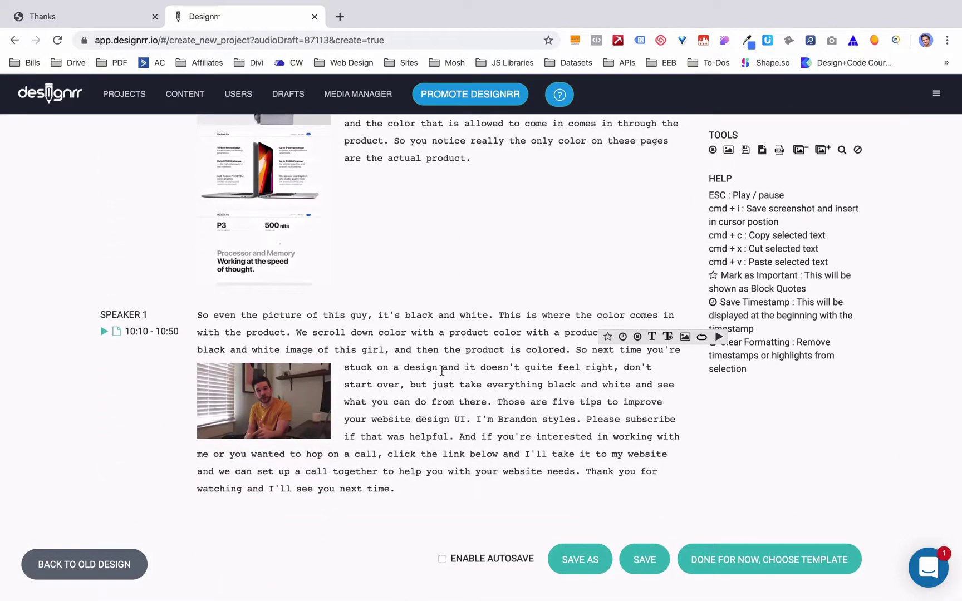
- Examine the transcription editor's tools, including the image options, and the help notes beside the transcript
{"action": "scroll", "coordinate": [440, 371], "scroll_direction": "up", "scroll_amount": 12}
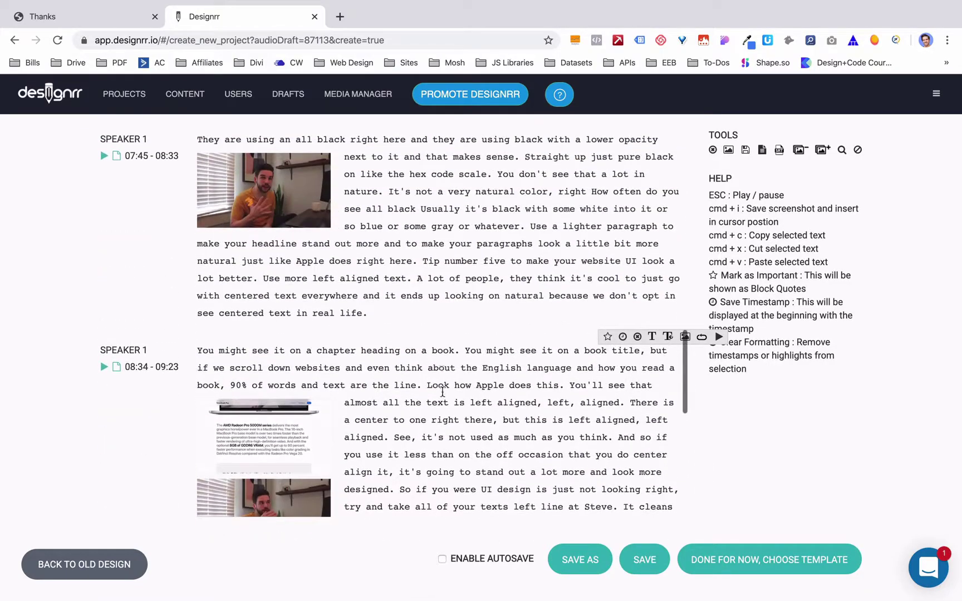
{"action": "scroll", "coordinate": [444, 398], "scroll_direction": "up", "scroll_amount": 20}
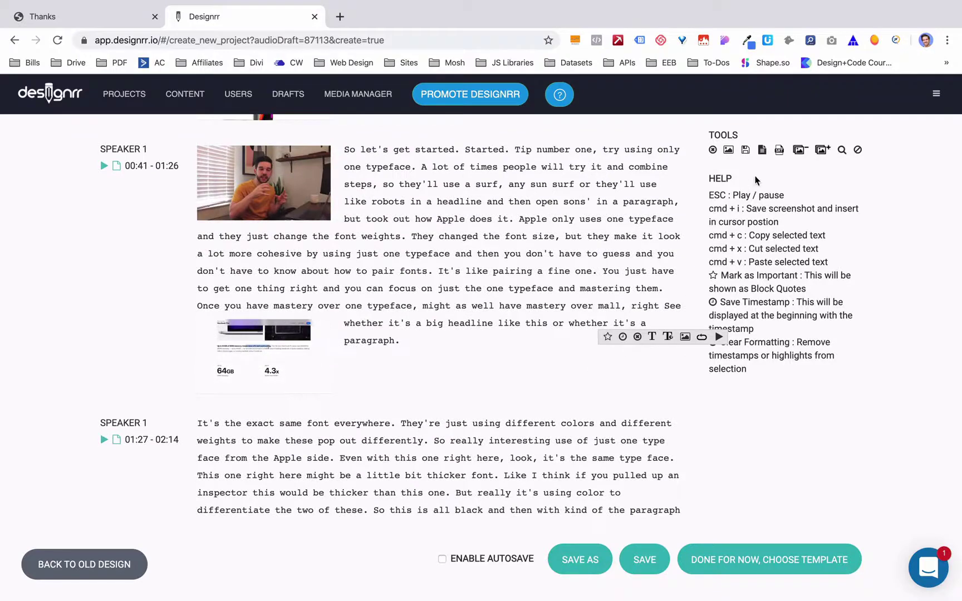
{"action": "scroll", "coordinate": [749, 170], "scroll_direction": "up", "scroll_amount": 3}
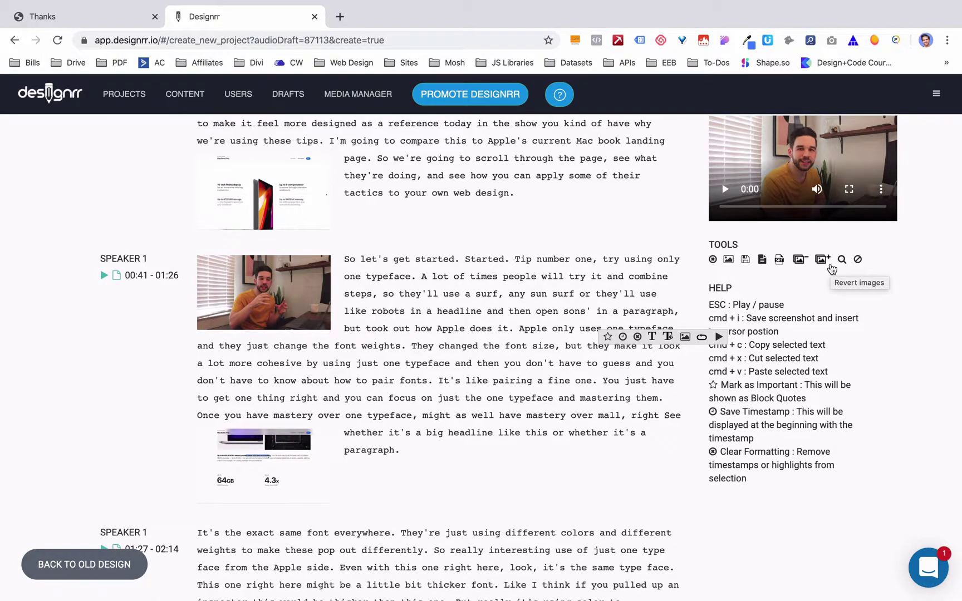
- Finish with the transcript for now and proceed to choosing a template
{"action": "scroll", "coordinate": [609, 384], "scroll_direction": "down", "scroll_amount": 15}
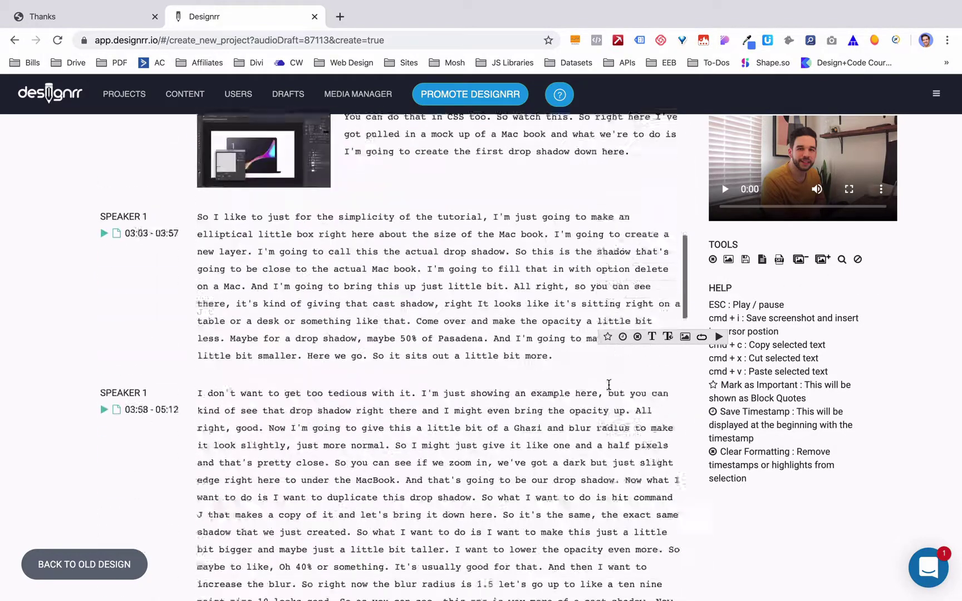
{"action": "scroll", "coordinate": [609, 384], "scroll_direction": "down", "scroll_amount": 20}
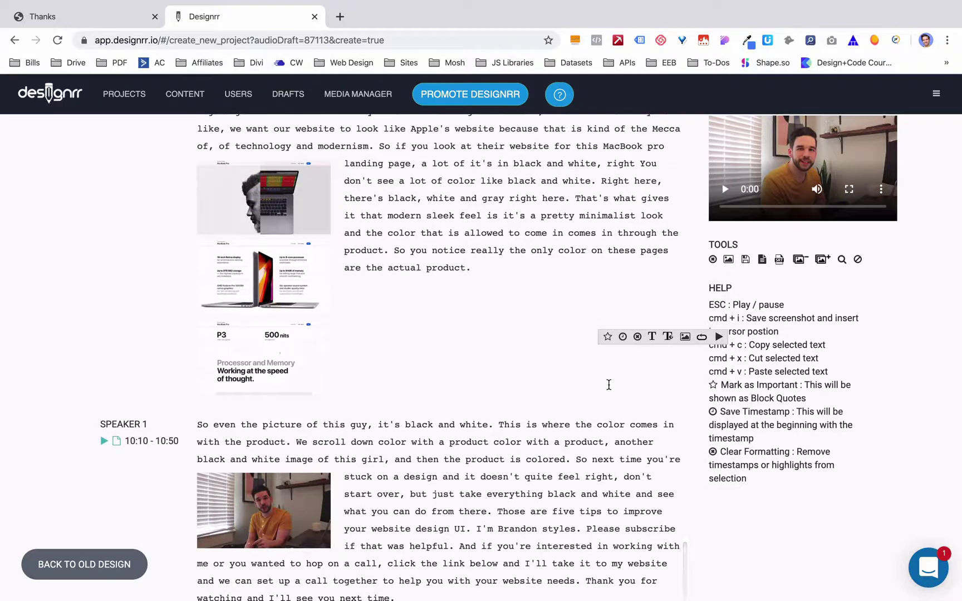
{"action": "scroll", "coordinate": [609, 384], "scroll_direction": "down", "scroll_amount": 2}
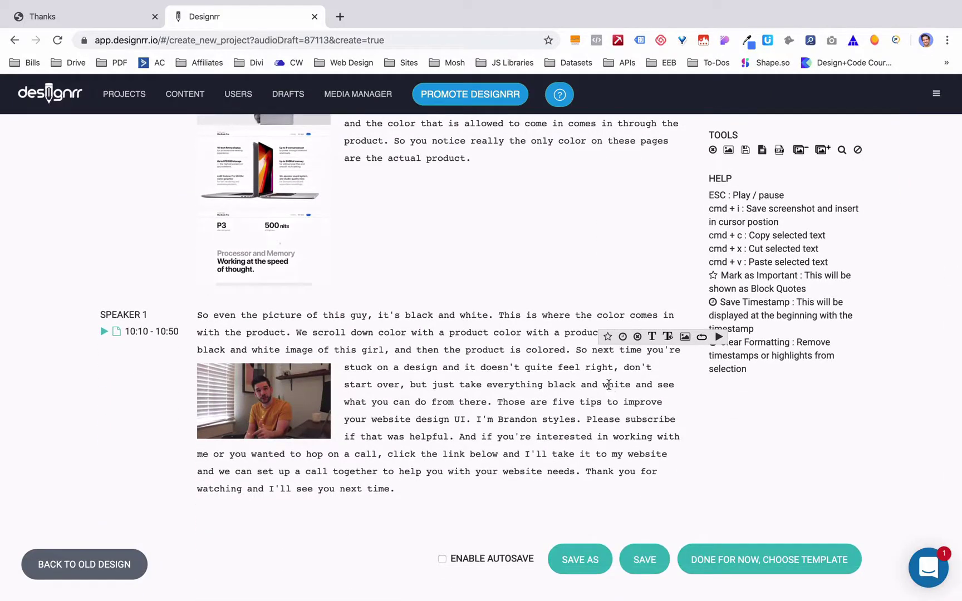
{"action": "left_click", "coordinate": [730, 563]}
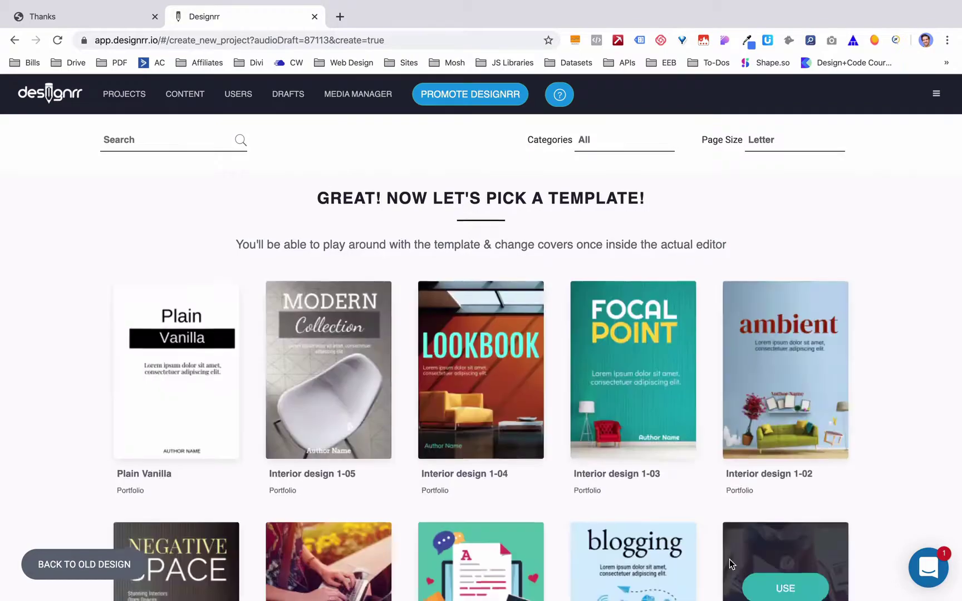
- Browse the Letter-size template gallery and use the Relationship Coaching 1-04 template for the project
{"action": "scroll", "coordinate": [729, 558], "scroll_direction": "down", "scroll_amount": 15}
{"action": "scroll", "coordinate": [729, 558], "scroll_direction": "down", "scroll_amount": 16}
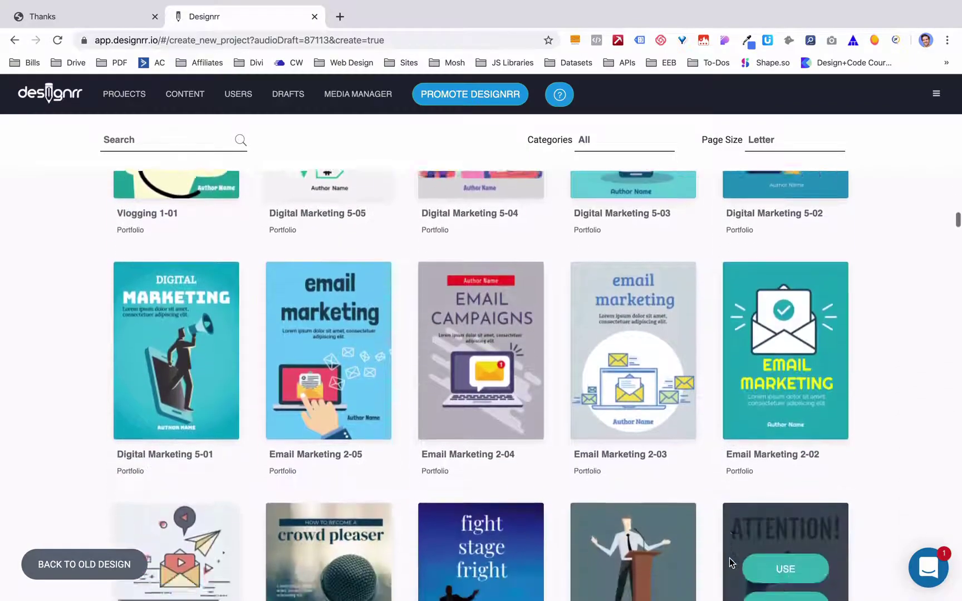
{"action": "scroll", "coordinate": [729, 558], "scroll_direction": "down", "scroll_amount": 3}
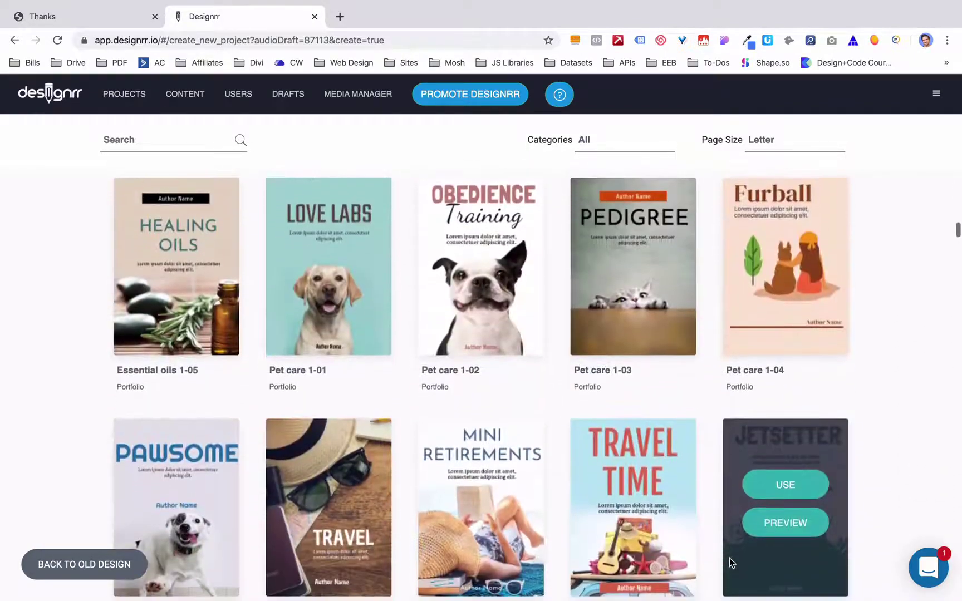
{"action": "scroll", "coordinate": [729, 557], "scroll_direction": "down", "scroll_amount": 4}
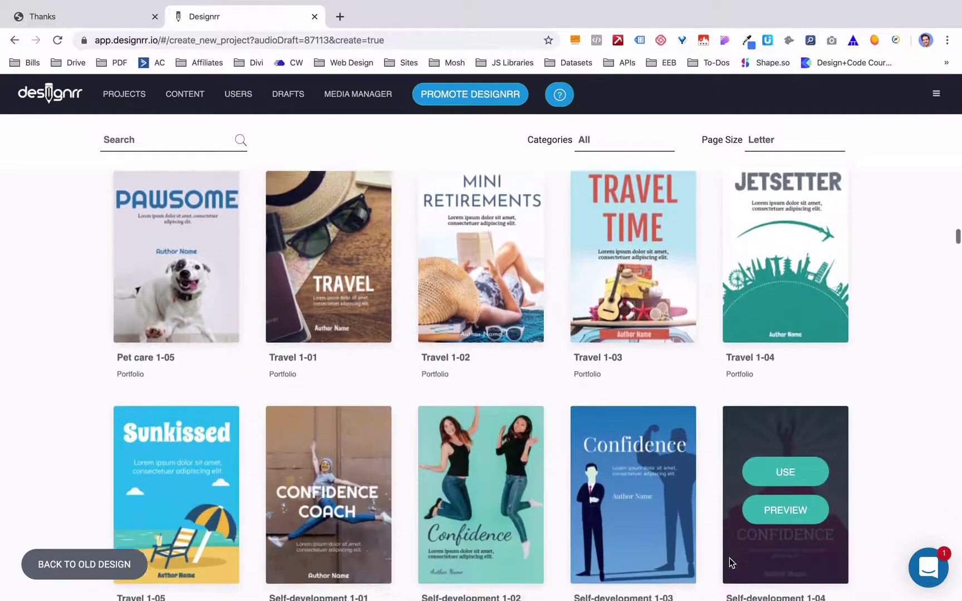
{"action": "scroll", "coordinate": [729, 558], "scroll_direction": "down", "scroll_amount": 3}
{"action": "scroll", "coordinate": [729, 558], "scroll_direction": "down", "scroll_amount": 5}
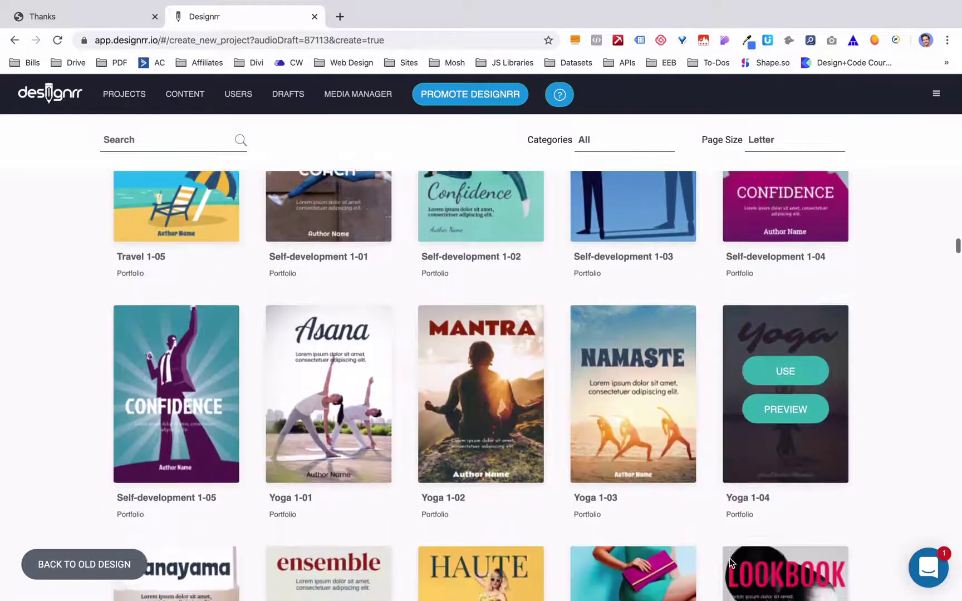
{"action": "scroll", "coordinate": [728, 557], "scroll_direction": "down", "scroll_amount": 2}
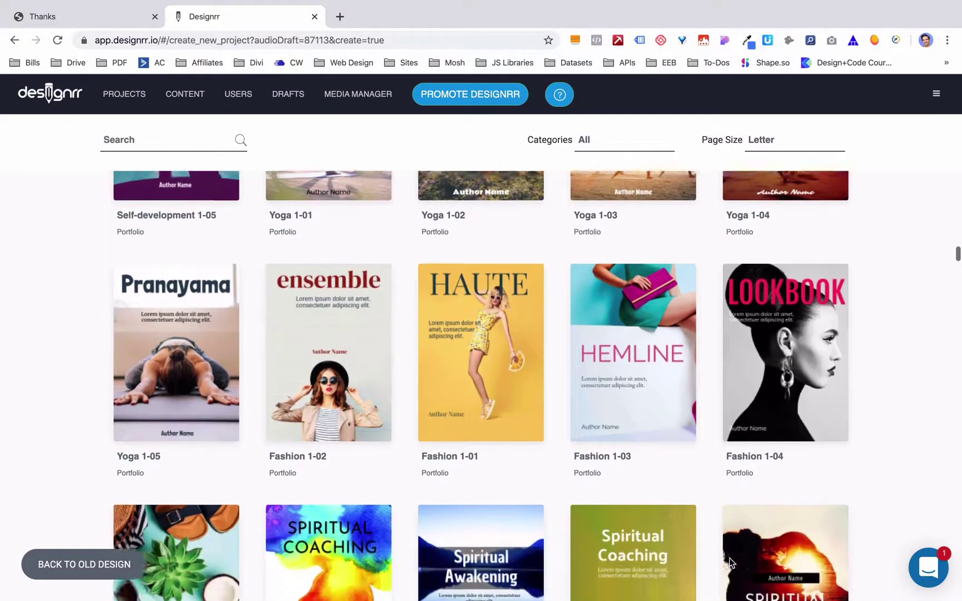
{"action": "scroll", "coordinate": [729, 558], "scroll_direction": "down", "scroll_amount": 3}
{"action": "scroll", "coordinate": [729, 557], "scroll_direction": "down", "scroll_amount": 10}
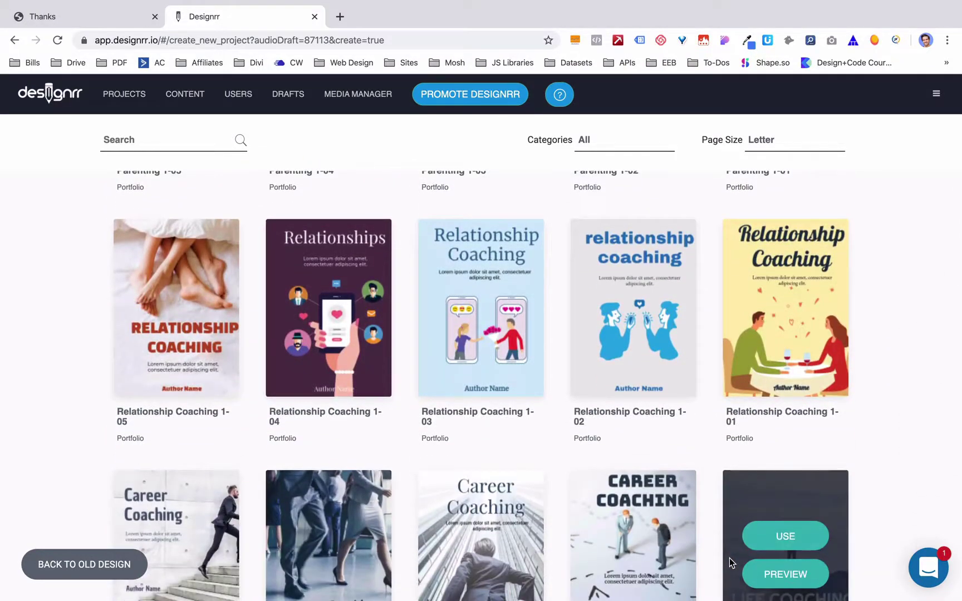
{"action": "scroll", "coordinate": [729, 557], "scroll_direction": "down", "scroll_amount": 1}
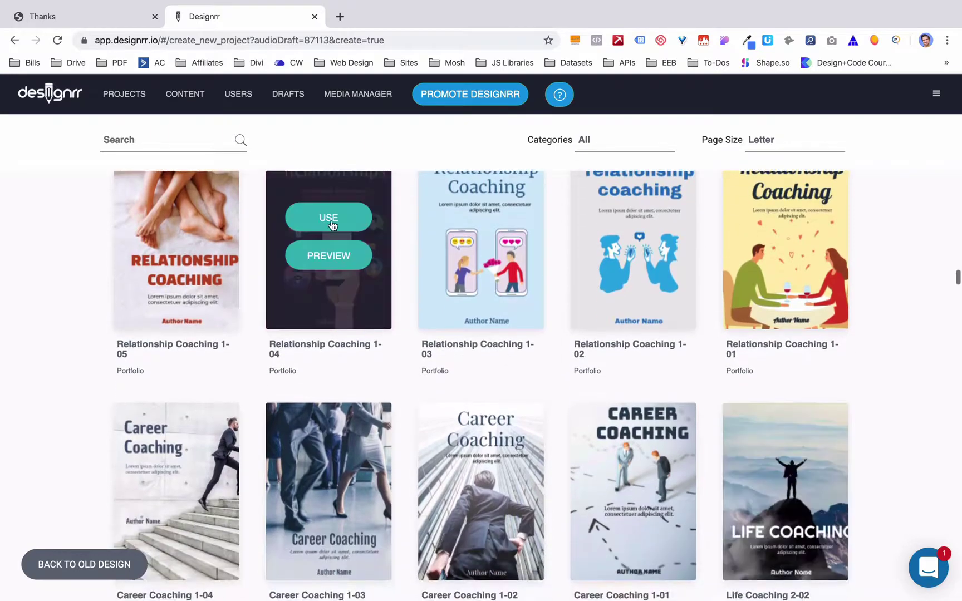
{"action": "left_click", "coordinate": [333, 223]}
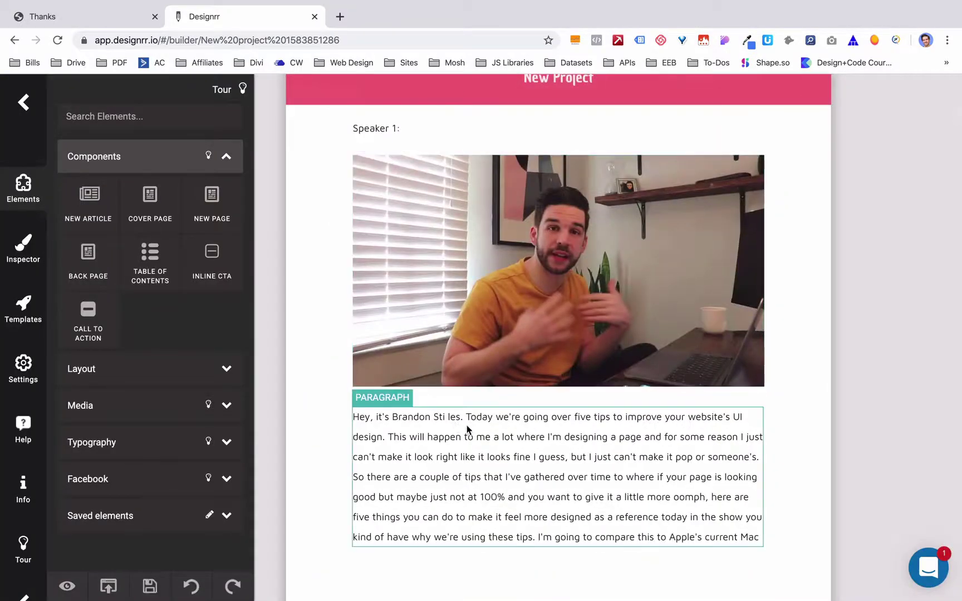
- Review the generated ebook pages, including the transcript text, video screenshots, page headers and cover
{"action": "scroll", "coordinate": [498, 434], "scroll_direction": "down", "scroll_amount": 10}
{"action": "scroll", "coordinate": [501, 436], "scroll_direction": "down", "scroll_amount": 20}
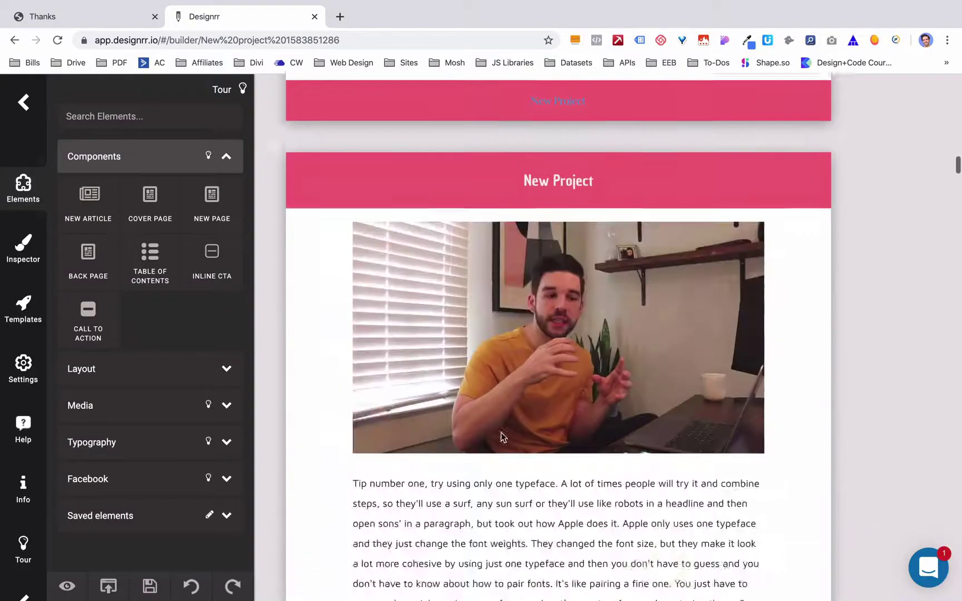
{"action": "scroll", "coordinate": [501, 436], "scroll_direction": "down", "scroll_amount": 15}
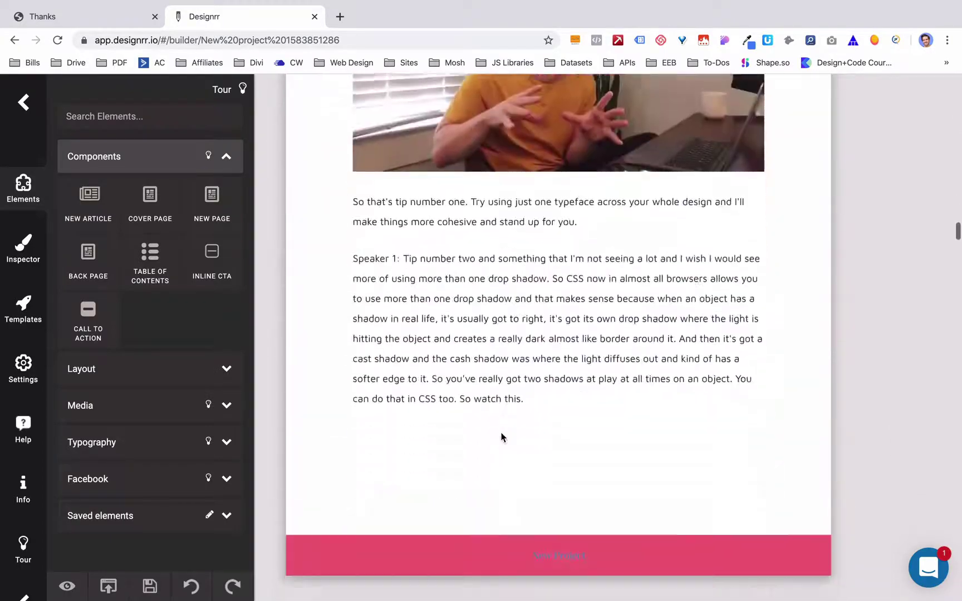
{"action": "scroll", "coordinate": [500, 432], "scroll_direction": "up", "scroll_amount": 3}
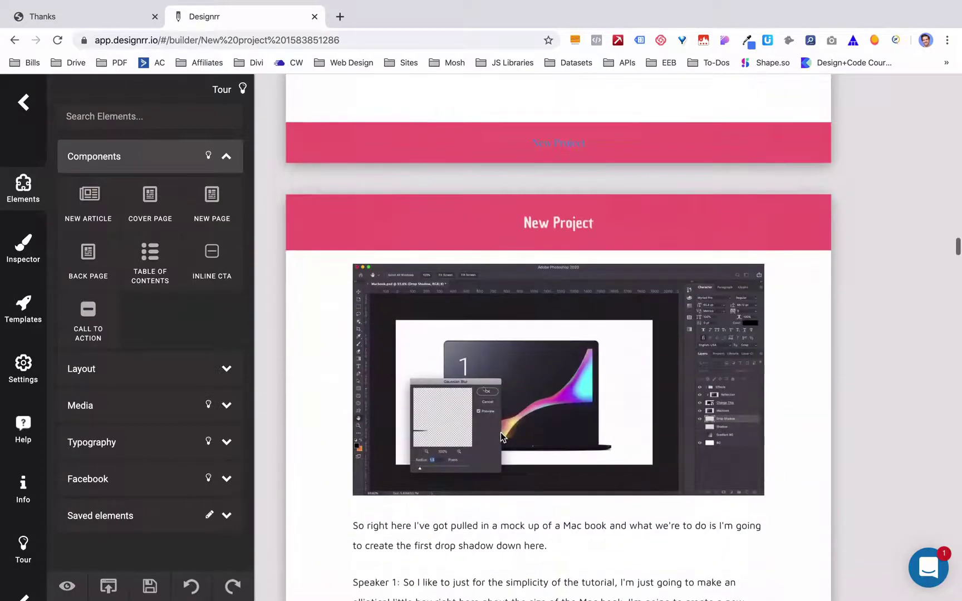
{"action": "left_click", "coordinate": [579, 398]}
{"action": "scroll", "coordinate": [580, 399], "scroll_direction": "down", "scroll_amount": 5}
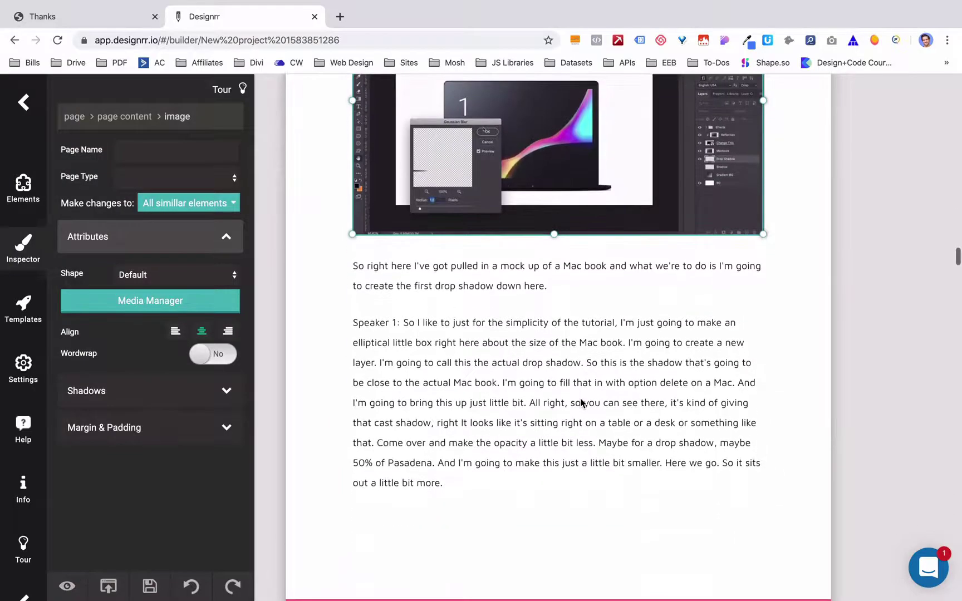
{"action": "scroll", "coordinate": [579, 400], "scroll_direction": "down", "scroll_amount": 2}
{"action": "scroll", "coordinate": [547, 303], "scroll_direction": "down", "scroll_amount": 6}
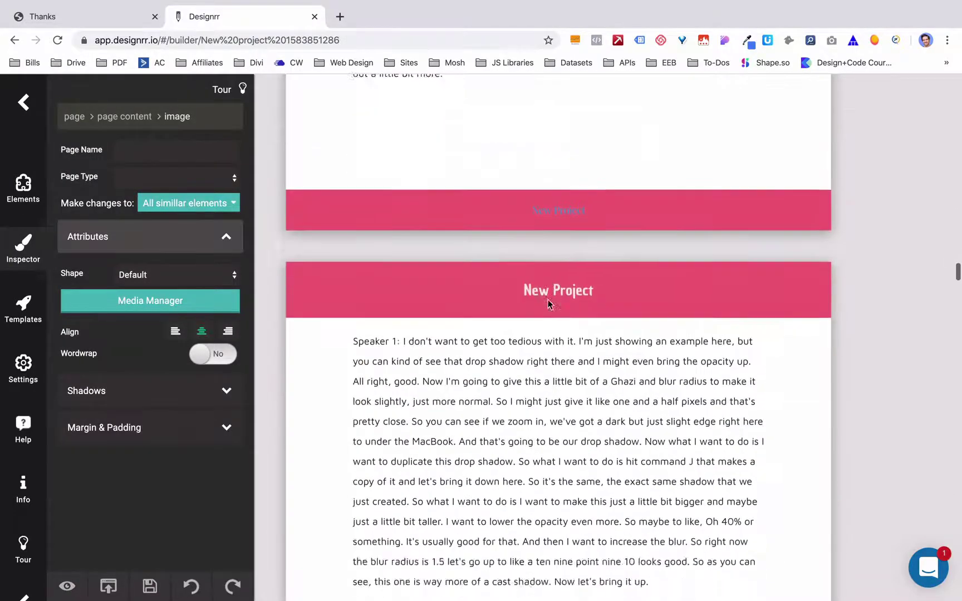
{"action": "scroll", "coordinate": [548, 303], "scroll_direction": "down", "scroll_amount": 20}
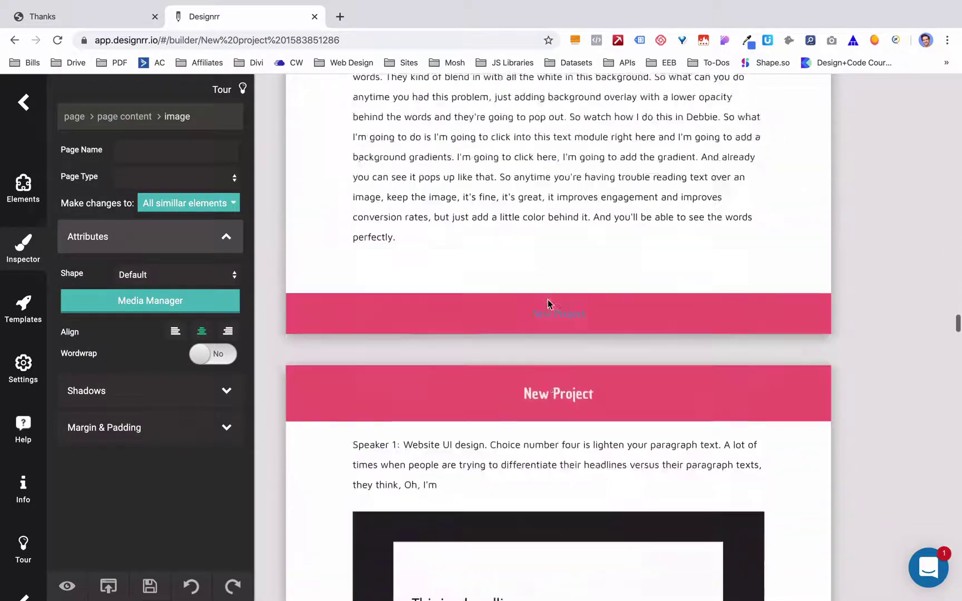
{"action": "scroll", "coordinate": [548, 303], "scroll_direction": "up", "scroll_amount": 20}
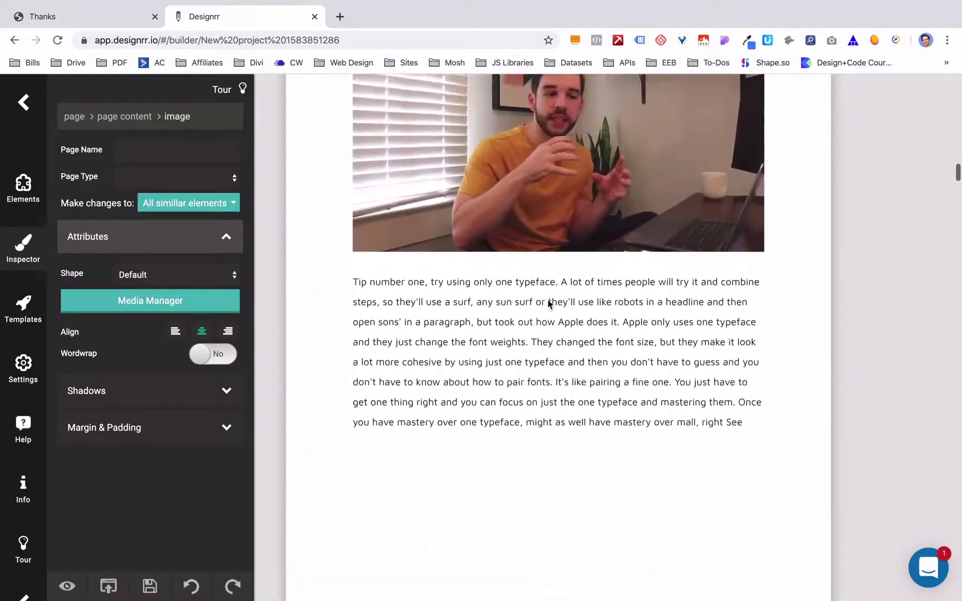
{"action": "scroll", "coordinate": [548, 304], "scroll_direction": "up", "scroll_amount": 12}
{"action": "scroll", "coordinate": [547, 304], "scroll_direction": "down", "scroll_amount": 5}
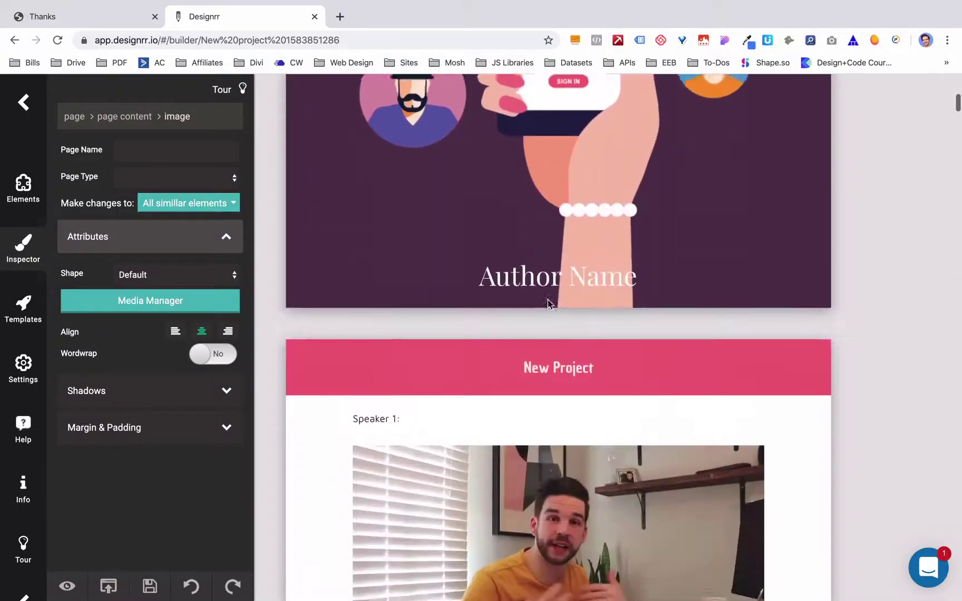
{"action": "scroll", "coordinate": [548, 303], "scroll_direction": "down", "scroll_amount": 5}
{"action": "scroll", "coordinate": [550, 302], "scroll_direction": "up", "scroll_amount": 15}
- Replace the cover page's "Relationships" heading with "5 UI Tips for Your Website"
{"action": "left_click", "coordinate": [507, 176]}
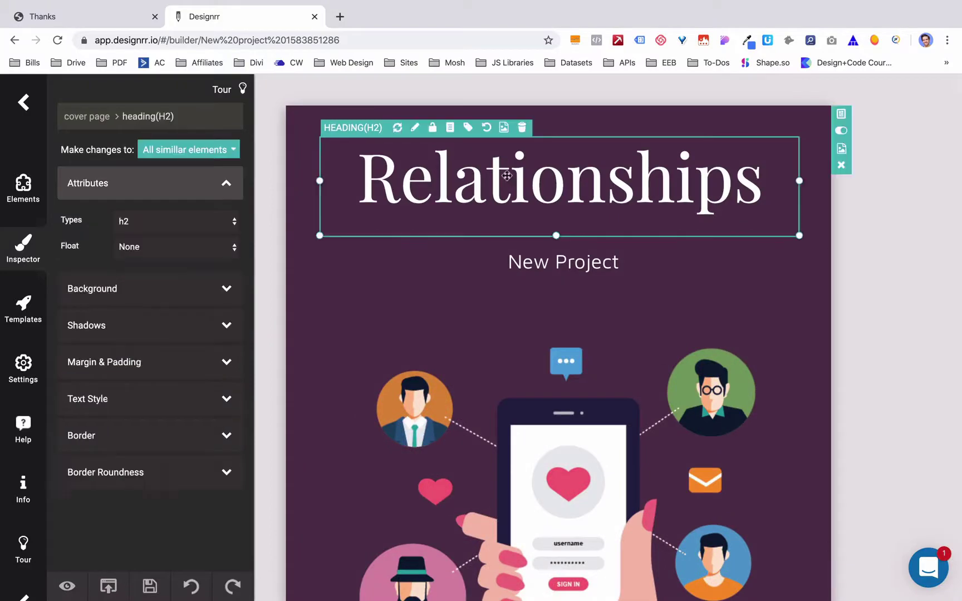
{"action": "double_click", "coordinate": [506, 176]}
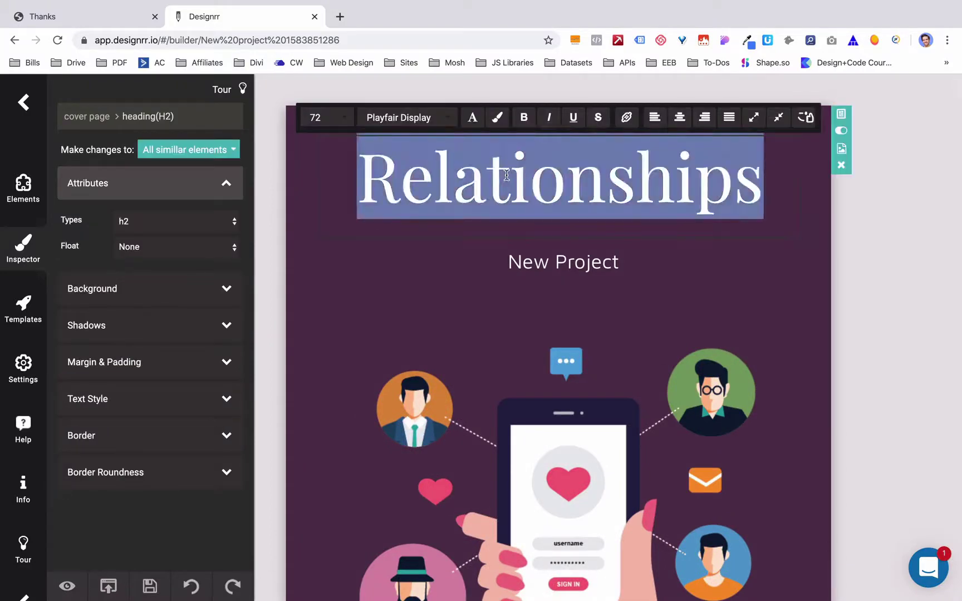
{"action": "type", "text": "5 UI Tip"}
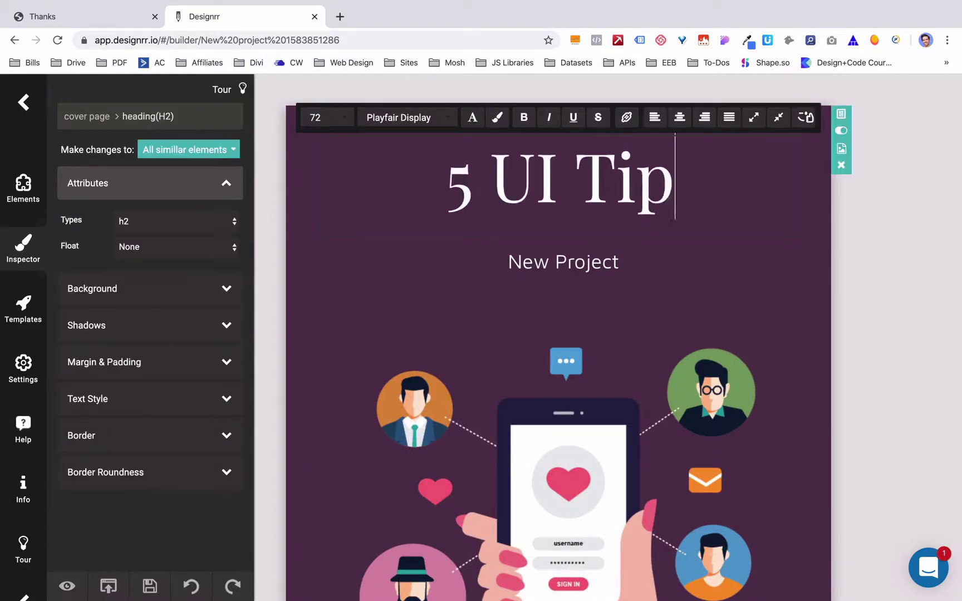
{"action": "type", "text": "s for Yout Wrb"}
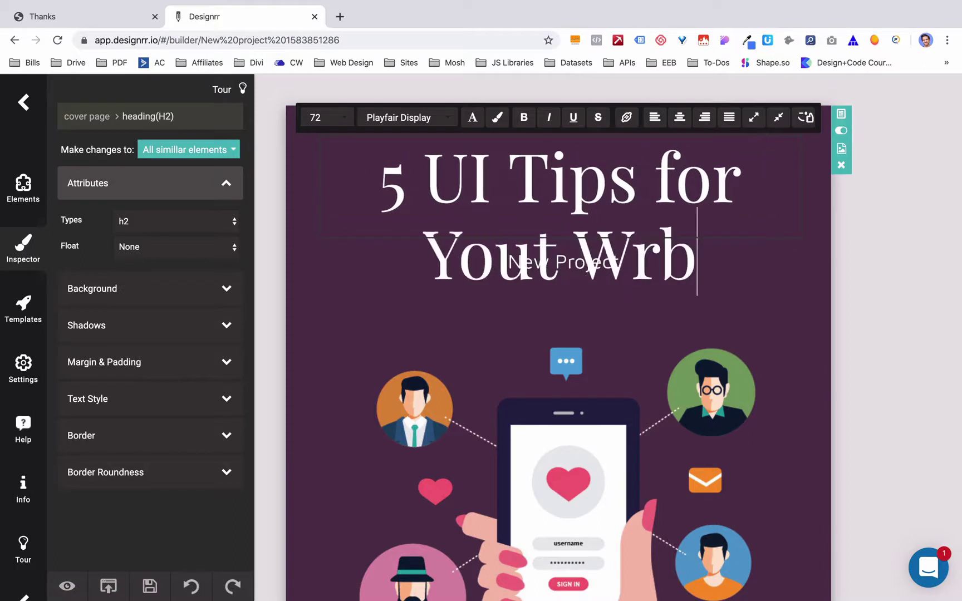
{"action": "key", "text": "BackSpace"}
{"action": "key", "text": "BackSpace"}
{"action": "key", "text": "BackSpace"}
{"action": "key", "text": "BackSpace"}
{"action": "key", "text": "BackSpace"}
{"action": "type", "text": "r Website"}
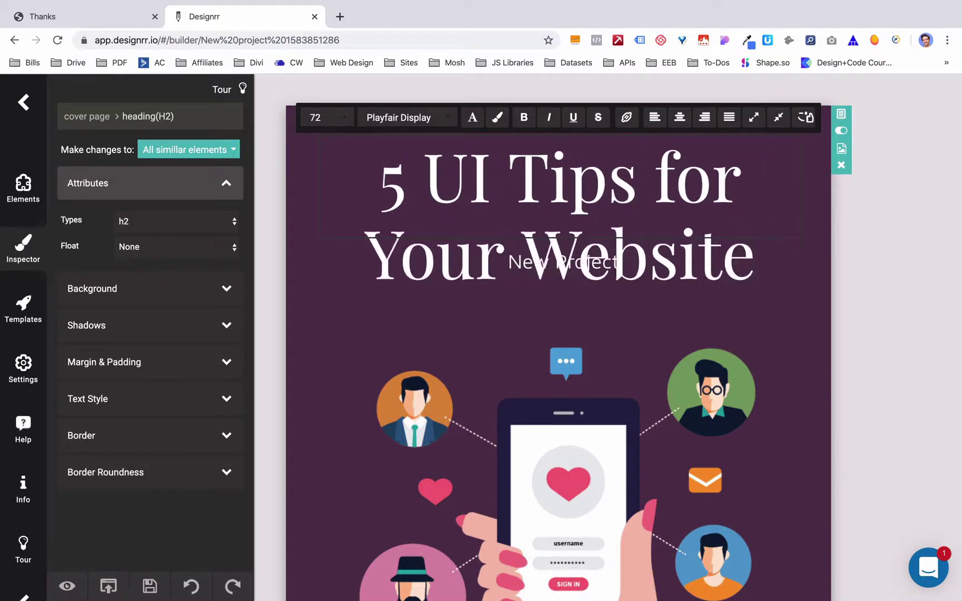
- Set the whole cover title to font size 48 and its typeface to Arimo
{"action": "key", "text": "super+a"}
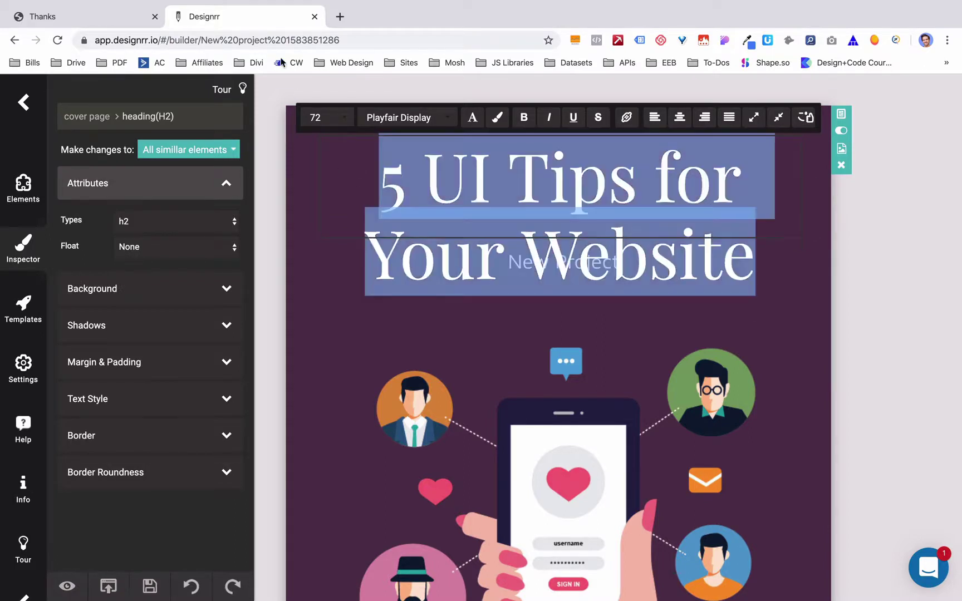
{"action": "left_click", "coordinate": [348, 121]}
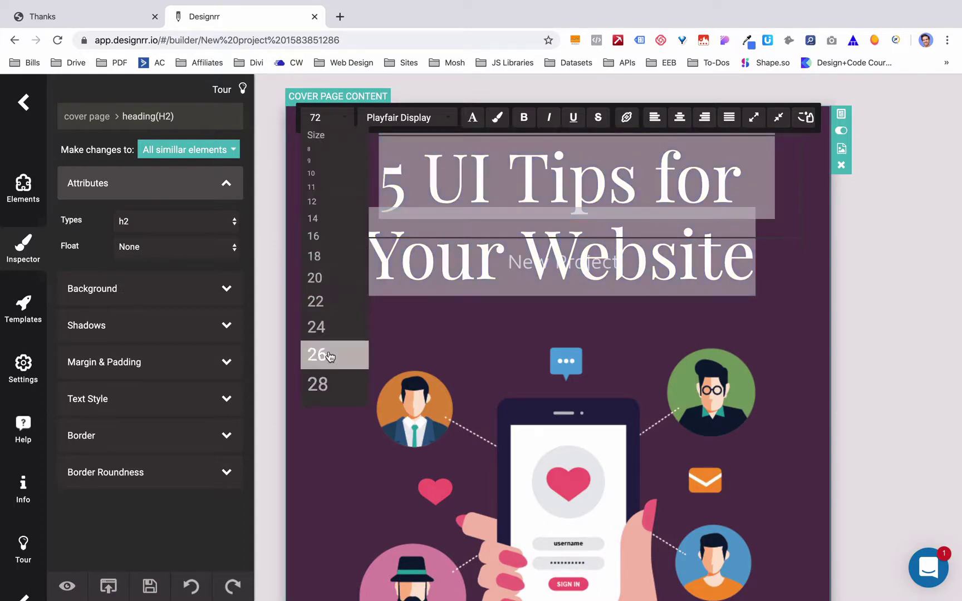
{"action": "scroll", "coordinate": [329, 380], "scroll_direction": "down", "scroll_amount": 3}
{"action": "left_click", "coordinate": [326, 273]}
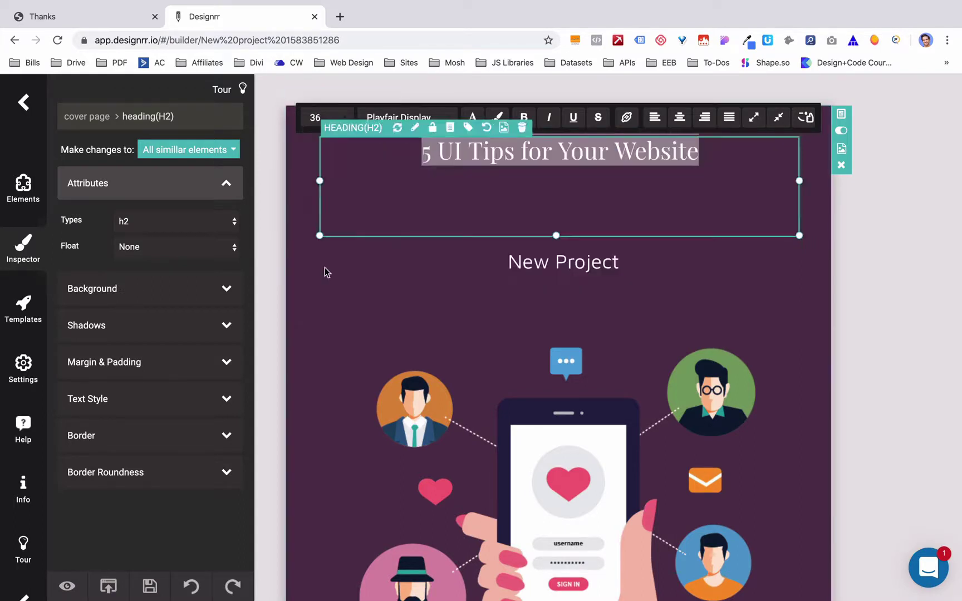
{"action": "left_click", "coordinate": [343, 118]}
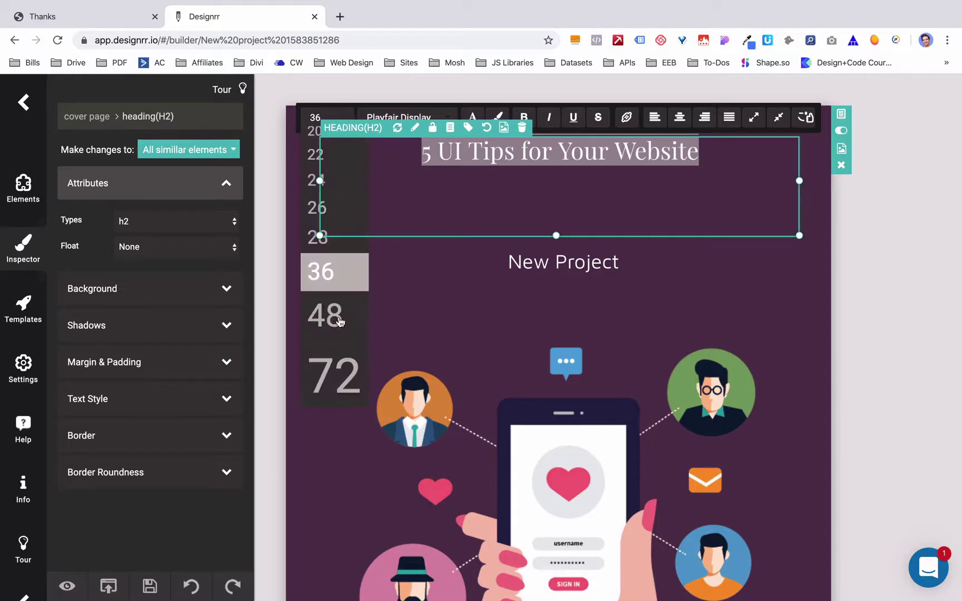
{"action": "left_click", "coordinate": [336, 327]}
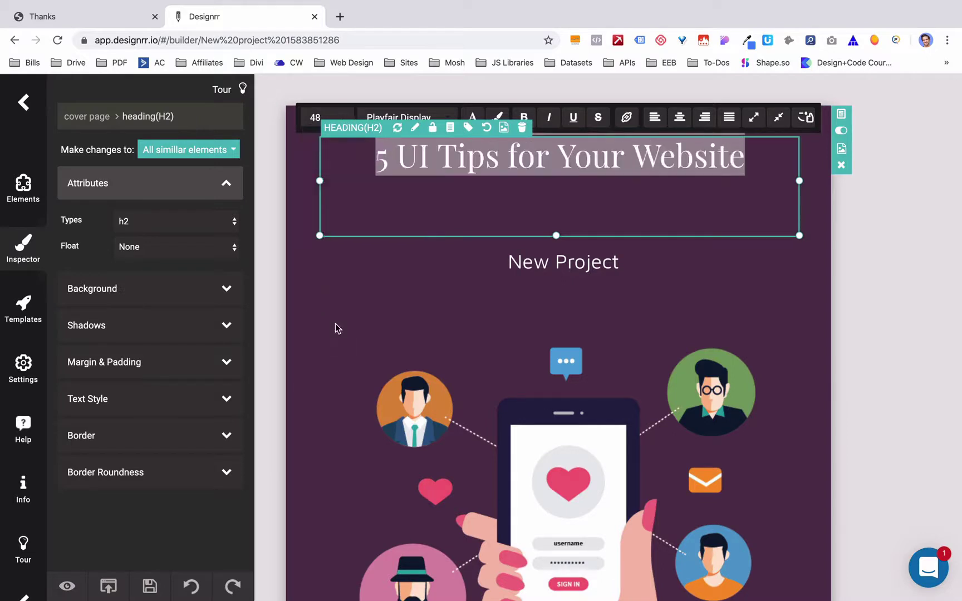
{"action": "left_click", "coordinate": [449, 117]}
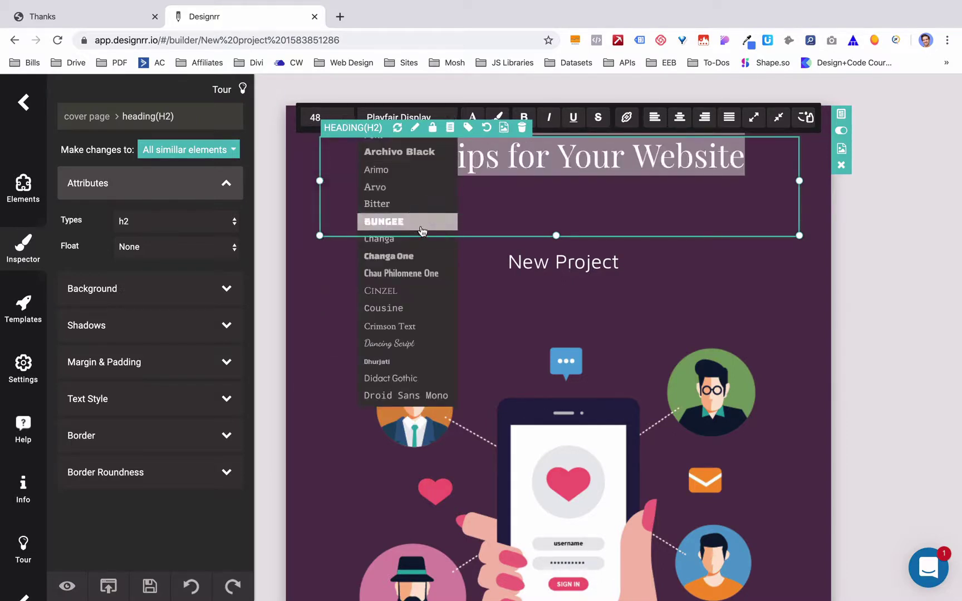
{"action": "left_click", "coordinate": [389, 170]}
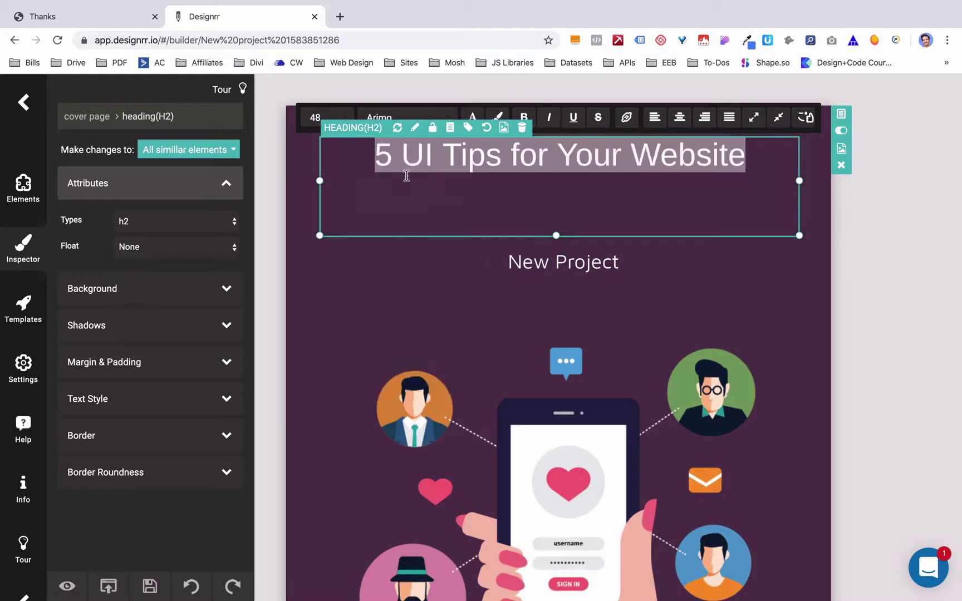
- Delete the "New Project" subheading from the cover page and bring up the page elements that can be added
{"action": "left_click", "coordinate": [418, 263]}
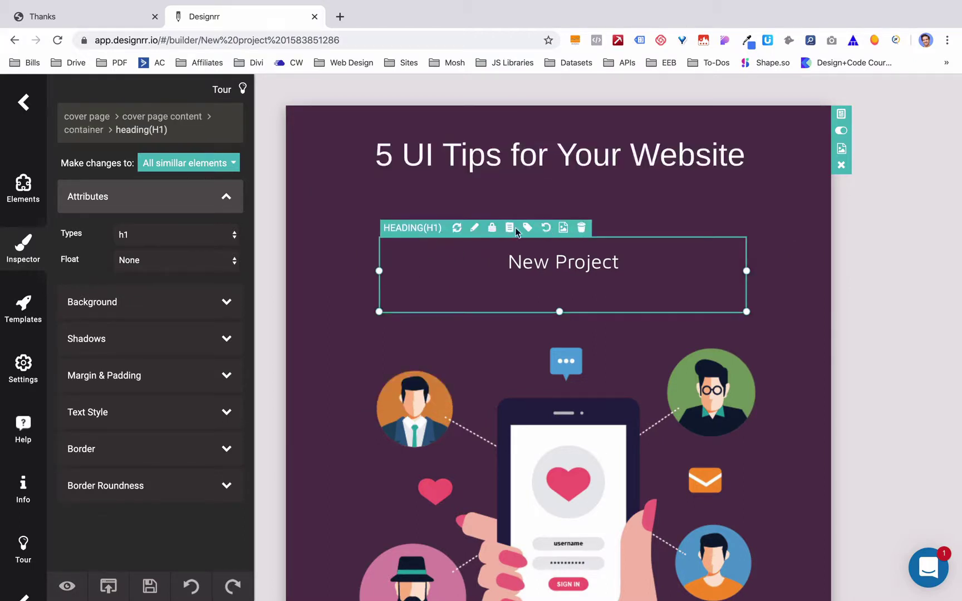
{"action": "left_click", "coordinate": [581, 227]}
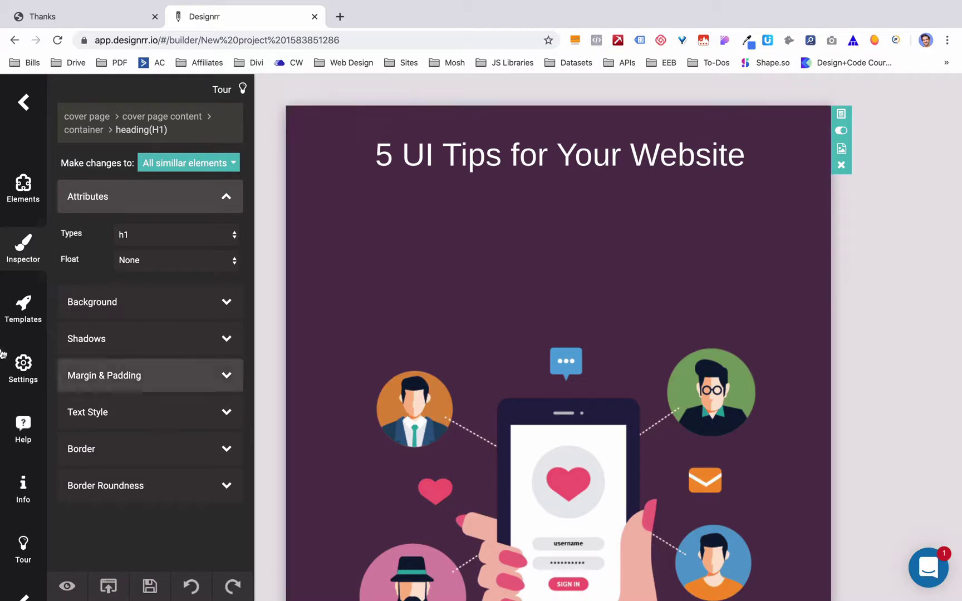
{"action": "left_click", "coordinate": [23, 188]}
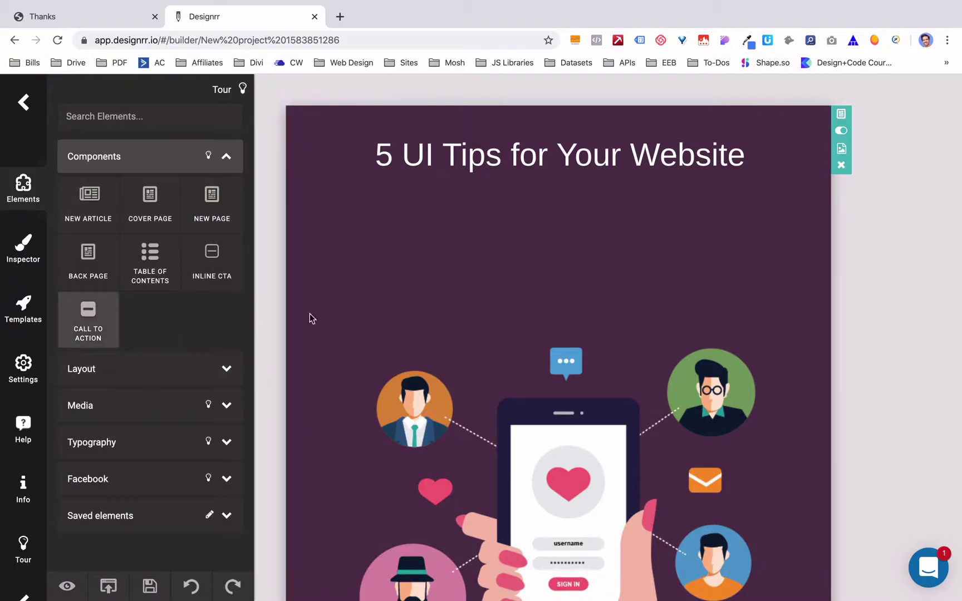
- Add a Call to Action component after the page text that ends the section on using two drop shadows
{"action": "scroll", "coordinate": [515, 286], "scroll_direction": "down", "scroll_amount": 15}
{"action": "scroll", "coordinate": [515, 286], "scroll_direction": "down", "scroll_amount": 15}
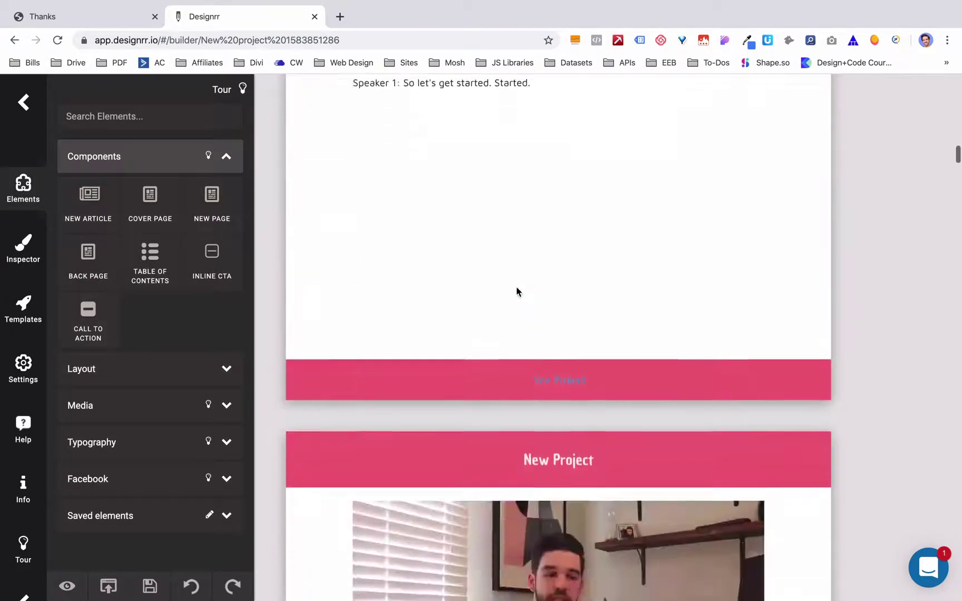
{"action": "scroll", "coordinate": [515, 286], "scroll_direction": "down", "scroll_amount": 15}
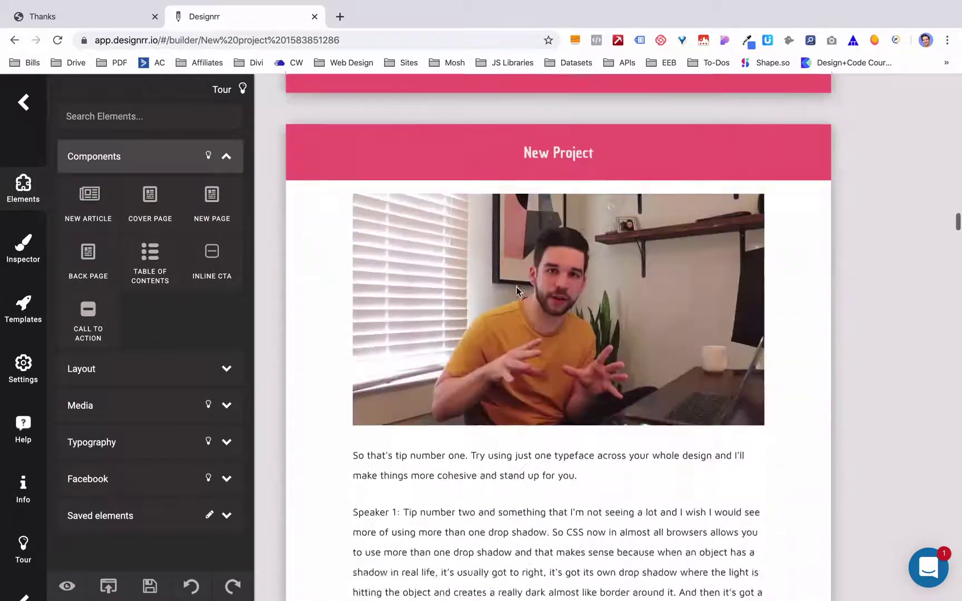
{"action": "scroll", "coordinate": [516, 286], "scroll_direction": "down", "scroll_amount": 15}
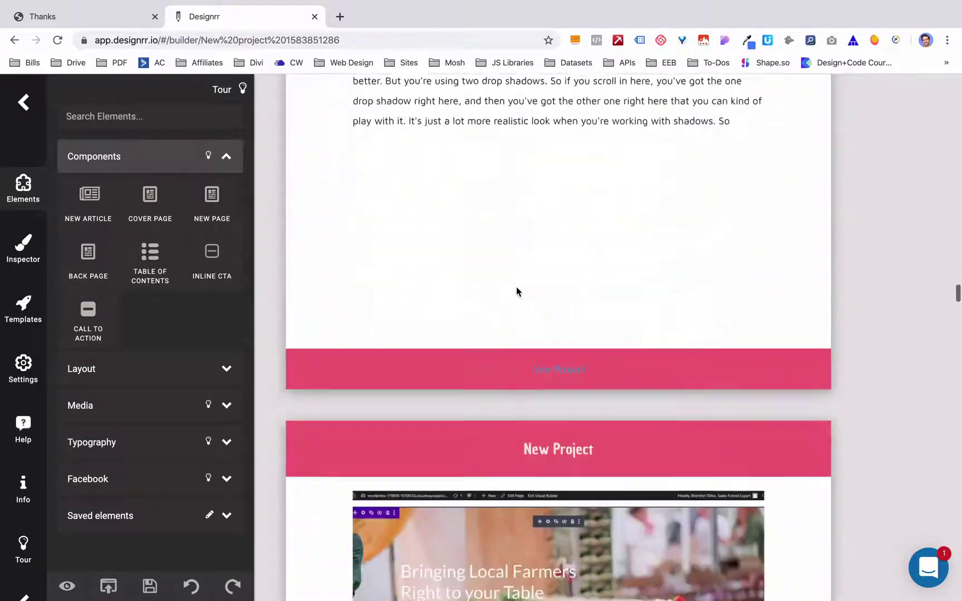
{"action": "scroll", "coordinate": [515, 286], "scroll_direction": "up", "scroll_amount": 7}
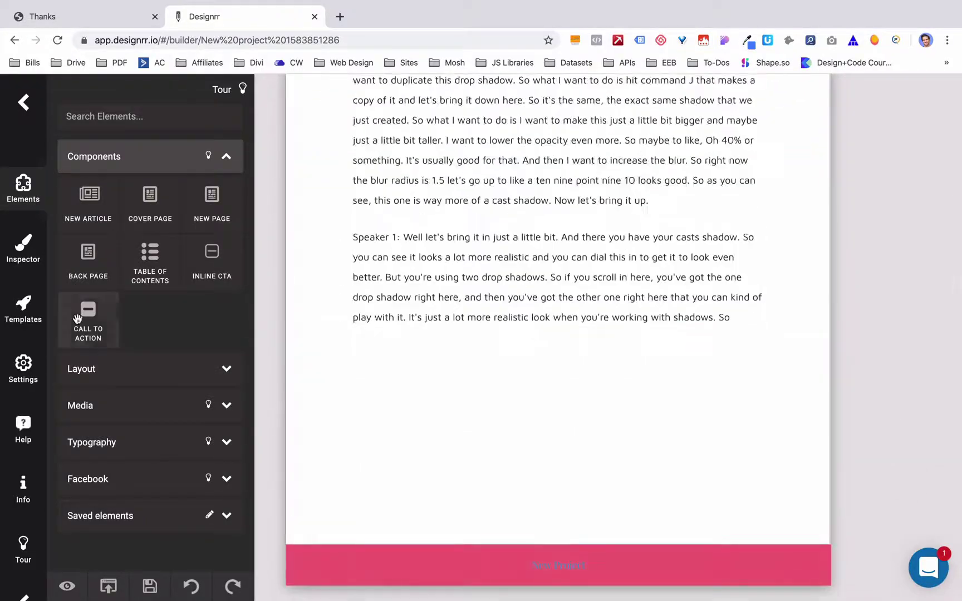
{"action": "left_click_drag", "start_coordinate": [88, 308], "coordinate": [517, 388]}
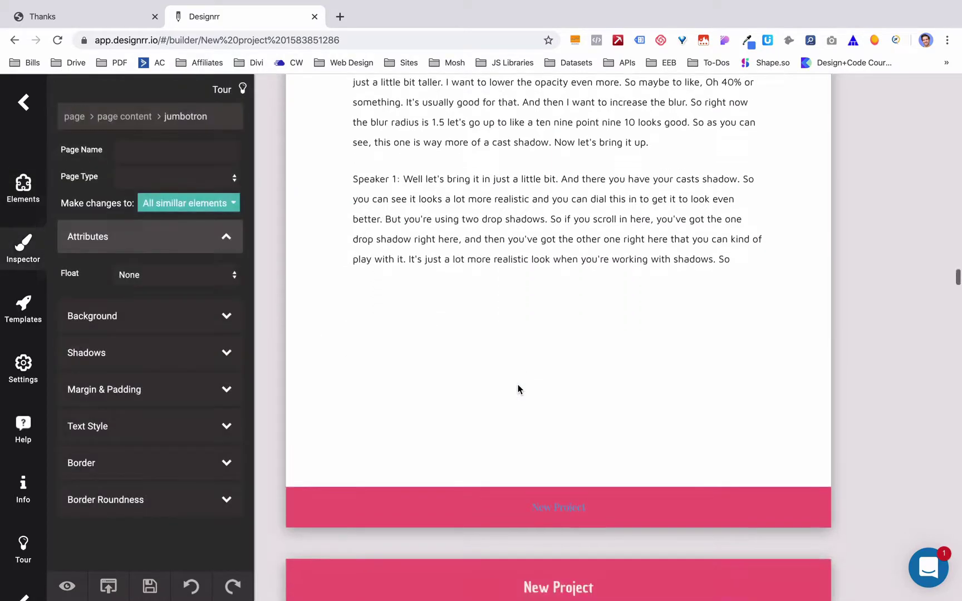
{"action": "scroll", "coordinate": [484, 389], "scroll_direction": "down", "scroll_amount": 8}
{"action": "scroll", "coordinate": [551, 324], "scroll_direction": "down", "scroll_amount": 1}
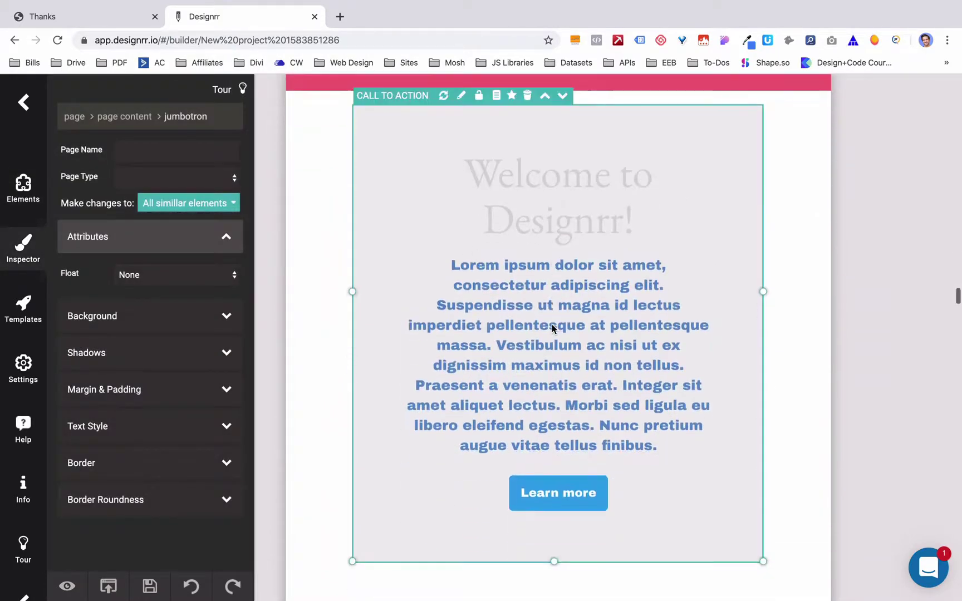
- Set the call to action's "Learn more" button to link to the buy-now webpage URL
{"action": "left_click", "coordinate": [579, 223]}
{"action": "left_click", "coordinate": [577, 480]}
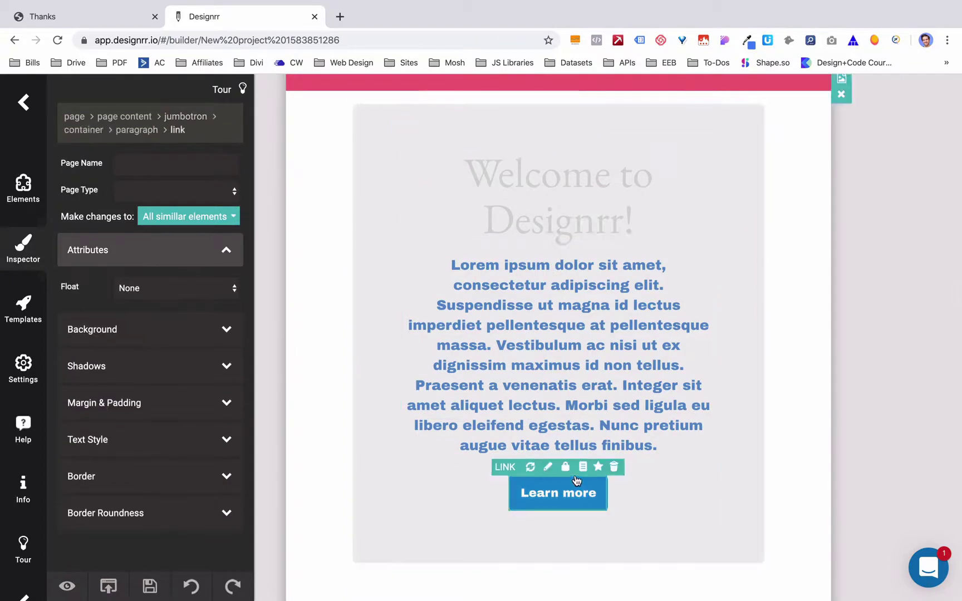
{"action": "left_click", "coordinate": [548, 468]}
{"action": "left_click", "coordinate": [597, 413]}
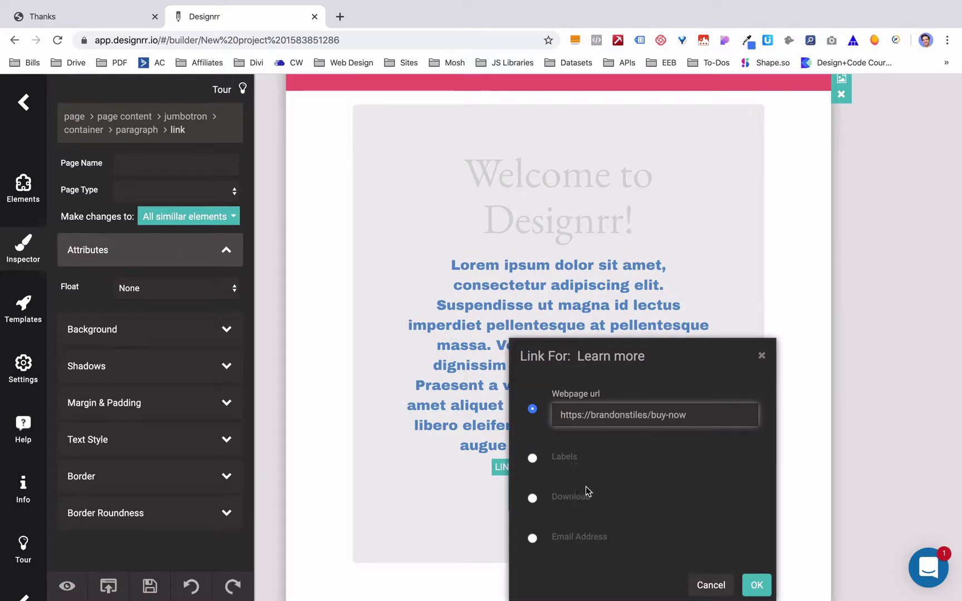
{"action": "left_click", "coordinate": [533, 498]}
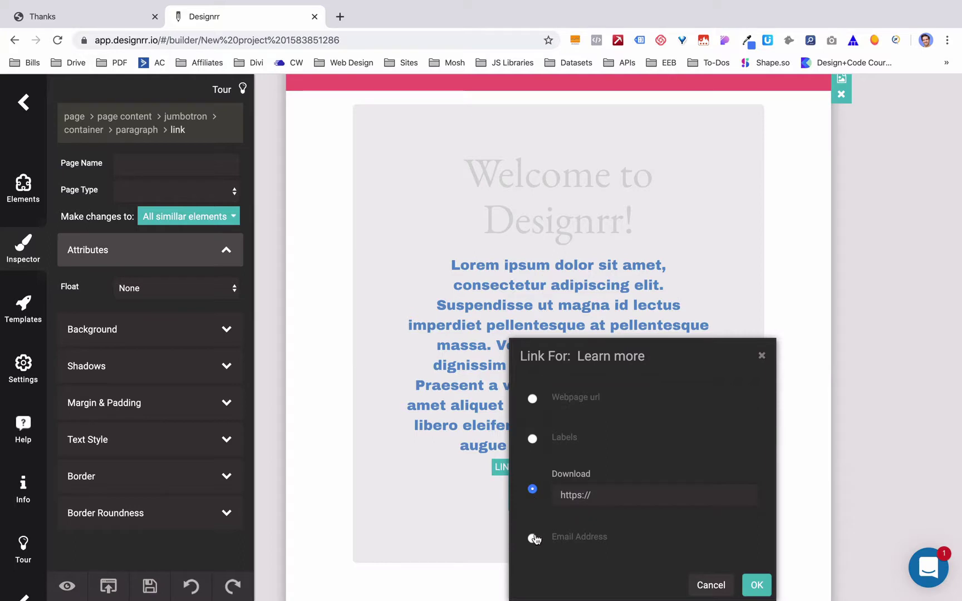
{"action": "left_click", "coordinate": [532, 538]}
{"action": "left_click", "coordinate": [533, 480]}
{"action": "left_click", "coordinate": [532, 399]}
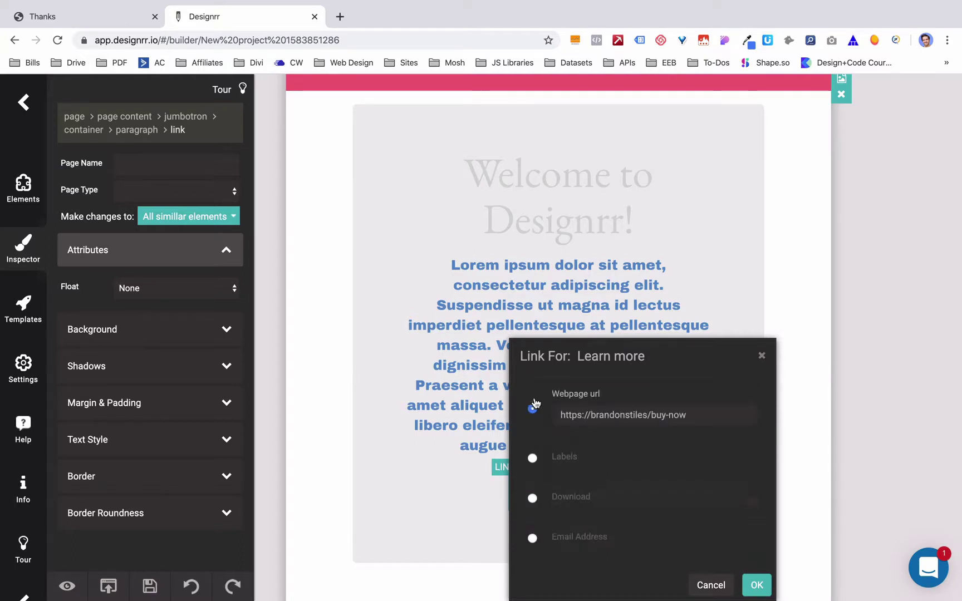
{"action": "left_click", "coordinate": [756, 583]}
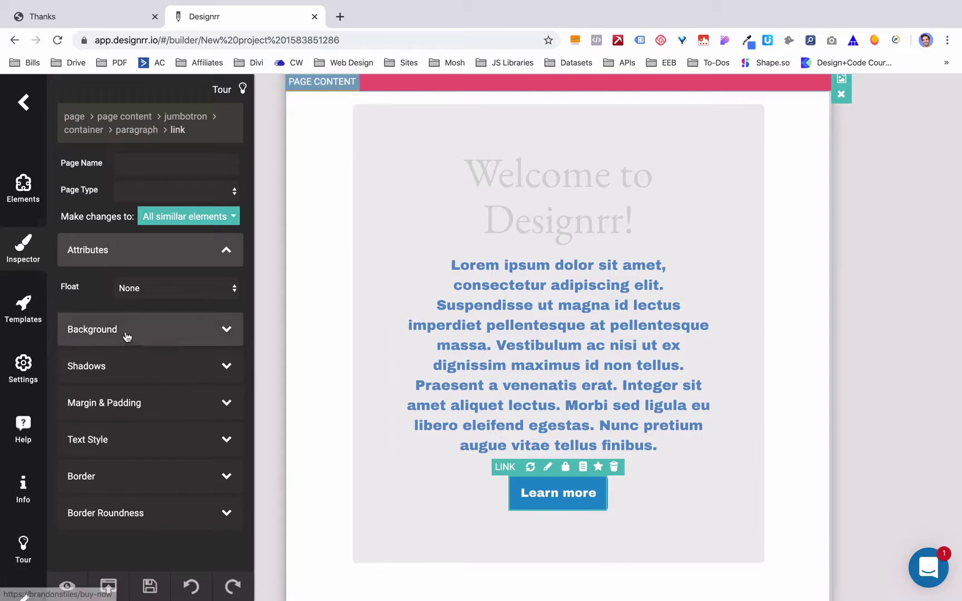
- Give the "Learn more" button an outer box shadow with a distance of 7 and a stronger blur and spread
{"action": "left_click", "coordinate": [161, 367]}
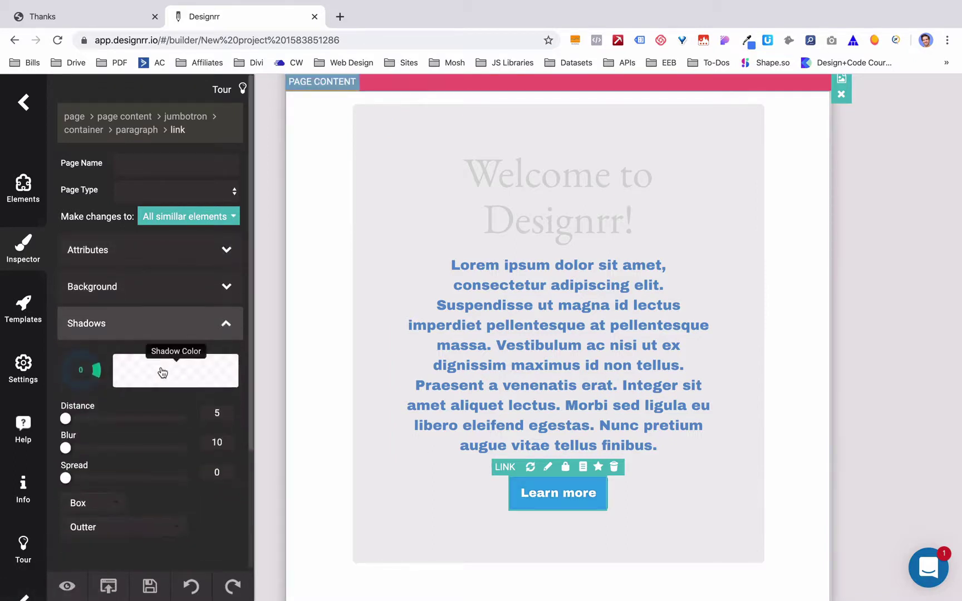
{"action": "left_click_drag", "start_coordinate": [68, 418], "coordinate": [108, 418]}
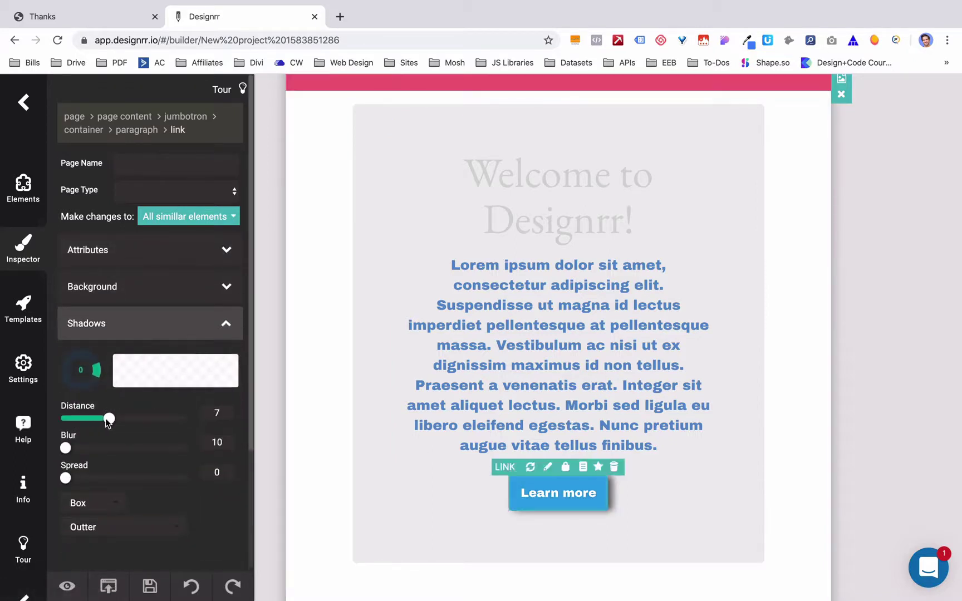
{"action": "left_click_drag", "start_coordinate": [66, 448], "coordinate": [115, 477]}
{"action": "left_click", "coordinate": [661, 355]}
- Replace the "New Project" header on the page with the farmers' market screenshot with "5 UI Website Design Tips"
{"action": "scroll", "coordinate": [643, 505], "scroll_direction": "down", "scroll_amount": 12}
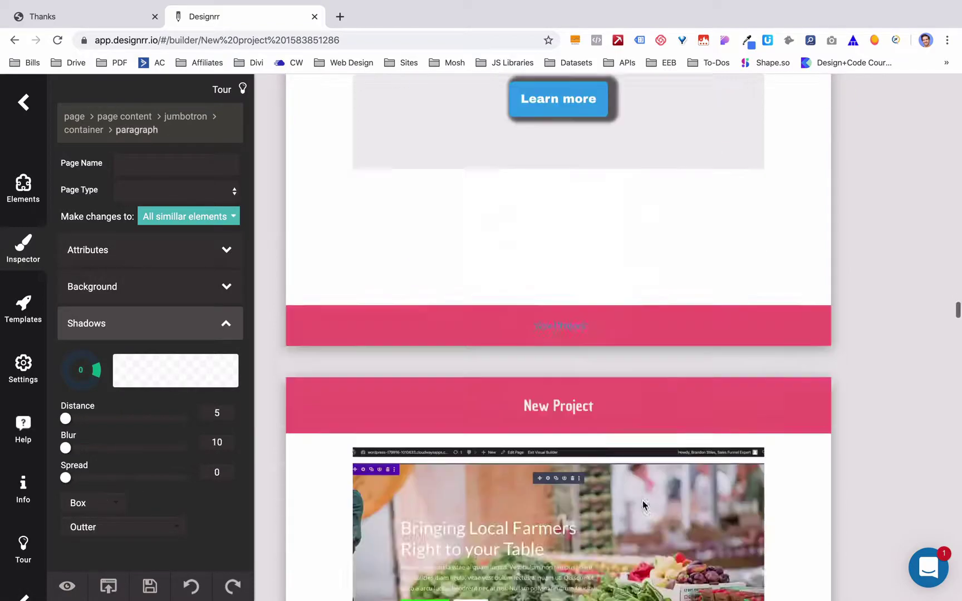
{"action": "double_click", "coordinate": [577, 140]}
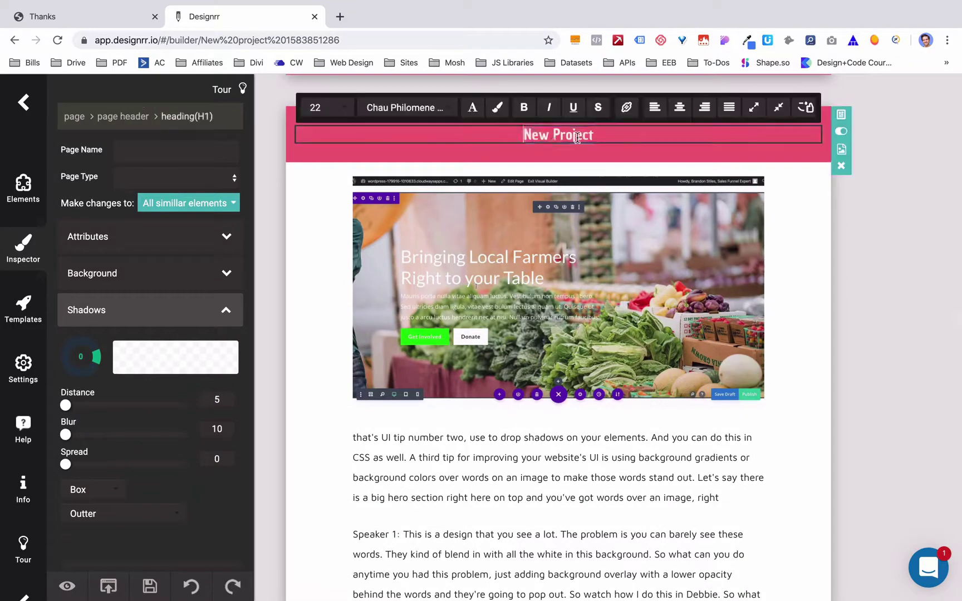
{"action": "type", "text": "5"}
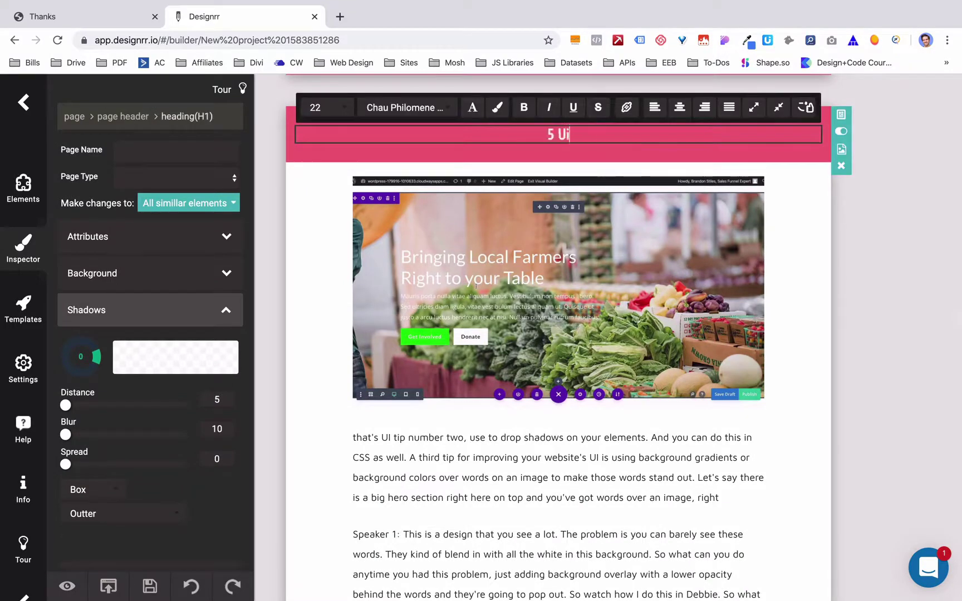
{"action": "type", "text": " UI We"}
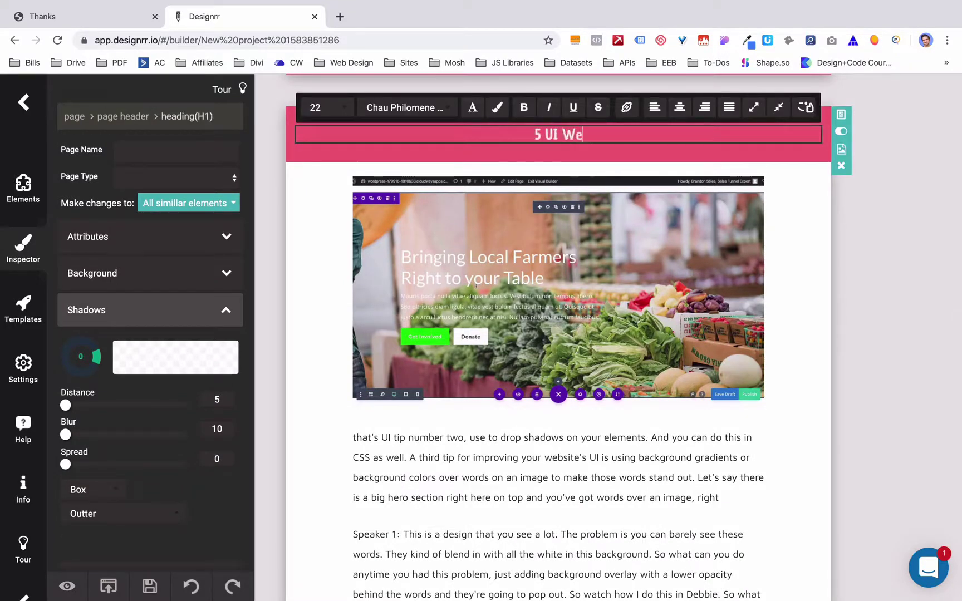
{"action": "type", "text": "bsite Design Tips"}
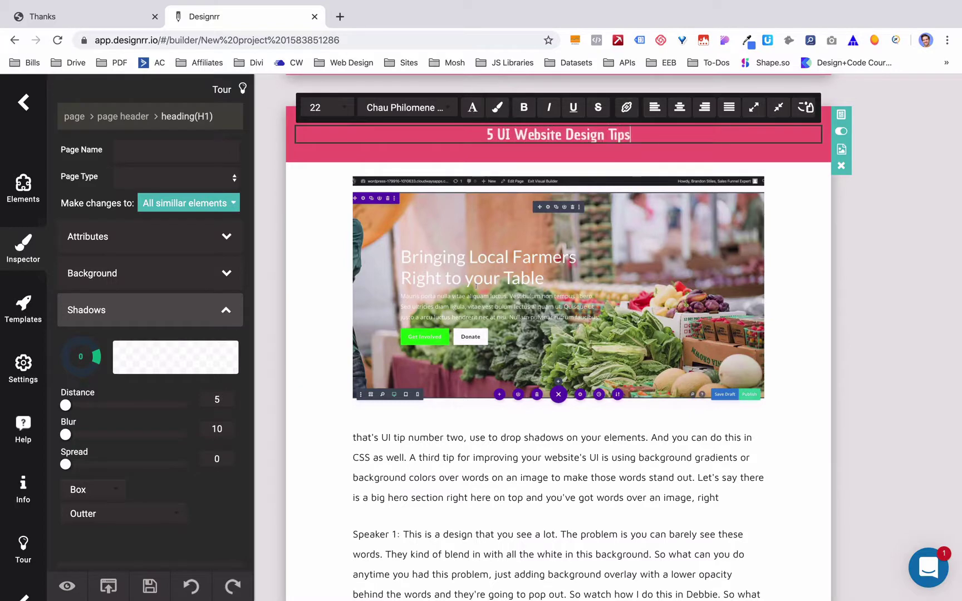
{"action": "left_click", "coordinate": [381, 153]}
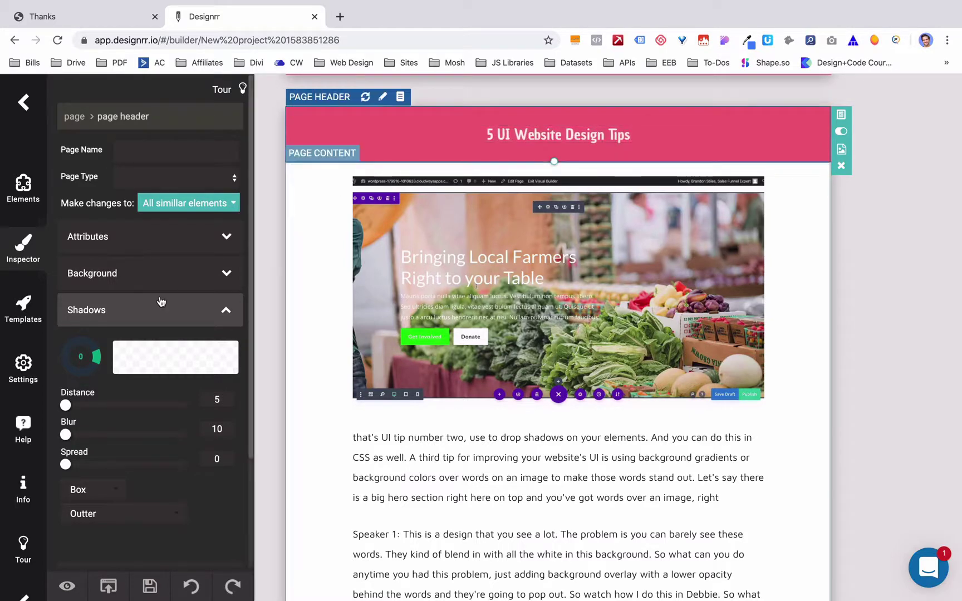
- Look through the Layout, Typography and Facebook elements that can be added to the ebook
{"action": "left_click", "coordinate": [23, 187]}
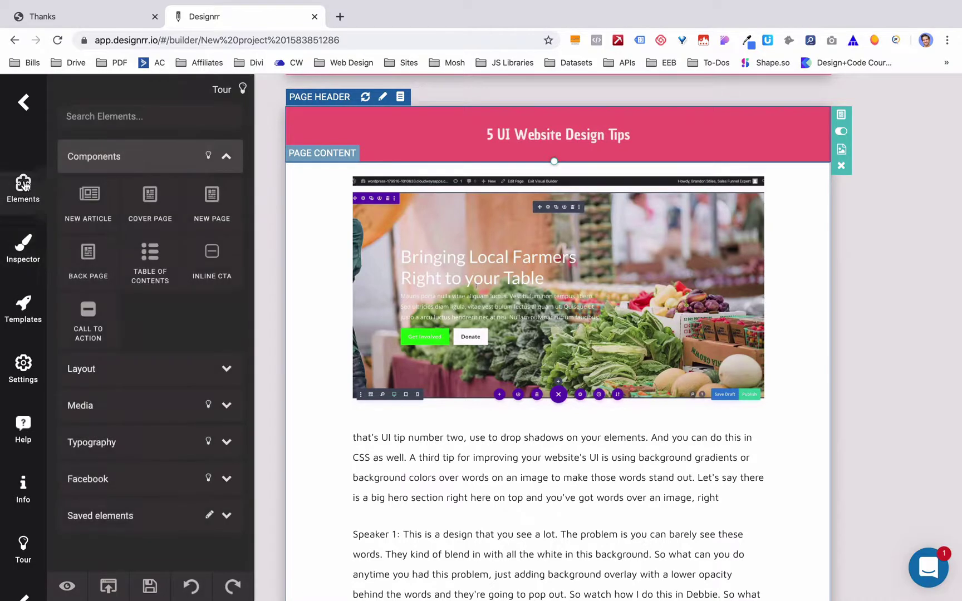
{"action": "left_click", "coordinate": [140, 370]}
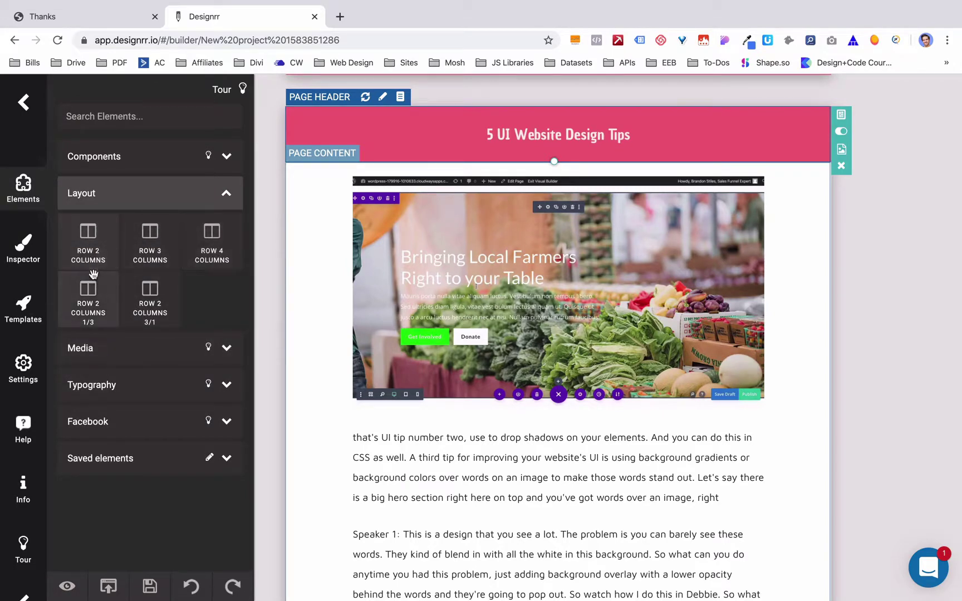
{"action": "left_click", "coordinate": [157, 394]}
{"action": "scroll", "coordinate": [137, 341], "scroll_direction": "down", "scroll_amount": 1}
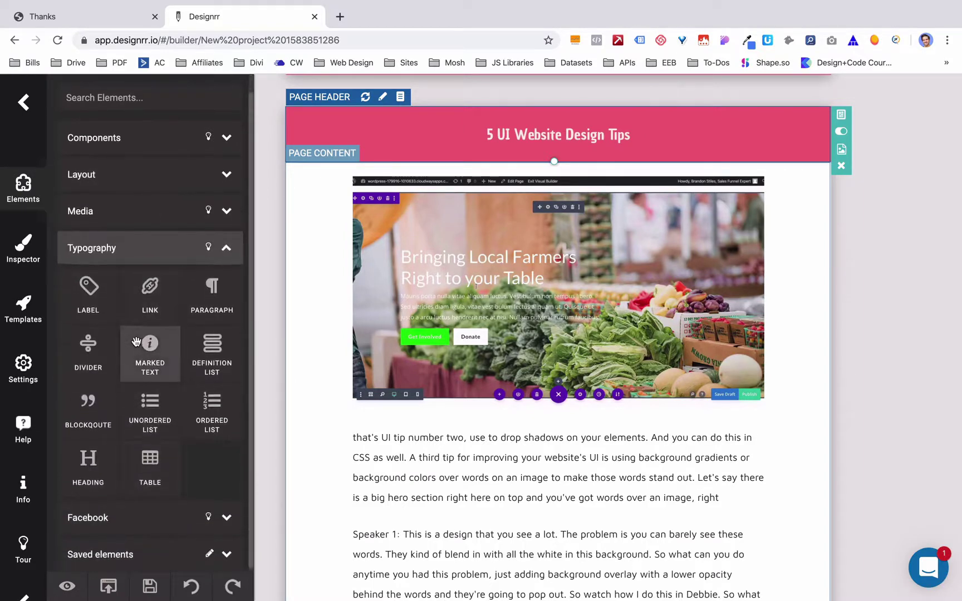
{"action": "left_click", "coordinate": [101, 514]}
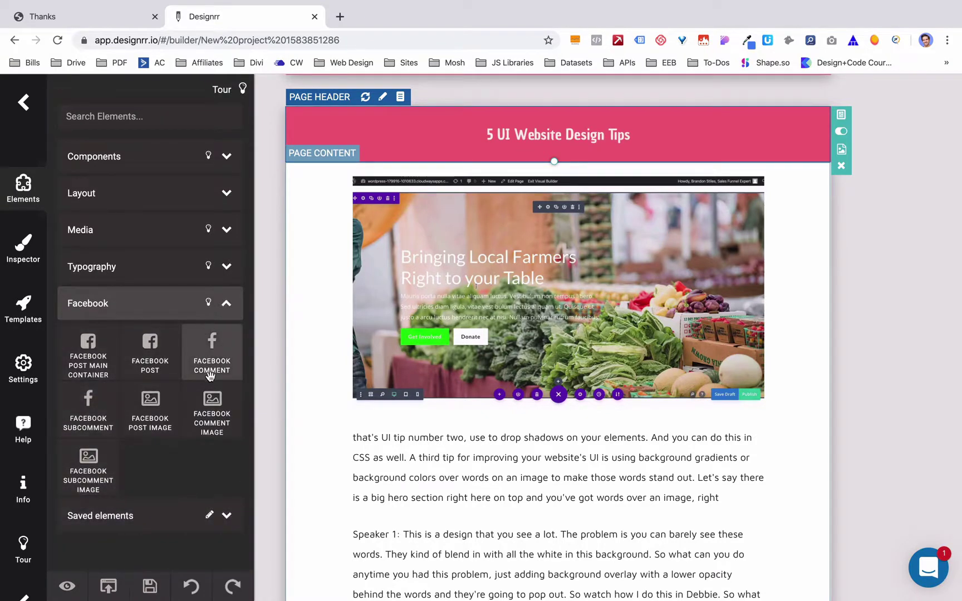
- Turn off the header on the page with the farmers' market screenshot, and select the call-to-action page
{"action": "left_click", "coordinate": [843, 132]}
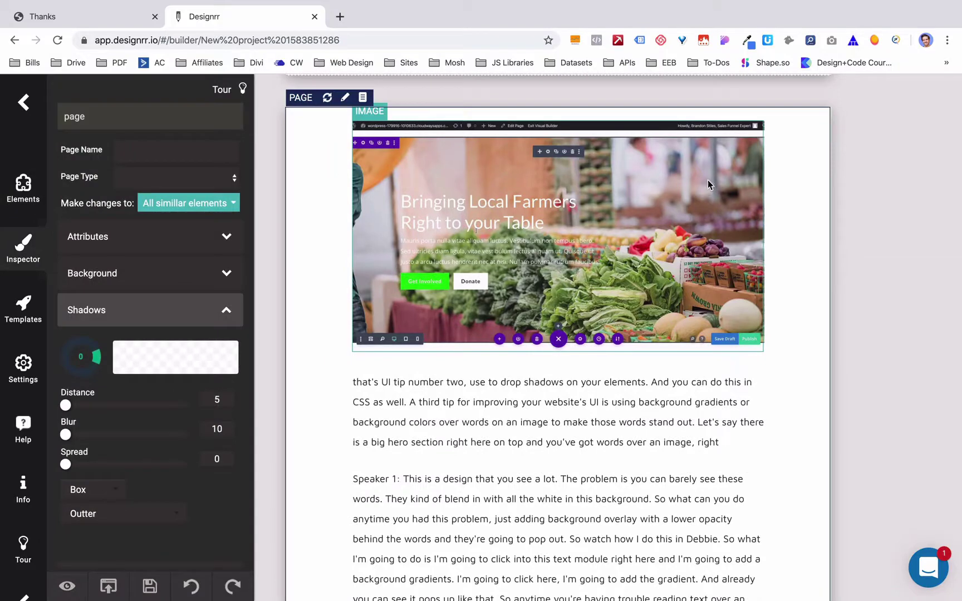
{"action": "scroll", "coordinate": [816, 145], "scroll_direction": "up", "scroll_amount": 10}
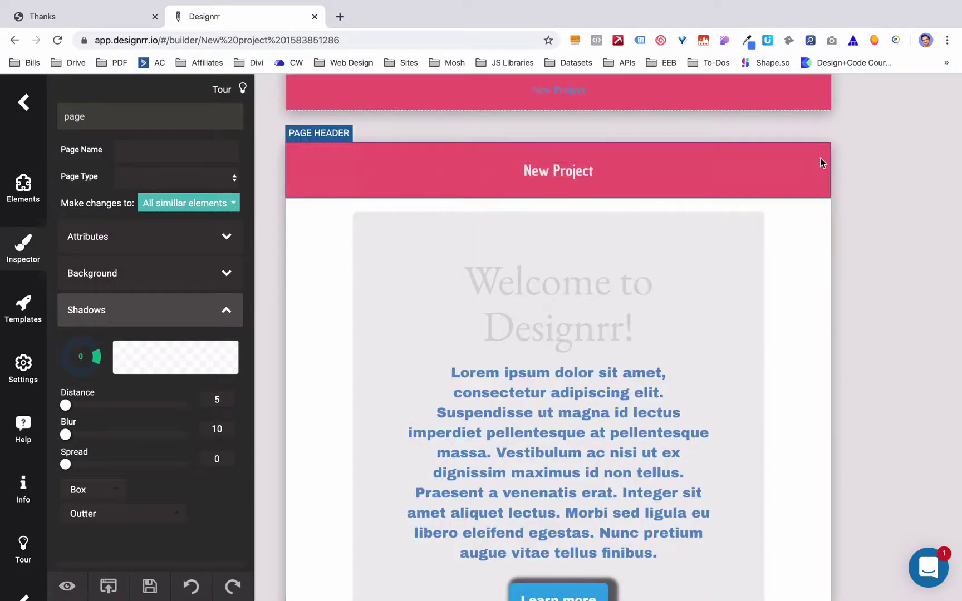
{"action": "left_click", "coordinate": [820, 161]}
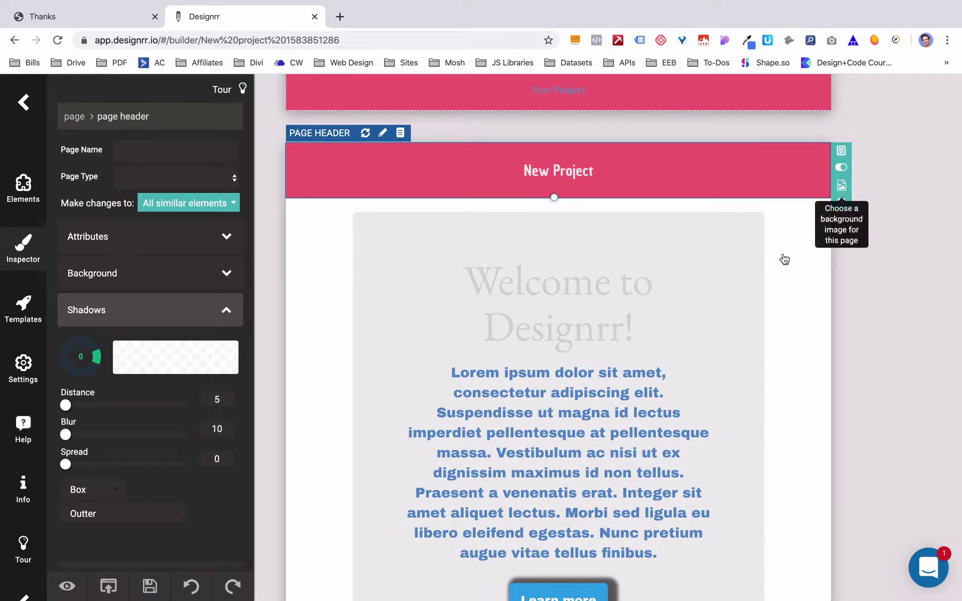
{"action": "left_click", "coordinate": [400, 138]}
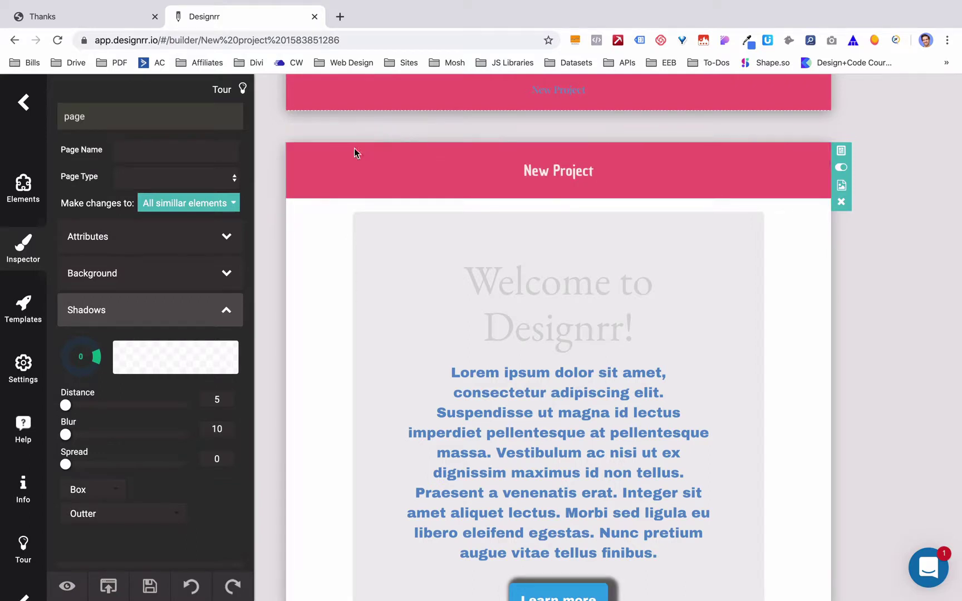
- Load the "Interior design 1-04" template onto the ebook as a preview
{"action": "left_click", "coordinate": [24, 309]}
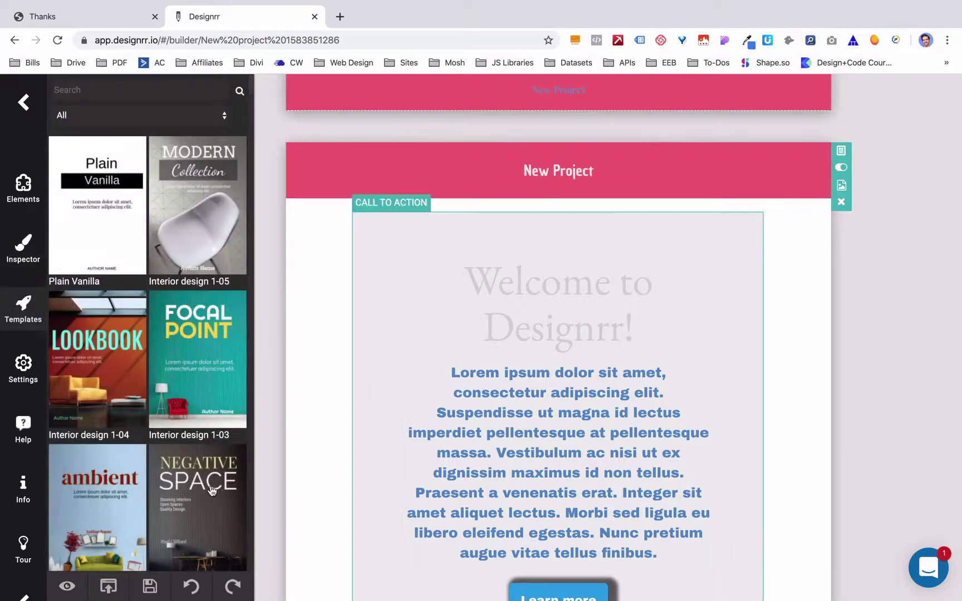
{"action": "scroll", "coordinate": [515, 406], "scroll_direction": "down", "scroll_amount": 10}
{"action": "scroll", "coordinate": [515, 406], "scroll_direction": "down", "scroll_amount": 8}
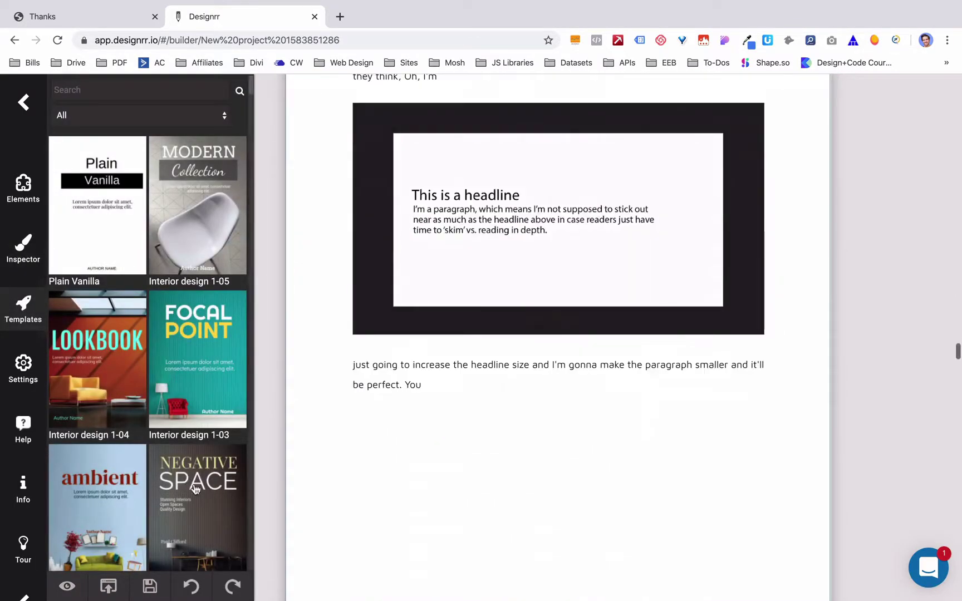
{"action": "left_click", "coordinate": [96, 392]}
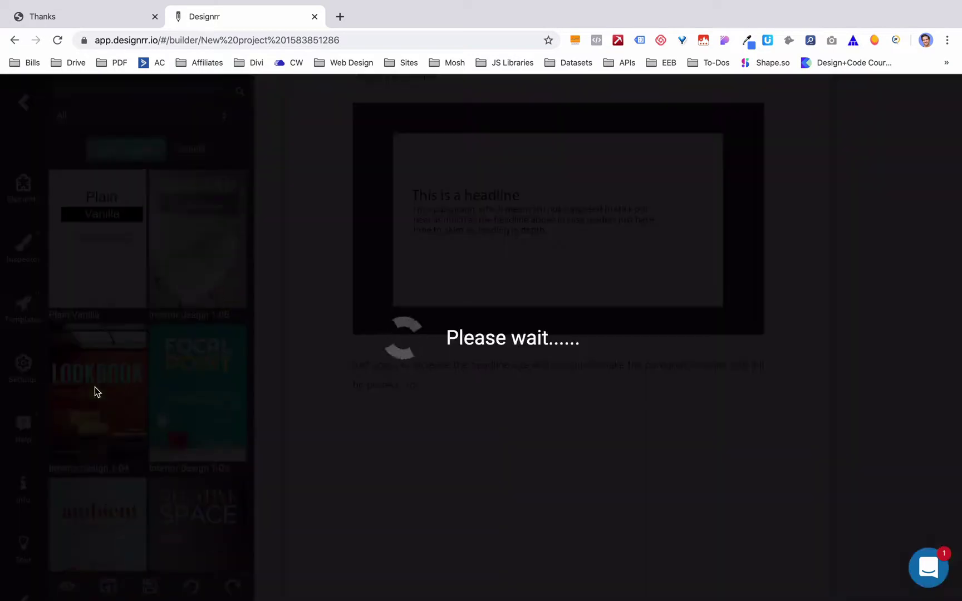
{"action": "scroll", "coordinate": [643, 298], "scroll_direction": "up", "scroll_amount": 4}
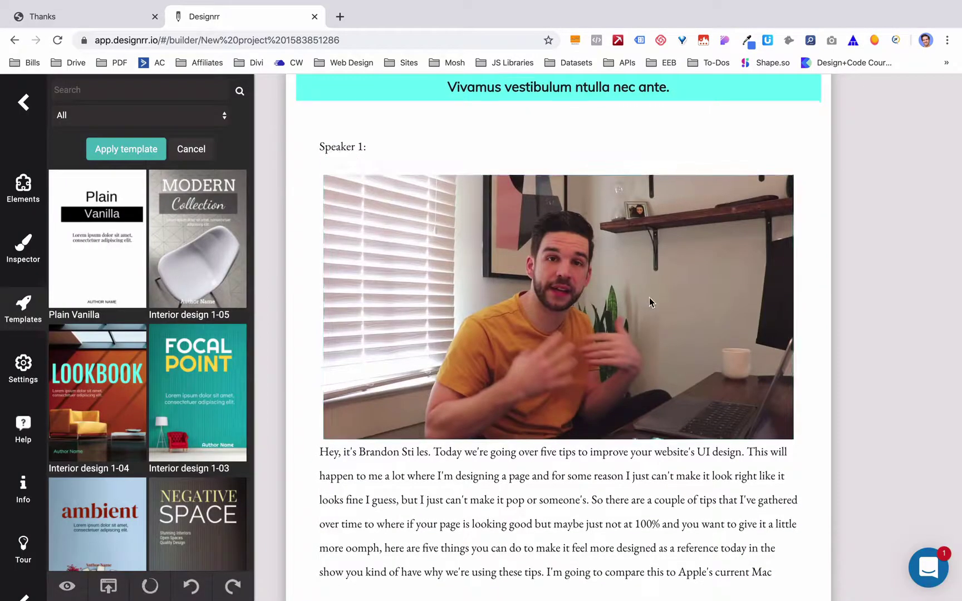
- Remove the stray space in the presenter's surname in the opening paragraph and start a new line at "Today"
{"action": "scroll", "coordinate": [649, 297], "scroll_direction": "down", "scroll_amount": 3}
{"action": "left_click", "coordinate": [416, 303]}
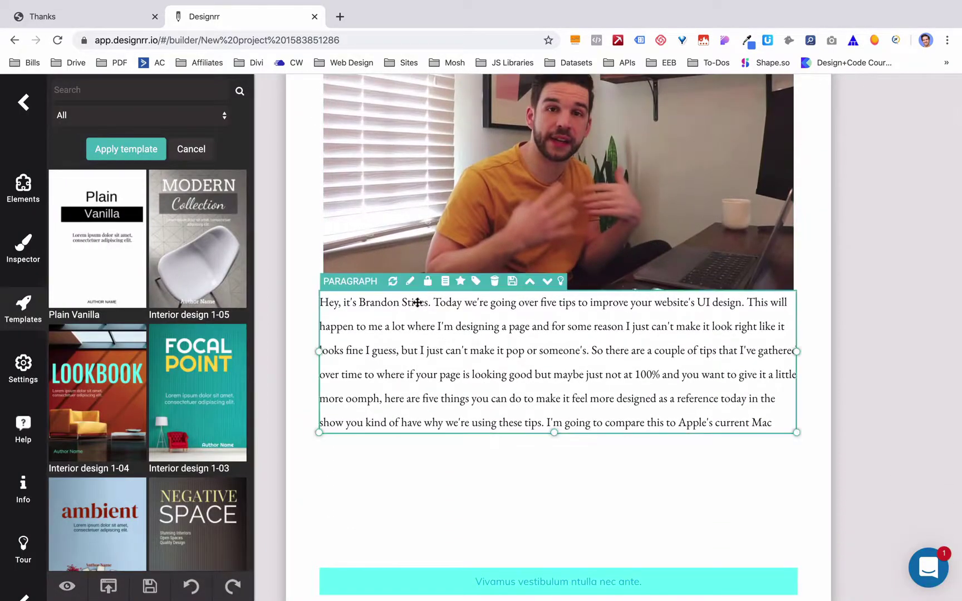
{"action": "double_click", "coordinate": [441, 304]}
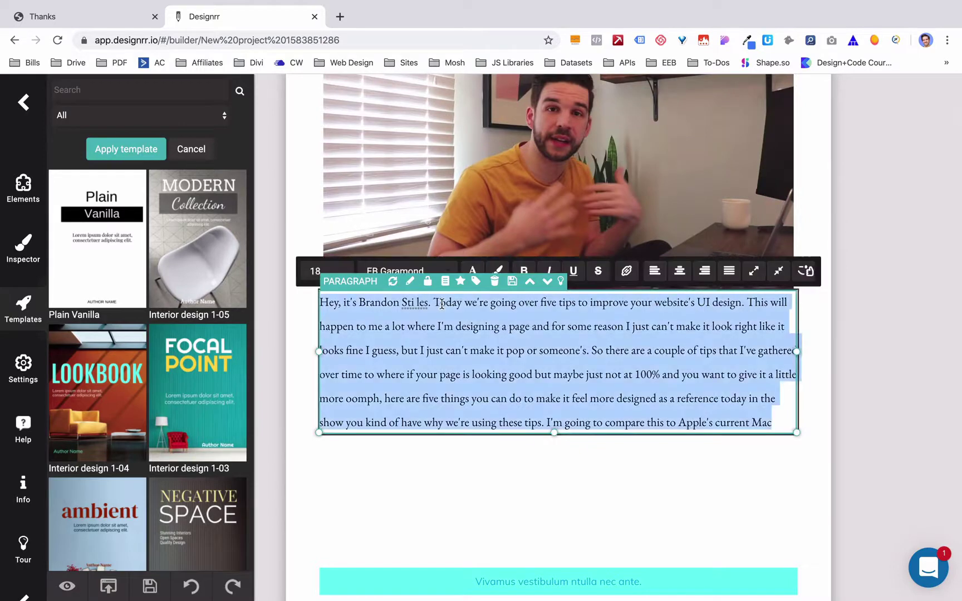
{"action": "left_click", "coordinate": [413, 300]}
{"action": "left_click", "coordinate": [514, 326]}
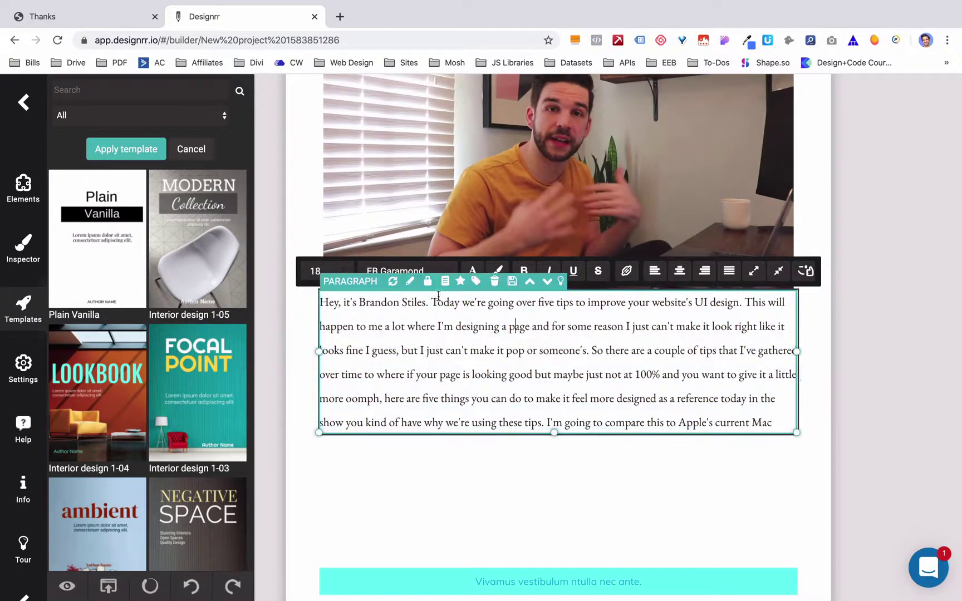
{"action": "left_click", "coordinate": [433, 301]}
{"action": "key", "text": "Return"}
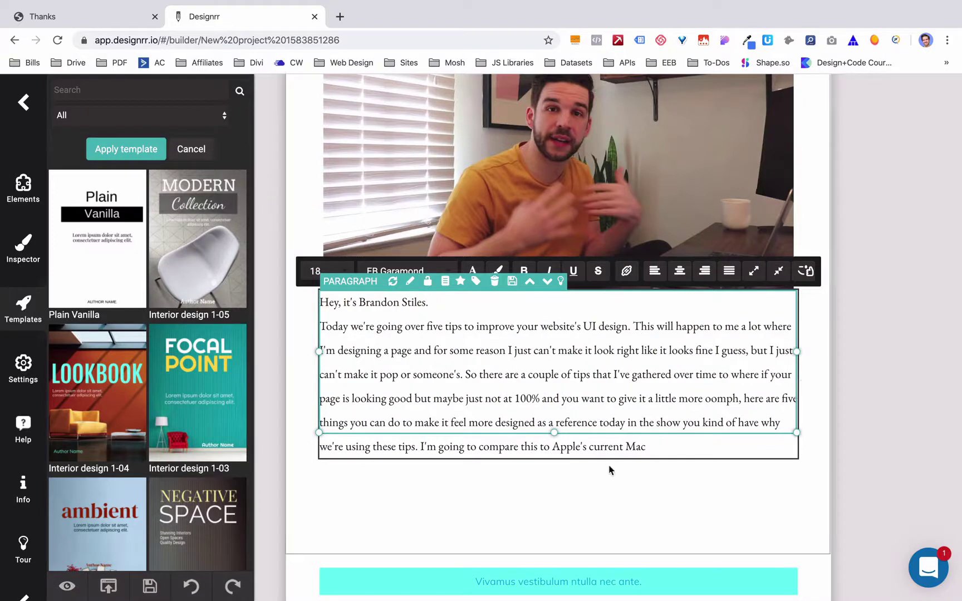
- Start a new line at "I'm going to compare this" in the opening paragraph and finish editing the text
{"action": "key", "text": "Return"}
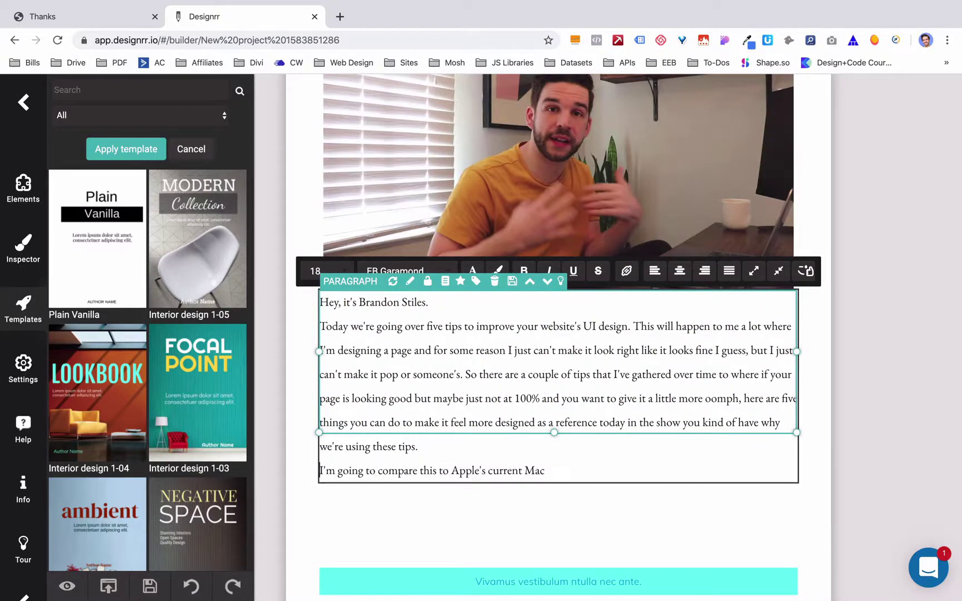
{"action": "left_click", "coordinate": [575, 528]}
{"action": "scroll", "coordinate": [575, 528], "scroll_direction": "down", "scroll_amount": 10}
{"action": "scroll", "coordinate": [575, 528], "scroll_direction": "down", "scroll_amount": 8}
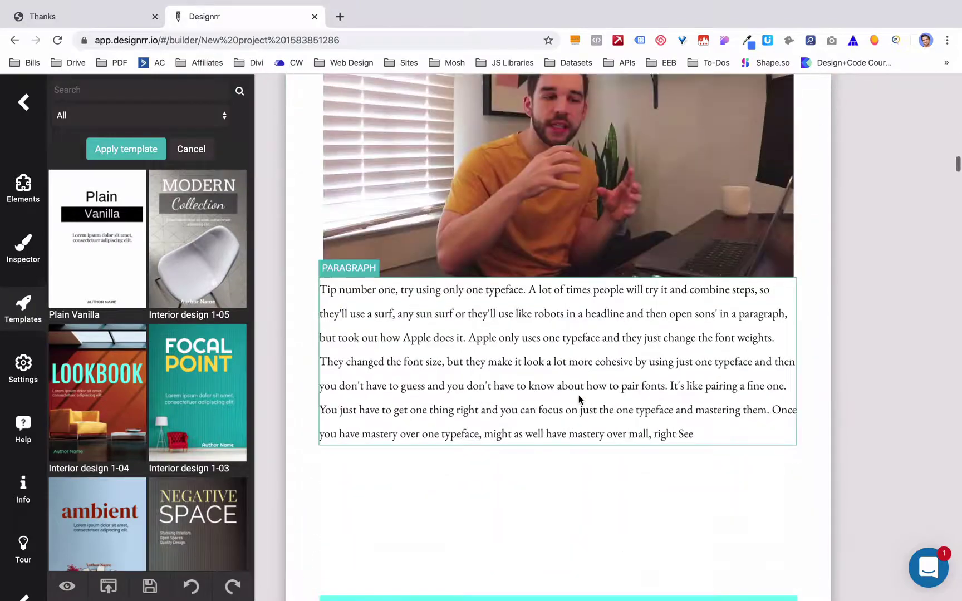
{"action": "scroll", "coordinate": [175, 448], "scroll_direction": "down", "scroll_amount": 6}
{"action": "scroll", "coordinate": [175, 448], "scroll_direction": "down", "scroll_amount": 2}
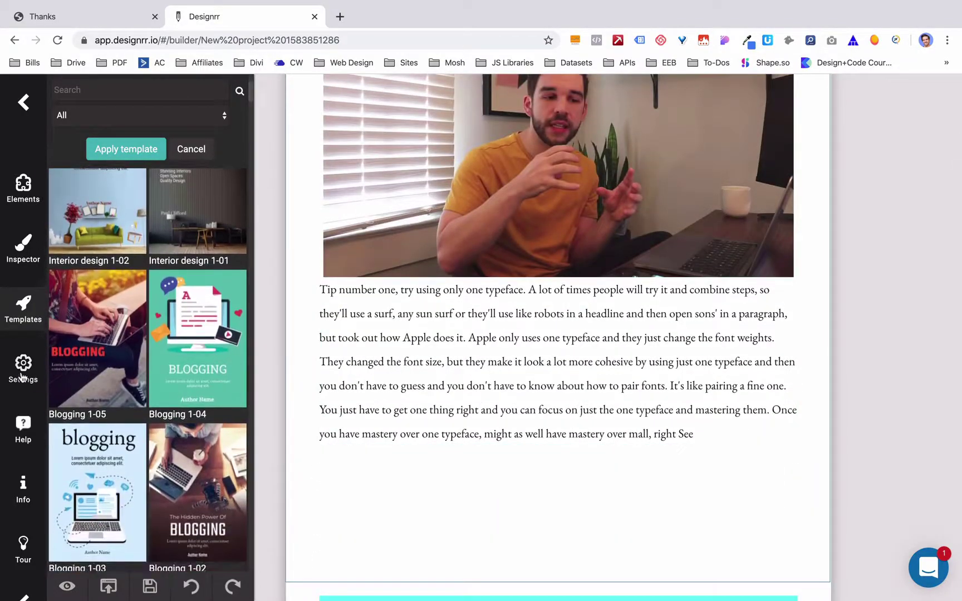
- Apply the previewed "Interior design 1-04" template to the ebook
{"action": "left_click", "coordinate": [21, 366]}
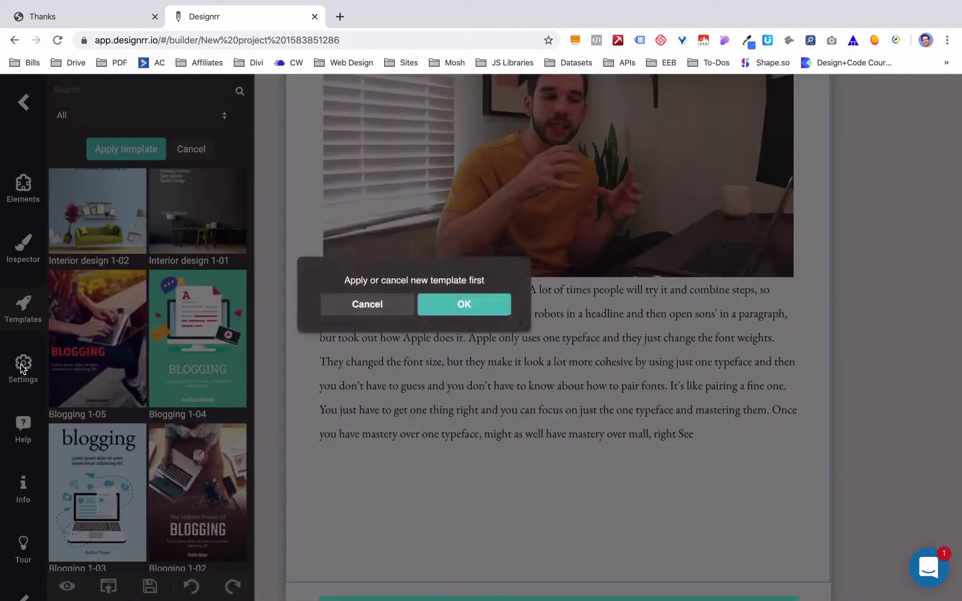
{"action": "left_click", "coordinate": [471, 301]}
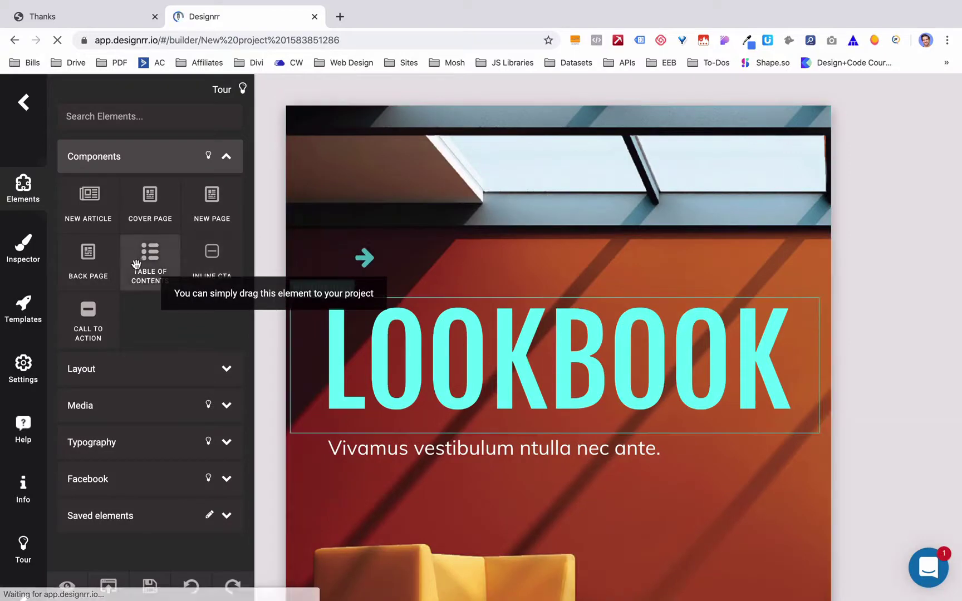
- Look over the style inspector and the project settings for auto save, page numbering, and headers and footers
{"action": "left_click", "coordinate": [22, 251]}
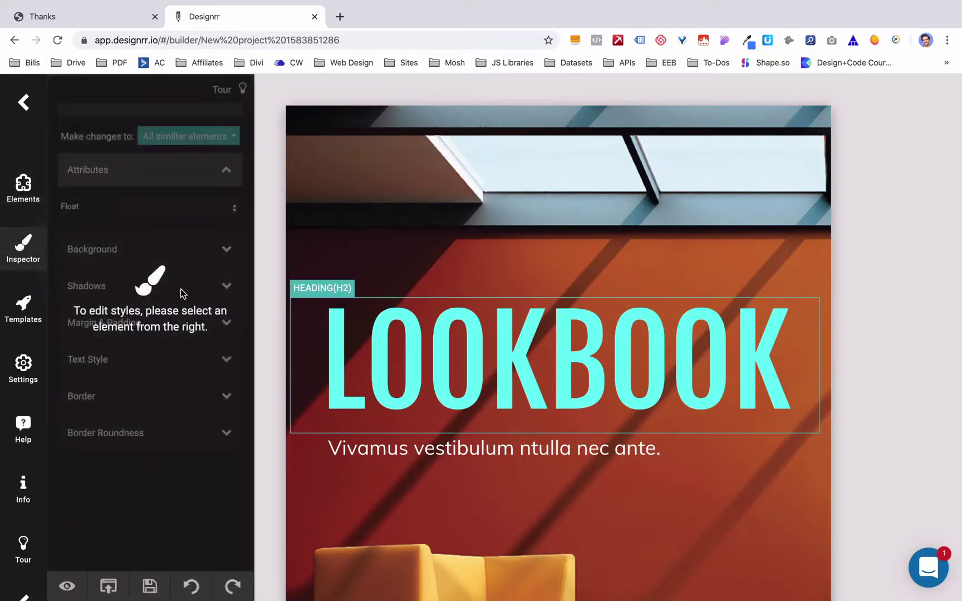
{"action": "left_click", "coordinate": [23, 367]}
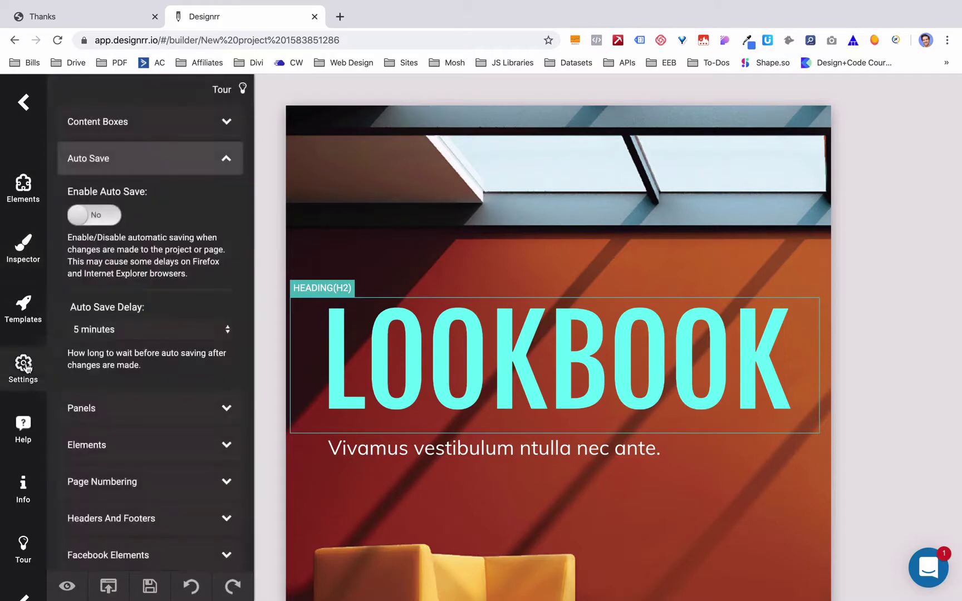
{"action": "scroll", "coordinate": [142, 269], "scroll_direction": "down", "scroll_amount": 1}
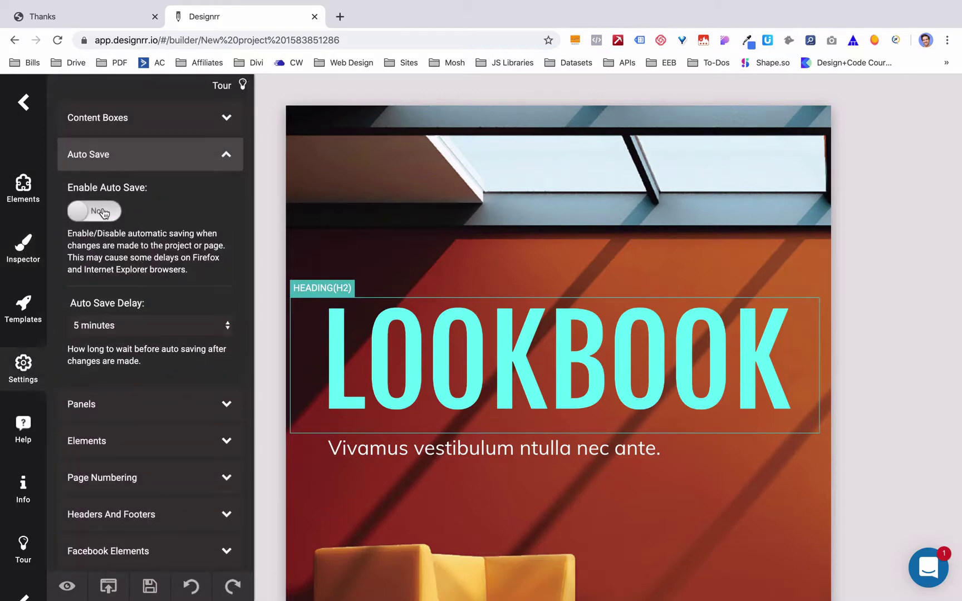
{"action": "left_click", "coordinate": [136, 477]}
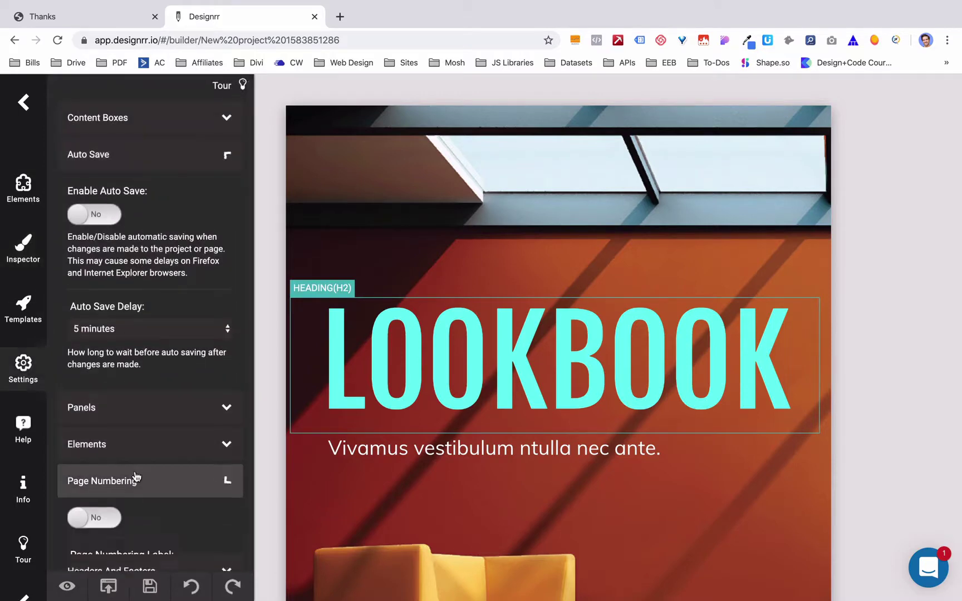
{"action": "left_click", "coordinate": [159, 453]}
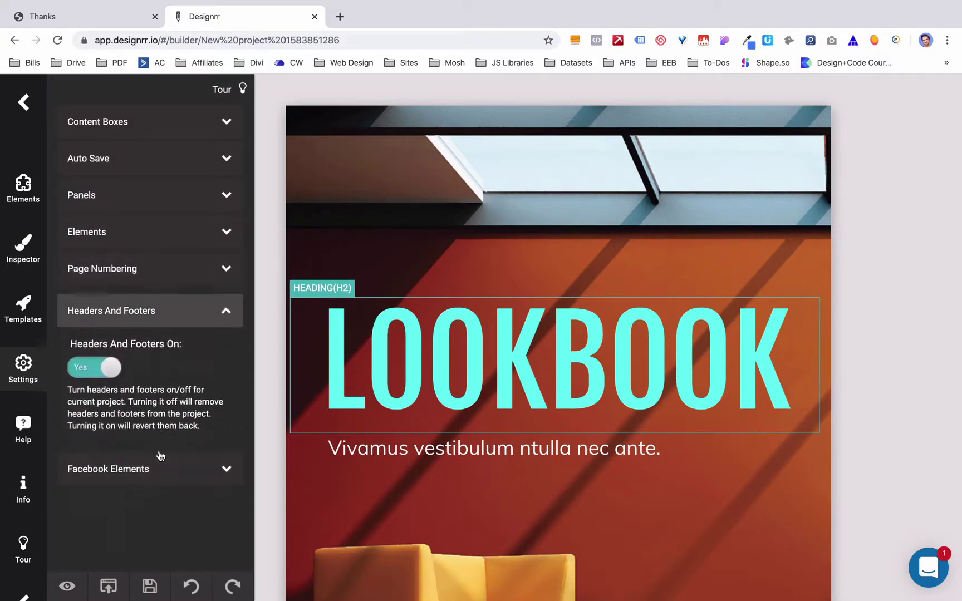
{"action": "left_click", "coordinate": [83, 363]}
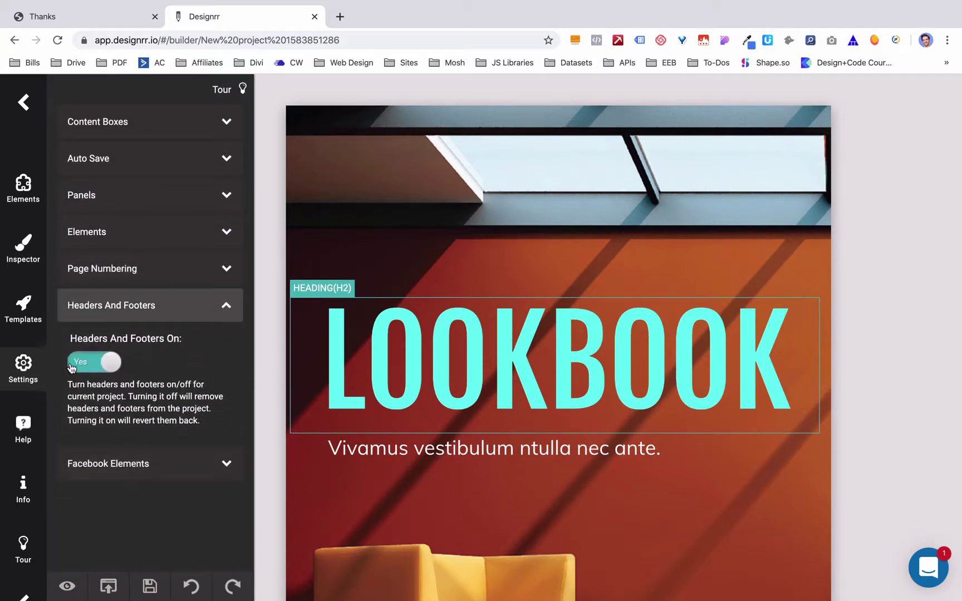
- View the project information and the first stops of the guided tour, and skip the rest of the tour
{"action": "left_click", "coordinate": [17, 486]}
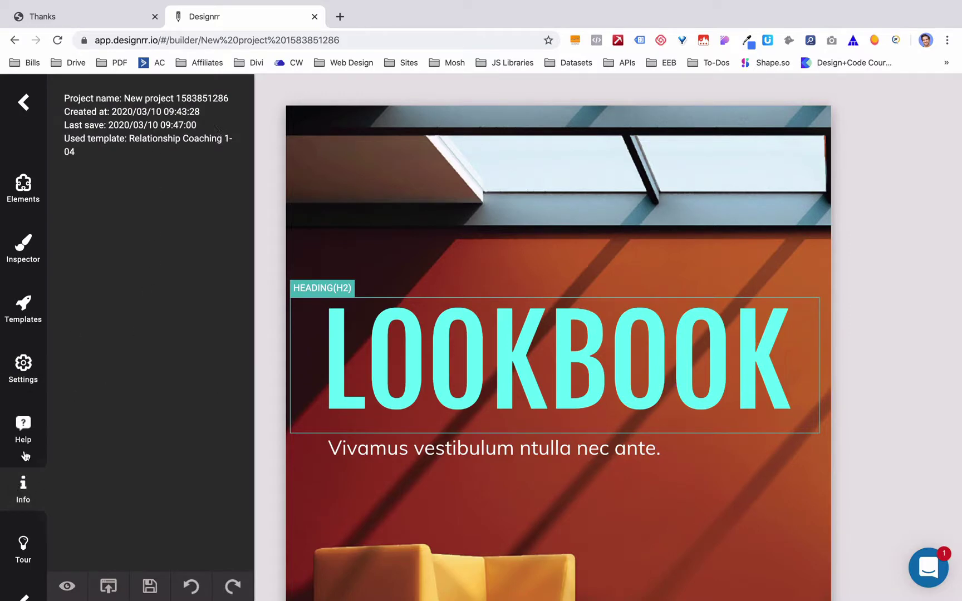
{"action": "left_click", "coordinate": [27, 553]}
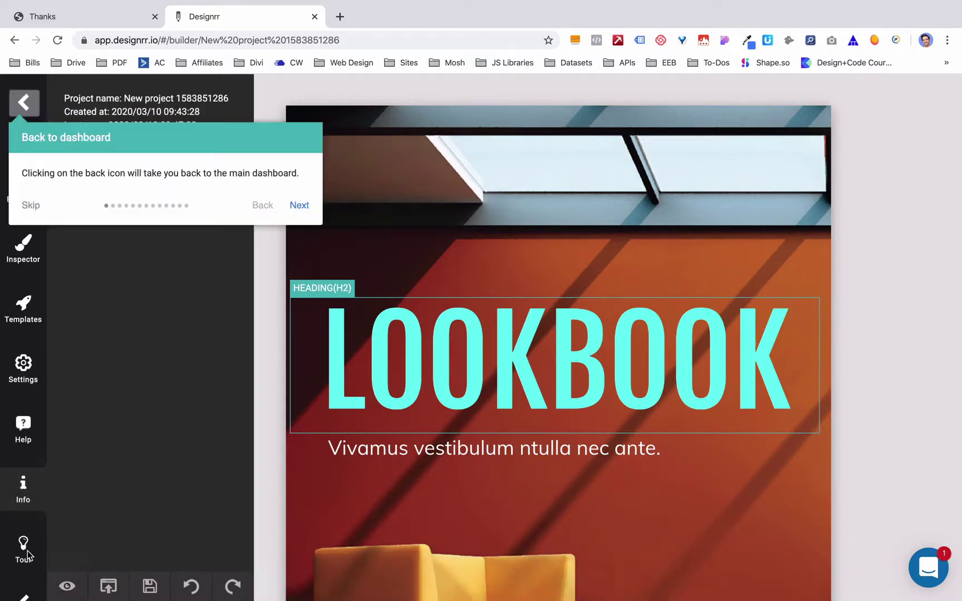
{"action": "left_click", "coordinate": [299, 206]}
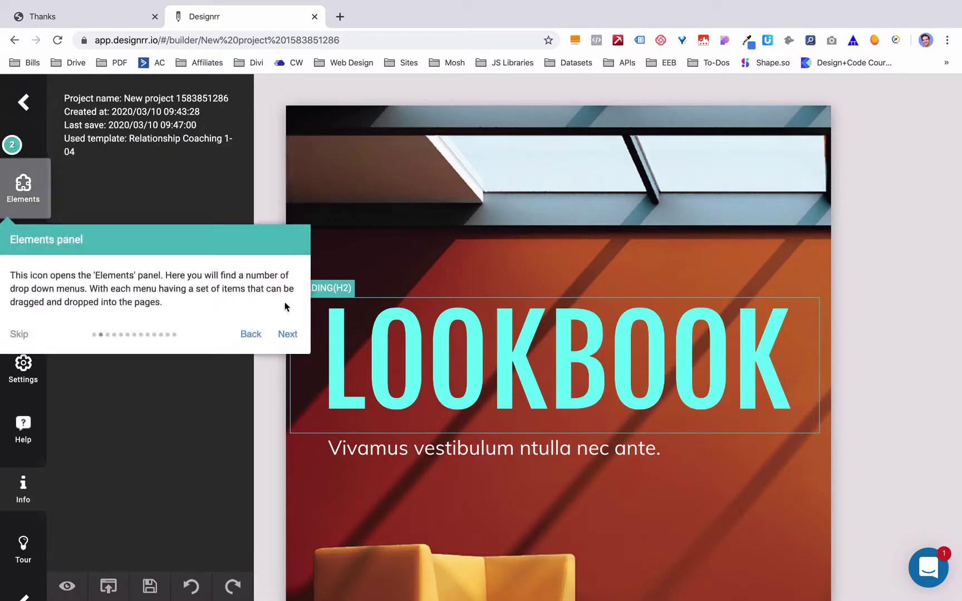
{"action": "left_click", "coordinate": [289, 336]}
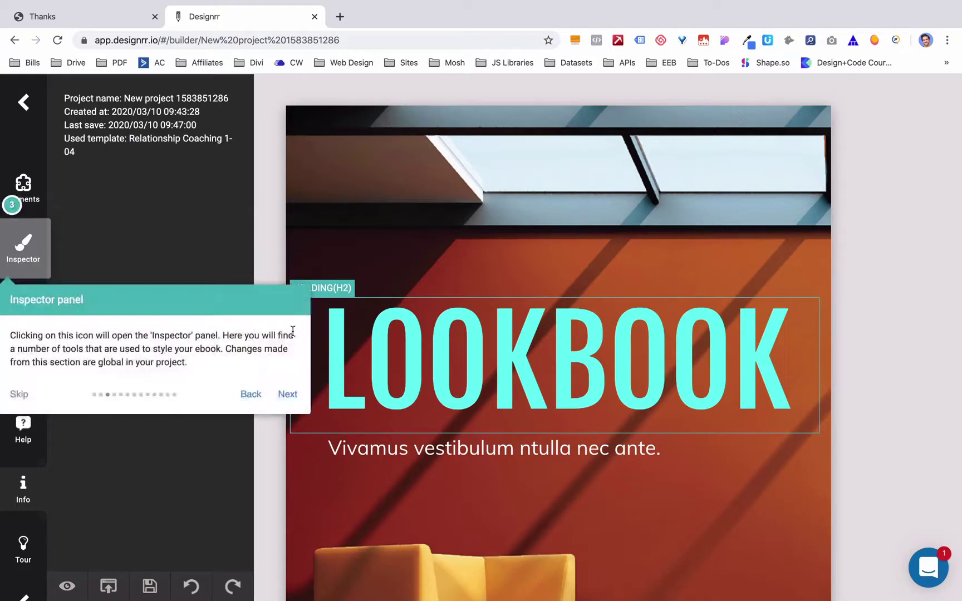
{"action": "left_click", "coordinate": [20, 394]}
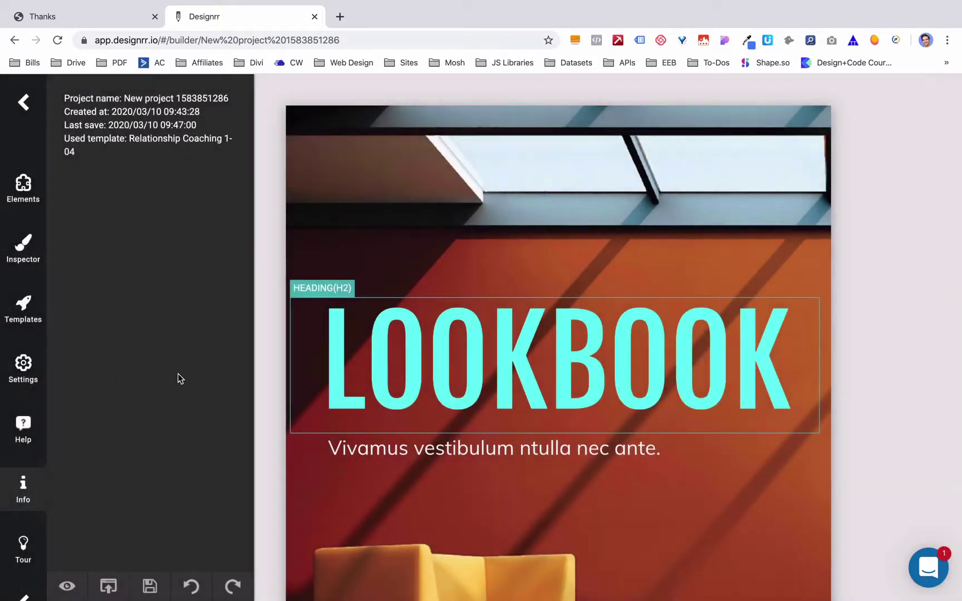
- Export the ebook as a PDF titled "5 UI Website Design Tips" with the author's full name, and open the exported file
{"action": "left_click", "coordinate": [108, 584]}
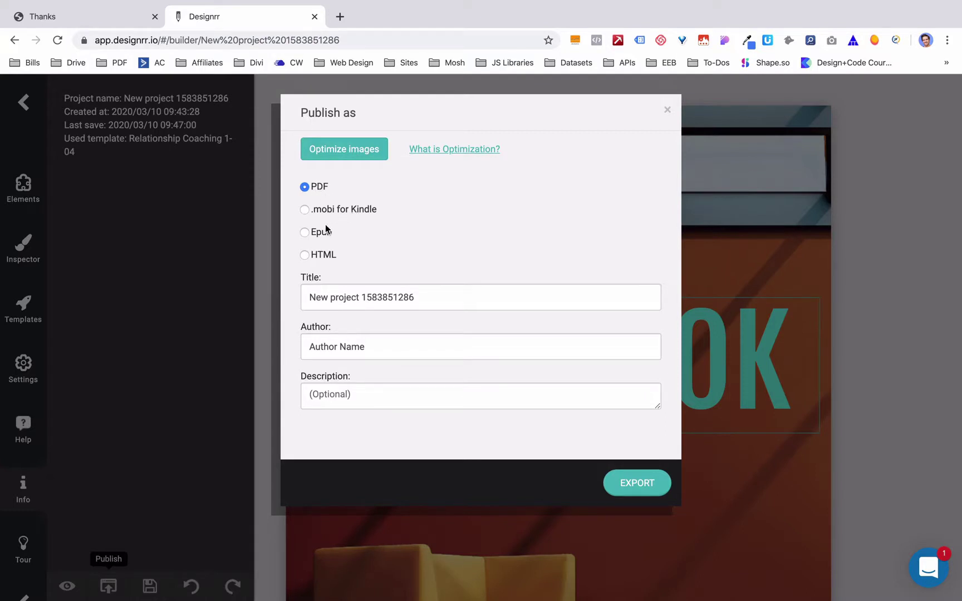
{"action": "triple_click", "coordinate": [359, 292]}
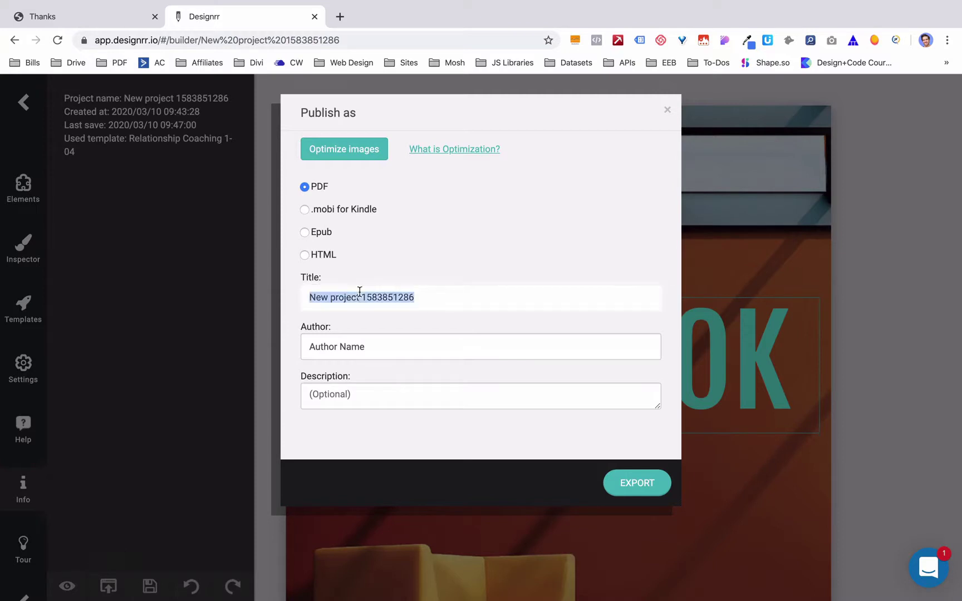
{"action": "type", "text": "5"}
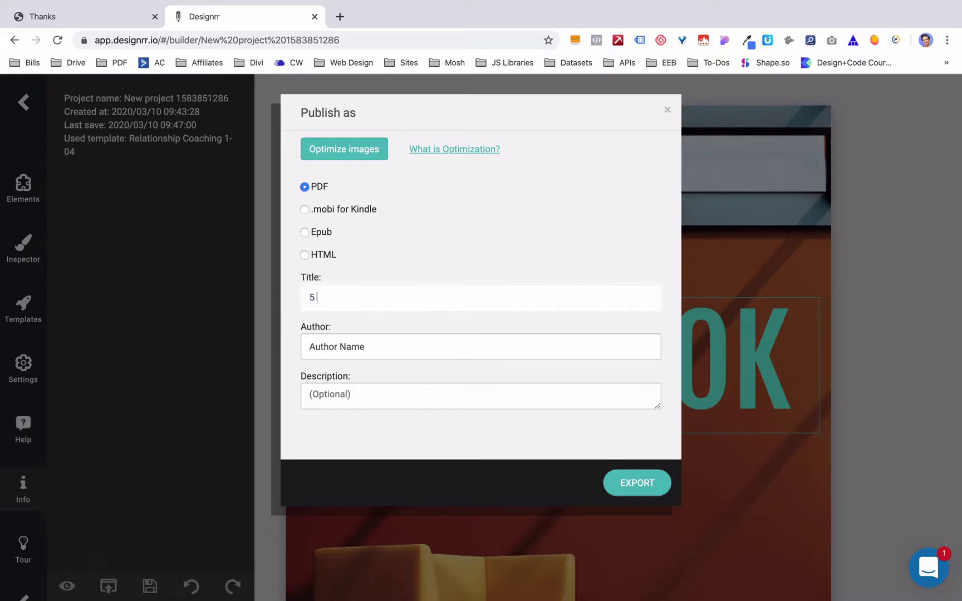
{"action": "type", "text": " UI Website Design Tips"}
{"action": "key", "text": "Tab"}
{"action": "type", "text": "Brandon"}
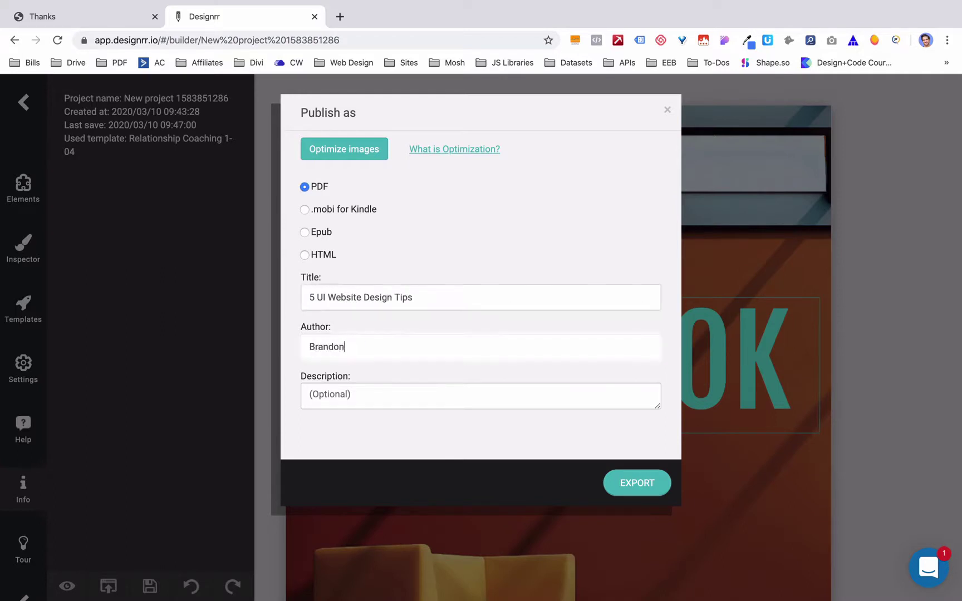
{"action": "key", "text": "Tab"}
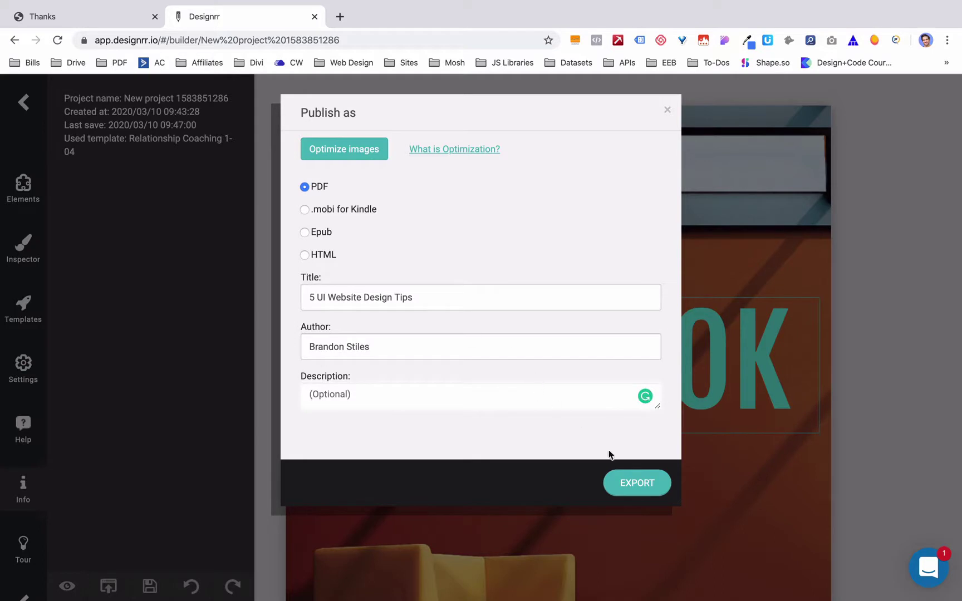
{"action": "left_click", "coordinate": [649, 490]}
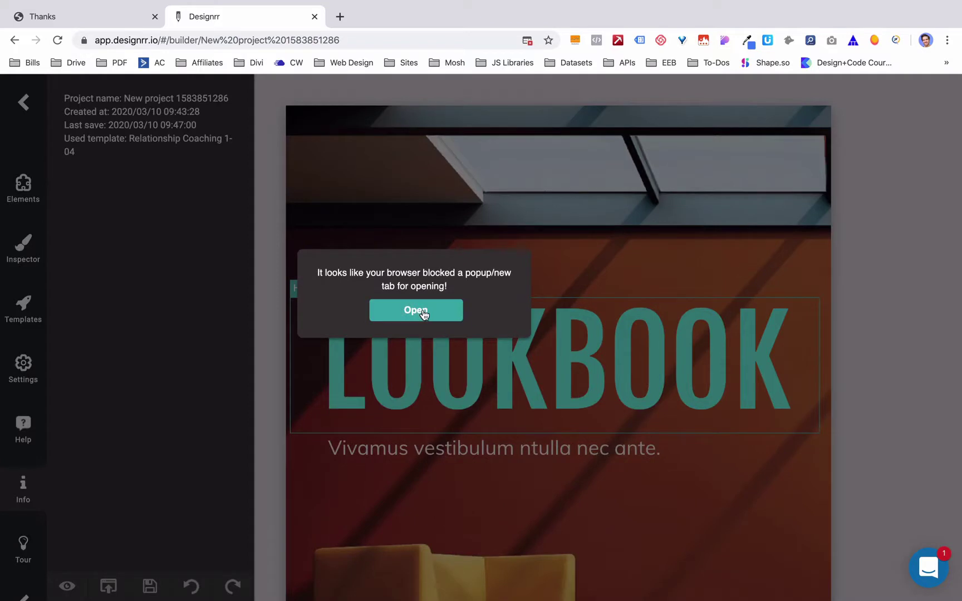
{"action": "left_click", "coordinate": [422, 311]}
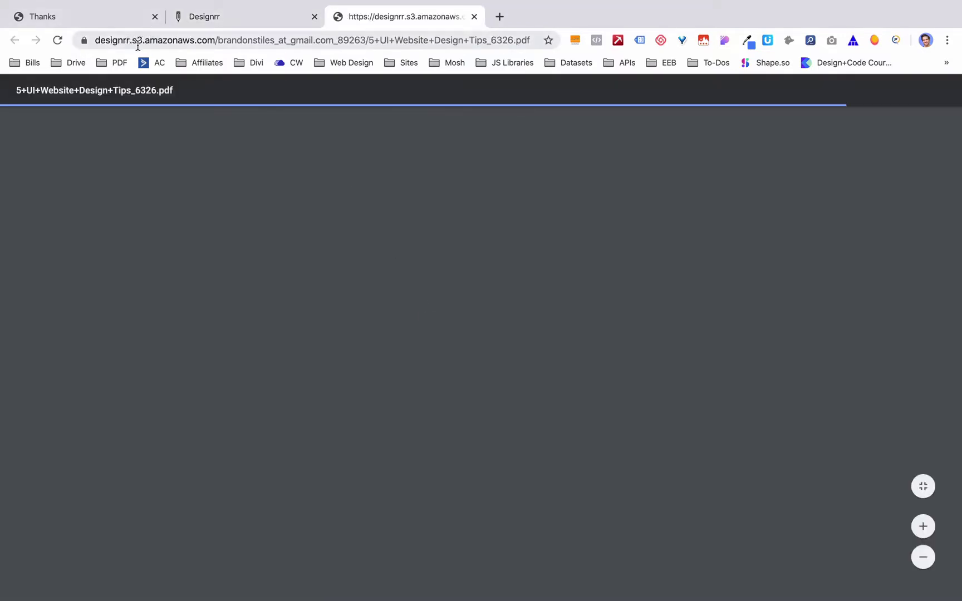
- Look through the exported PDF's cover and transcript pages and return to the cover
{"action": "scroll", "coordinate": [438, 287], "scroll_direction": "down", "scroll_amount": 8}
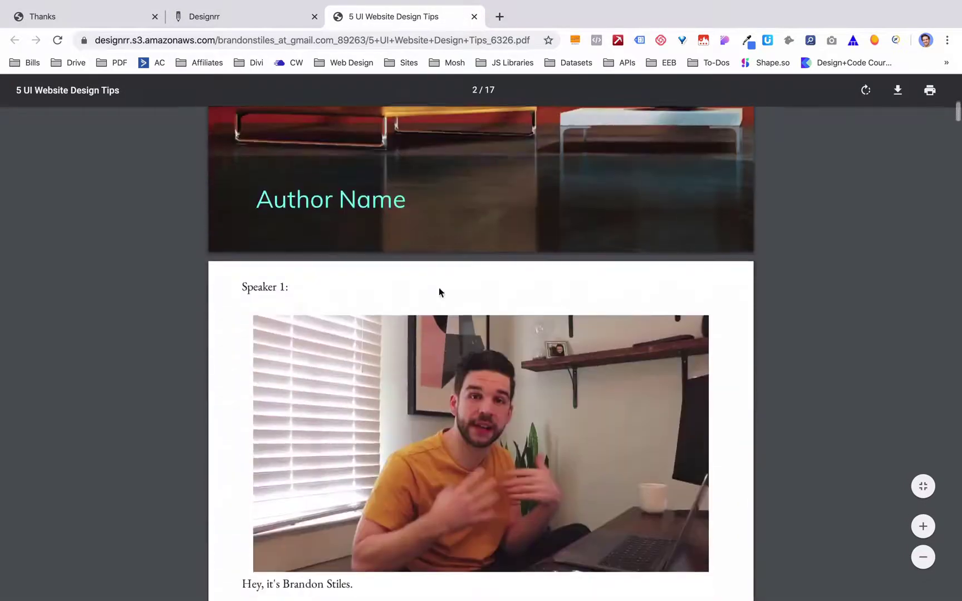
{"action": "scroll", "coordinate": [438, 287], "scroll_direction": "down", "scroll_amount": 20}
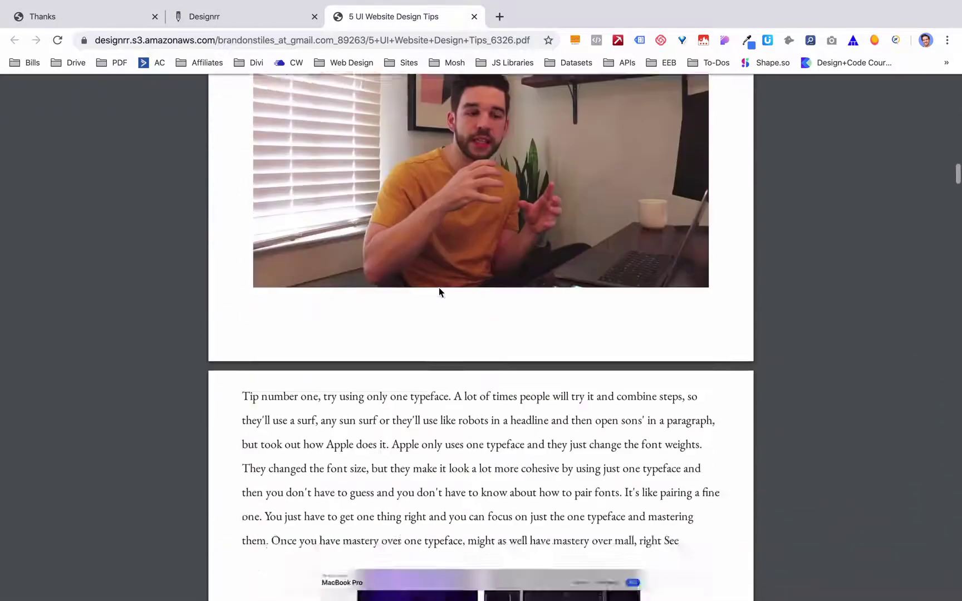
{"action": "scroll", "coordinate": [439, 292], "scroll_direction": "down", "scroll_amount": 20}
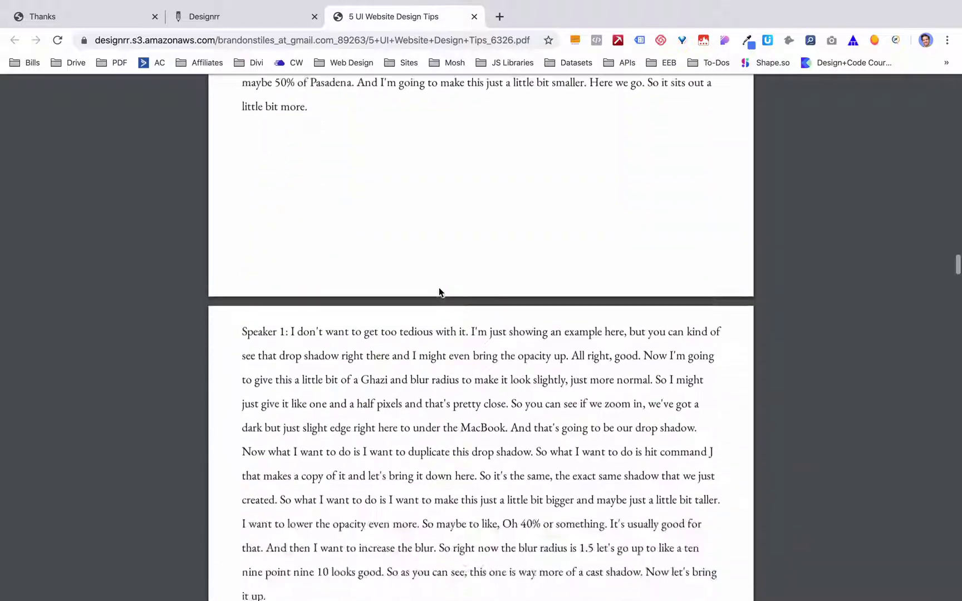
{"action": "scroll", "coordinate": [439, 293], "scroll_direction": "down", "scroll_amount": 5}
{"action": "scroll", "coordinate": [439, 292], "scroll_direction": "up", "scroll_amount": 20}
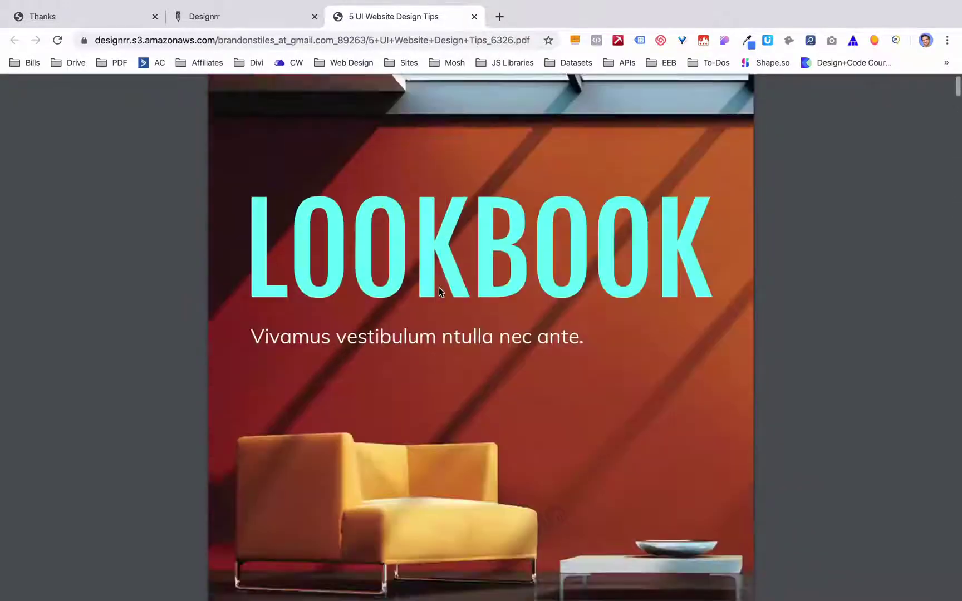
{"action": "scroll", "coordinate": [438, 291], "scroll_direction": "up", "scroll_amount": 3}
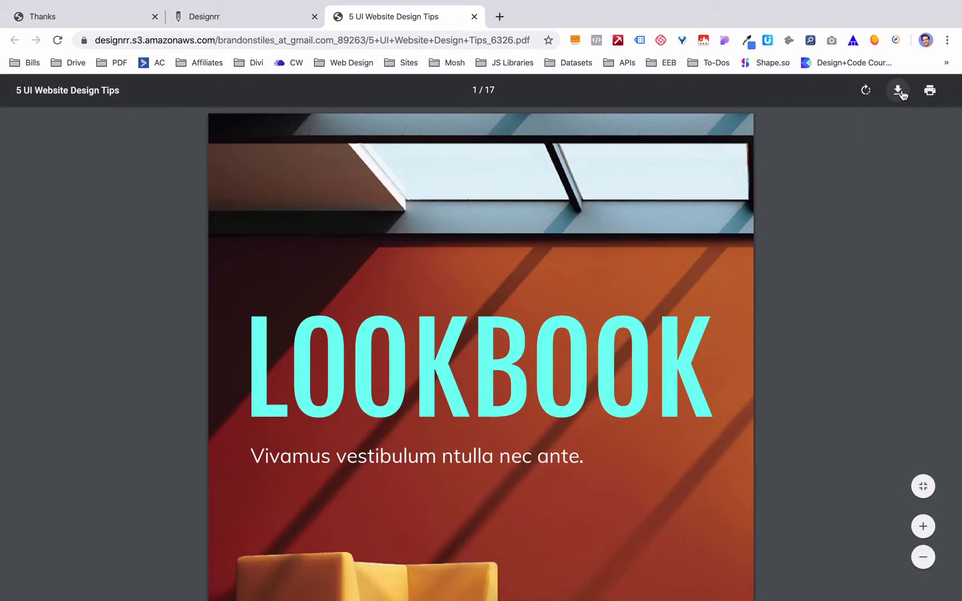
- Download the PDF to the Desktop as "5 UI WEbsite Design Tips (Lead Magnet)"
{"action": "left_click", "coordinate": [900, 92]}
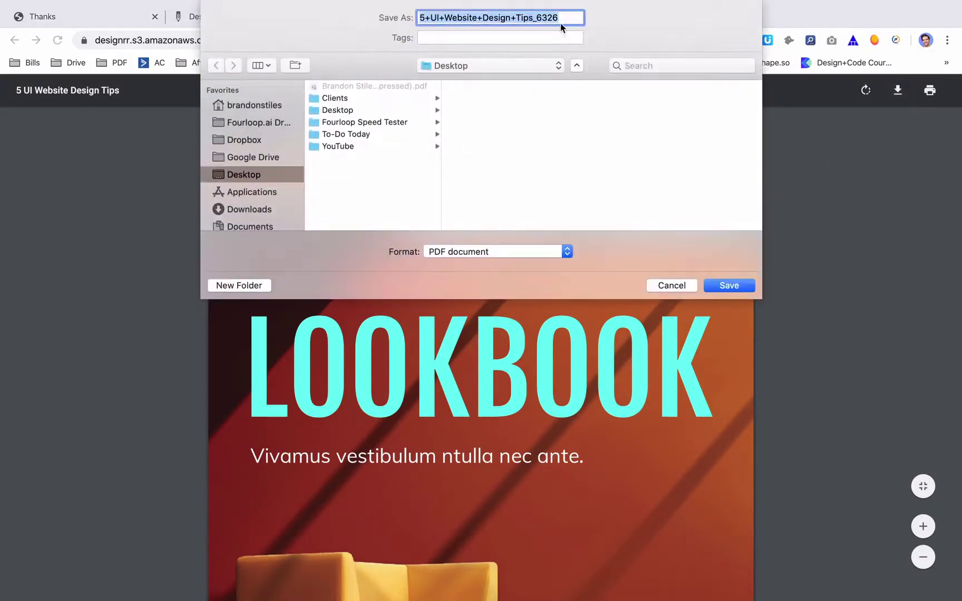
{"action": "type", "text": "5 UI"}
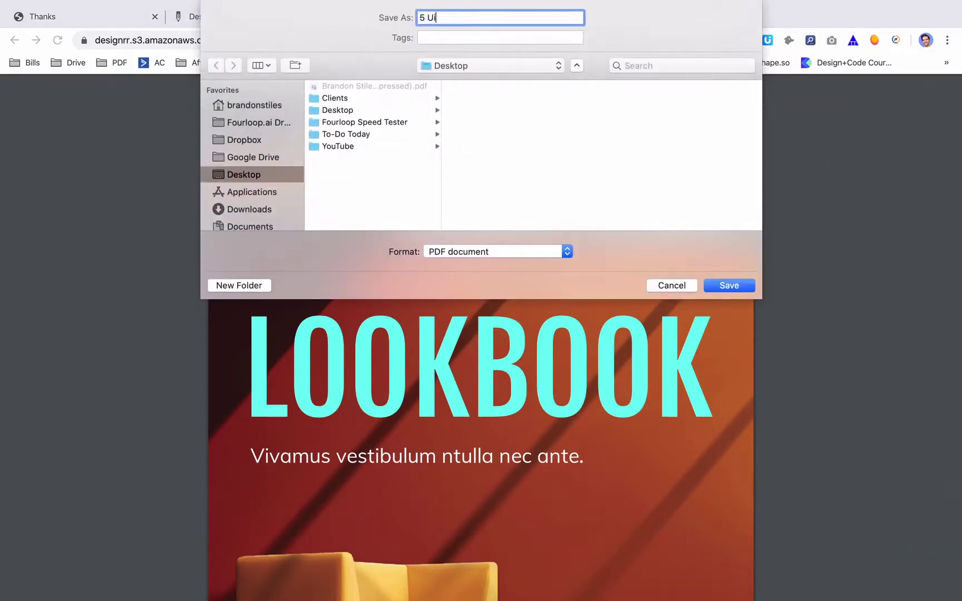
{"action": "type", "text": " WEbsite Design Tips (L"}
{"action": "key", "text": "Return"}
- Switch to the desktop, open the saved lead magnet PDF in Preview and look through its pages
{"action": "key", "text": "ctrl+Left"}
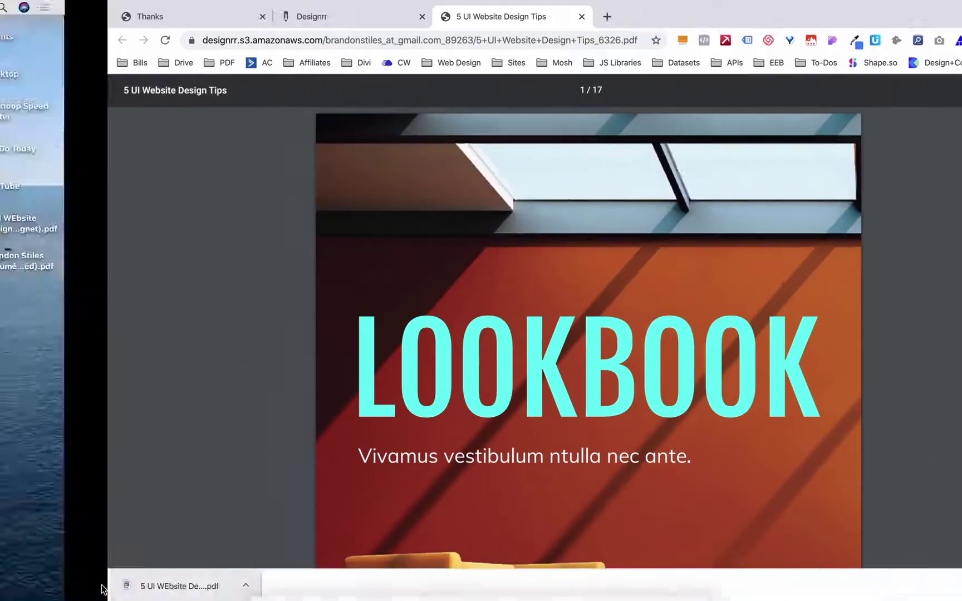
{"action": "key", "text": "super+m"}
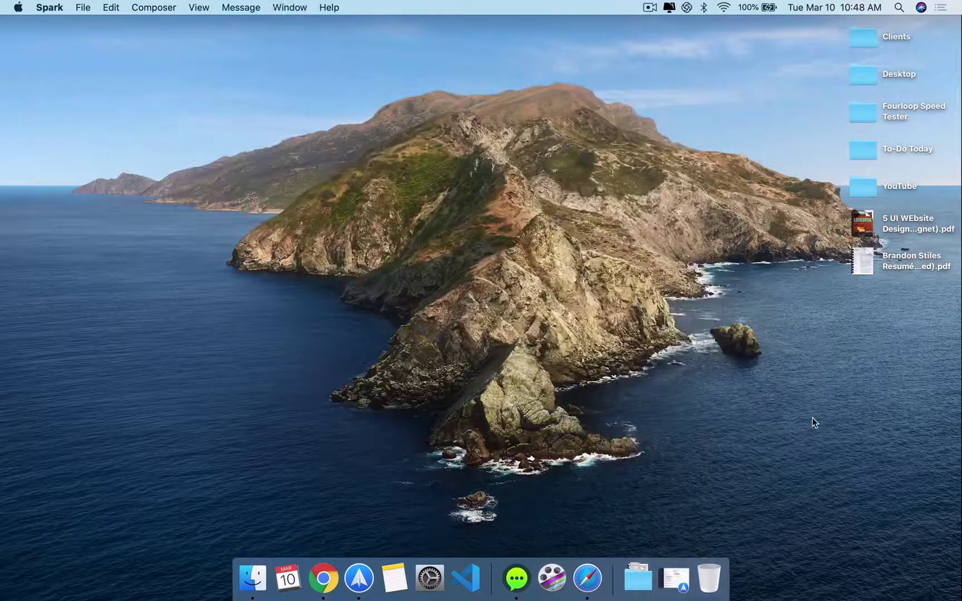
{"action": "left_click", "coordinate": [867, 218]}
{"action": "double_click", "coordinate": [867, 219]}
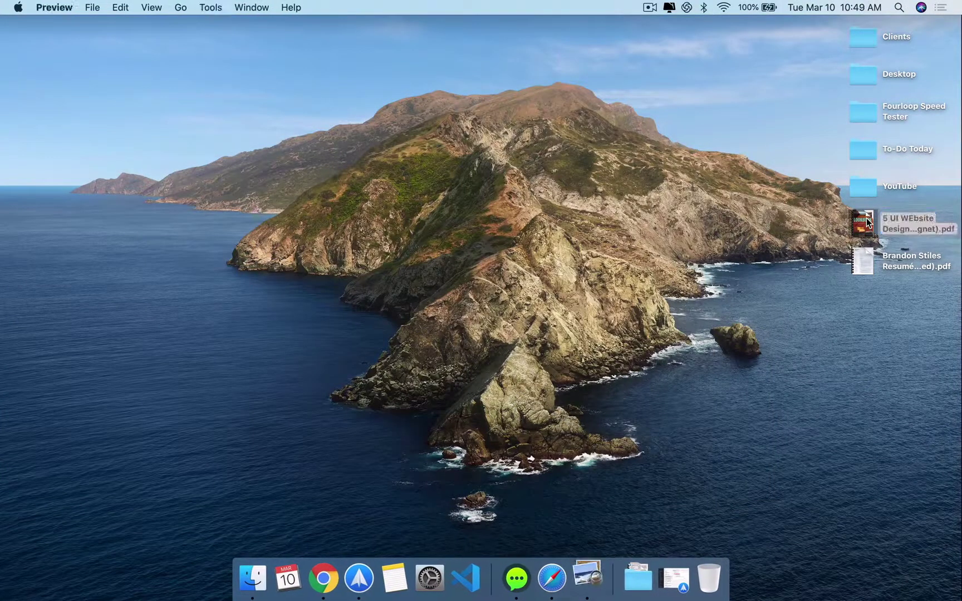
{"action": "scroll", "coordinate": [597, 316], "scroll_direction": "down", "scroll_amount": 20}
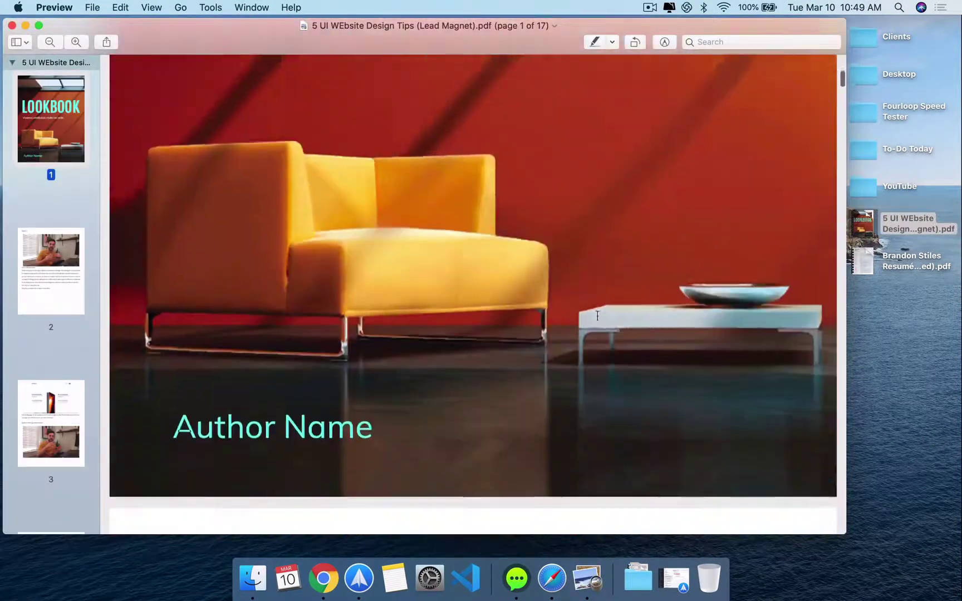
{"action": "scroll", "coordinate": [597, 315], "scroll_direction": "down", "scroll_amount": 20}
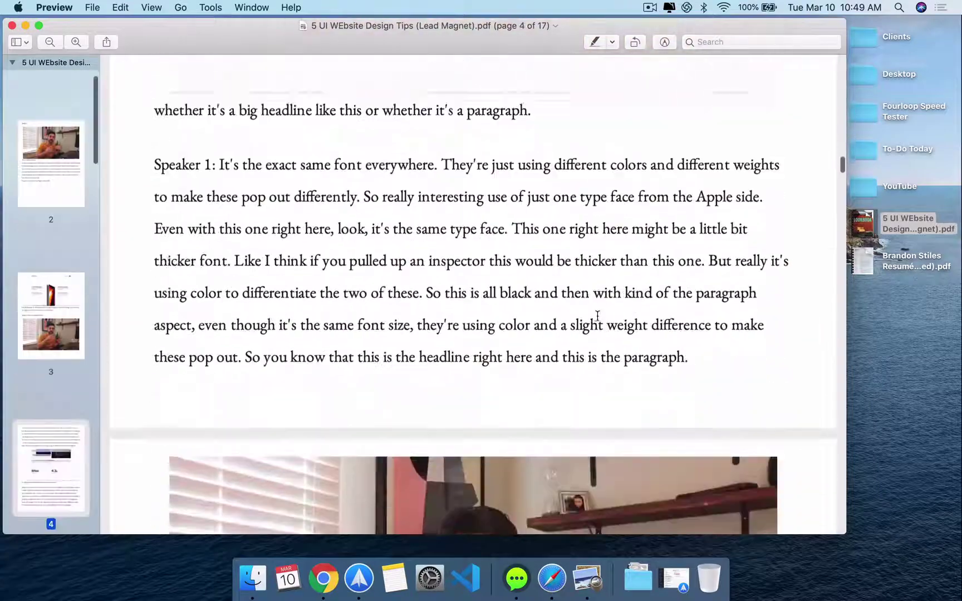
- Read on through the lead magnet PDF from page 4 to page 11, examining the transcript text and video screenshots at a smaller zoom
{"action": "scroll", "coordinate": [597, 315], "scroll_direction": "down", "scroll_amount": 20}
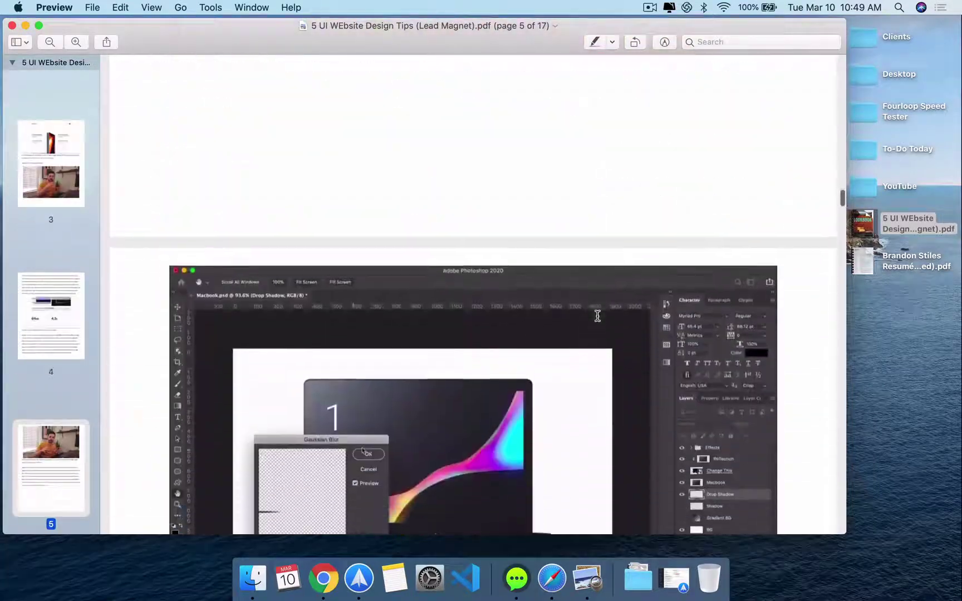
{"action": "scroll", "coordinate": [597, 315], "scroll_direction": "down", "scroll_amount": 5}
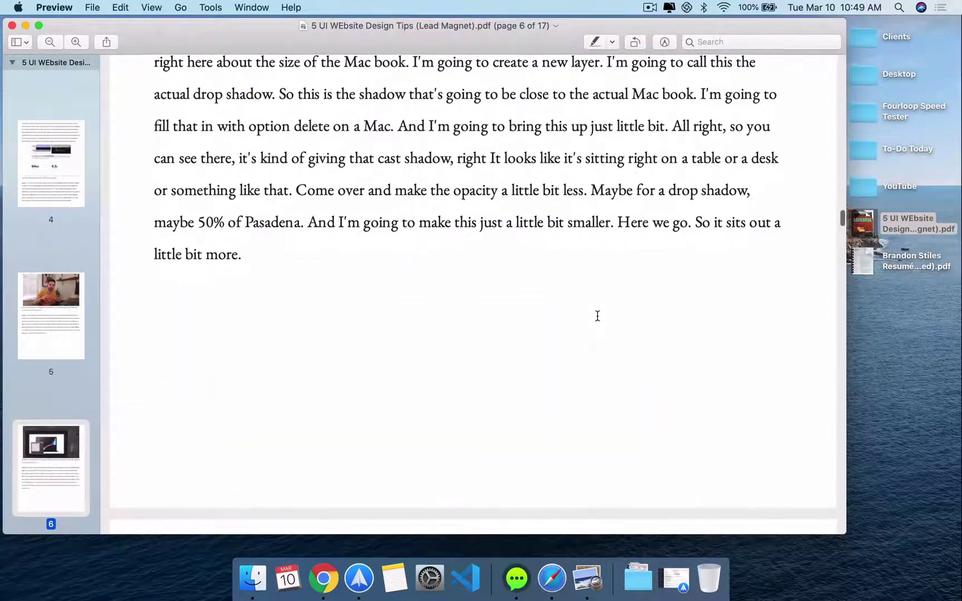
{"action": "key", "text": "super+minus"}
{"action": "scroll", "coordinate": [597, 316], "scroll_direction": "down", "scroll_amount": 10}
{"action": "scroll", "coordinate": [597, 322], "scroll_direction": "down", "scroll_amount": 20}
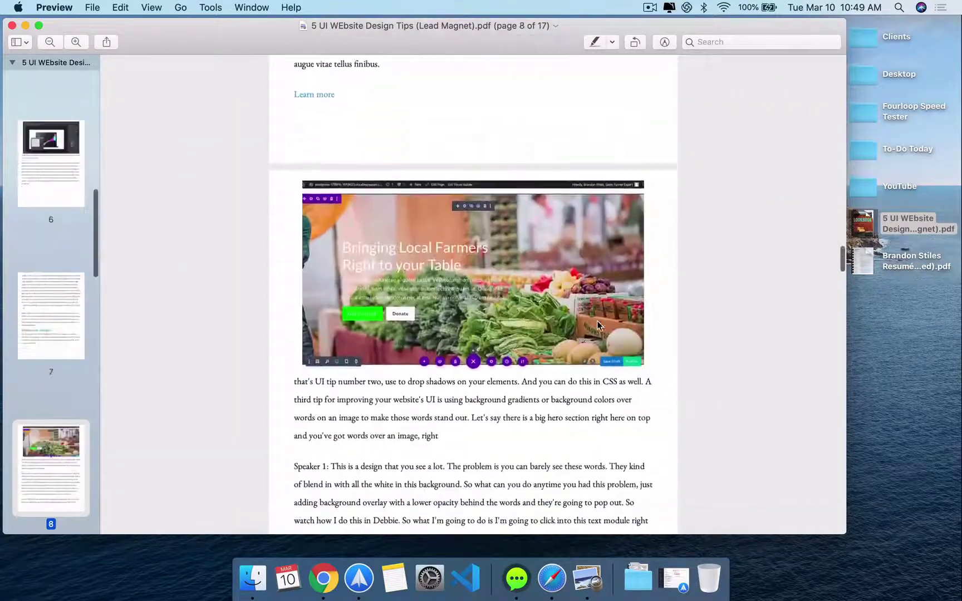
{"action": "scroll", "coordinate": [596, 327], "scroll_direction": "down", "scroll_amount": 10}
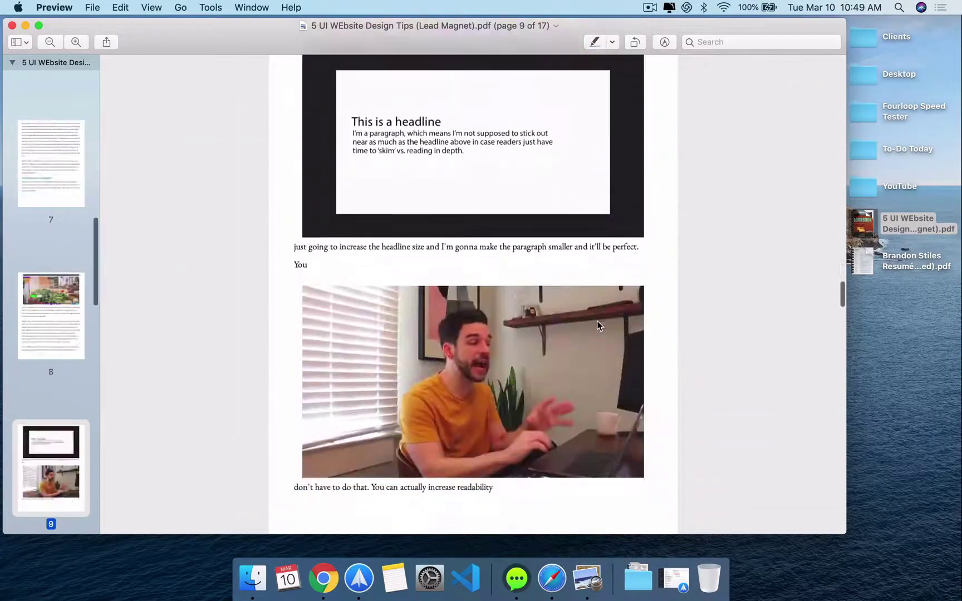
{"action": "scroll", "coordinate": [597, 326], "scroll_direction": "up", "scroll_amount": 5}
{"action": "scroll", "coordinate": [429, 287], "scroll_direction": "down", "scroll_amount": 20}
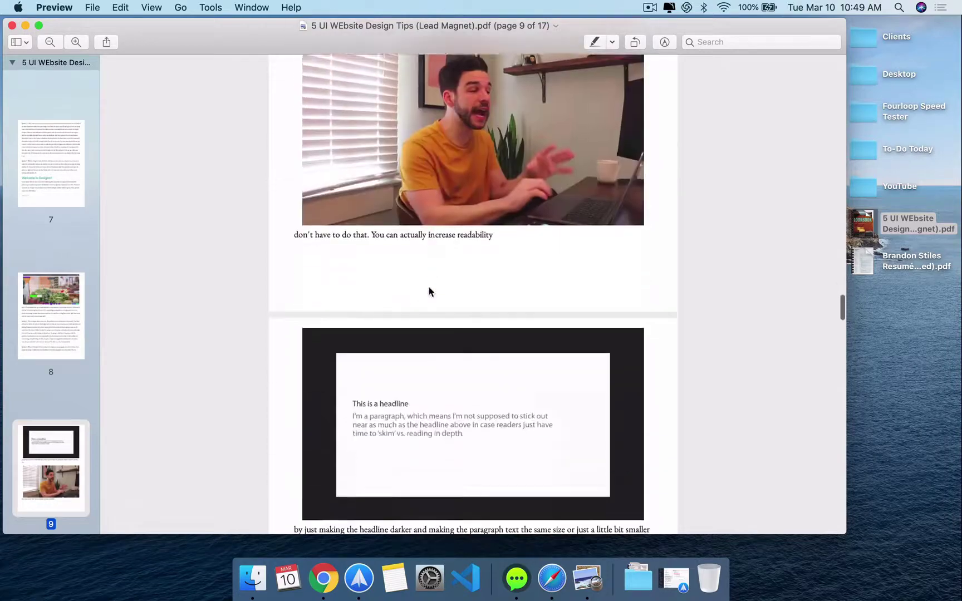
{"action": "scroll", "coordinate": [428, 286], "scroll_direction": "down", "scroll_amount": 4}
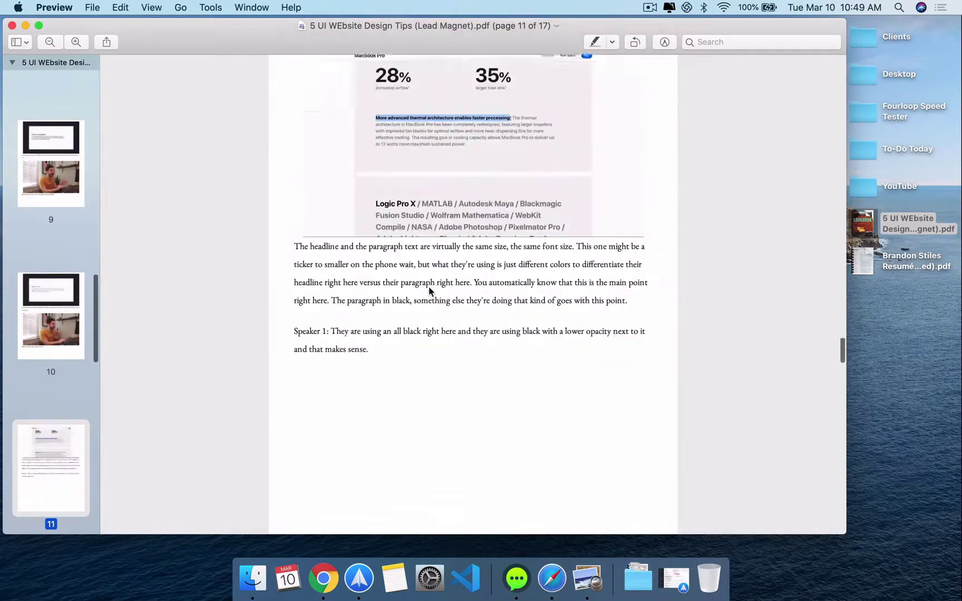
{"action": "scroll", "coordinate": [428, 286], "scroll_direction": "up", "scroll_amount": 10}
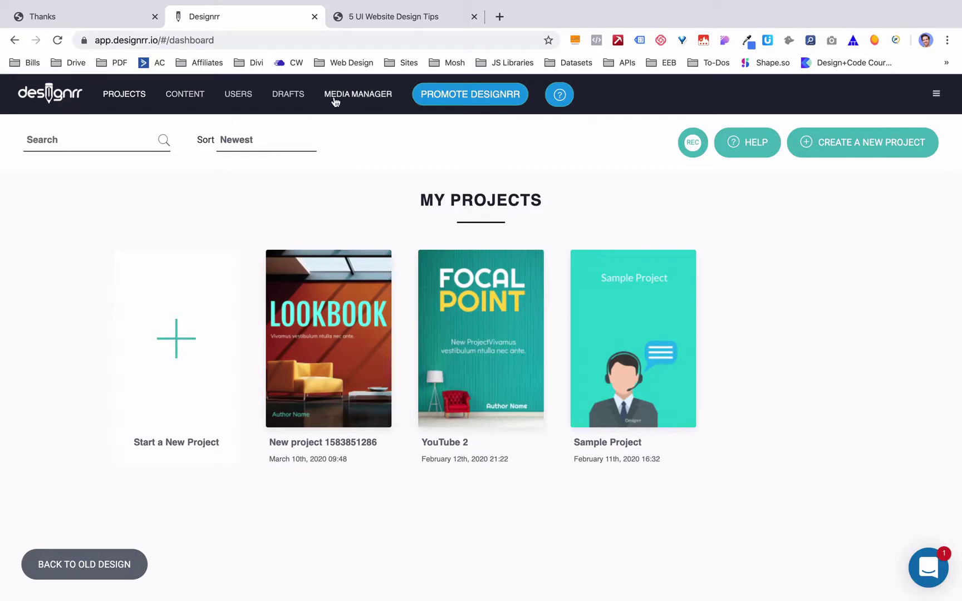
- Switch to the Designrr dashboard in Chrome and look over its Media Manager, saved drafts and user list
{"action": "left_click", "coordinate": [362, 96]}
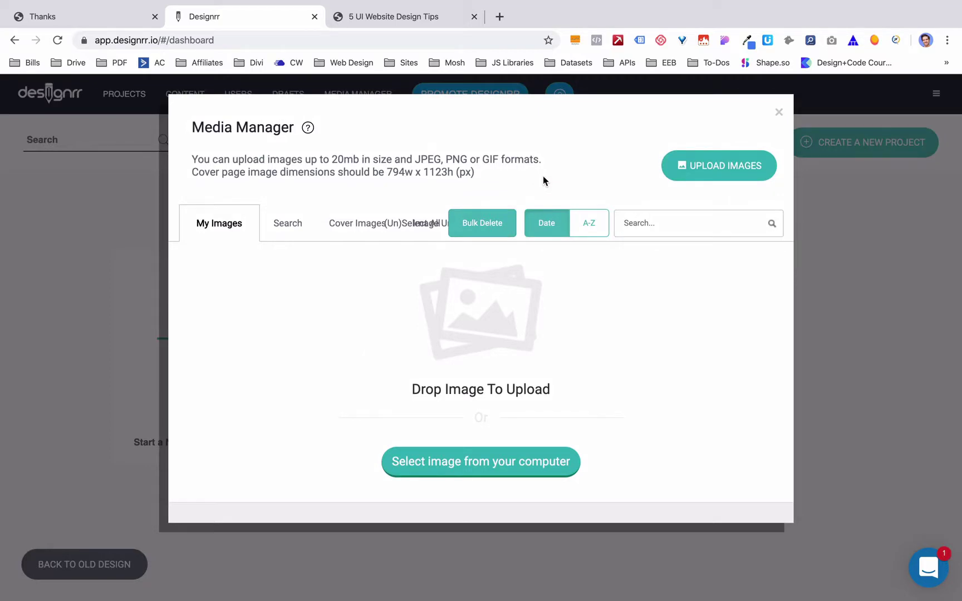
{"action": "left_click", "coordinate": [779, 112]}
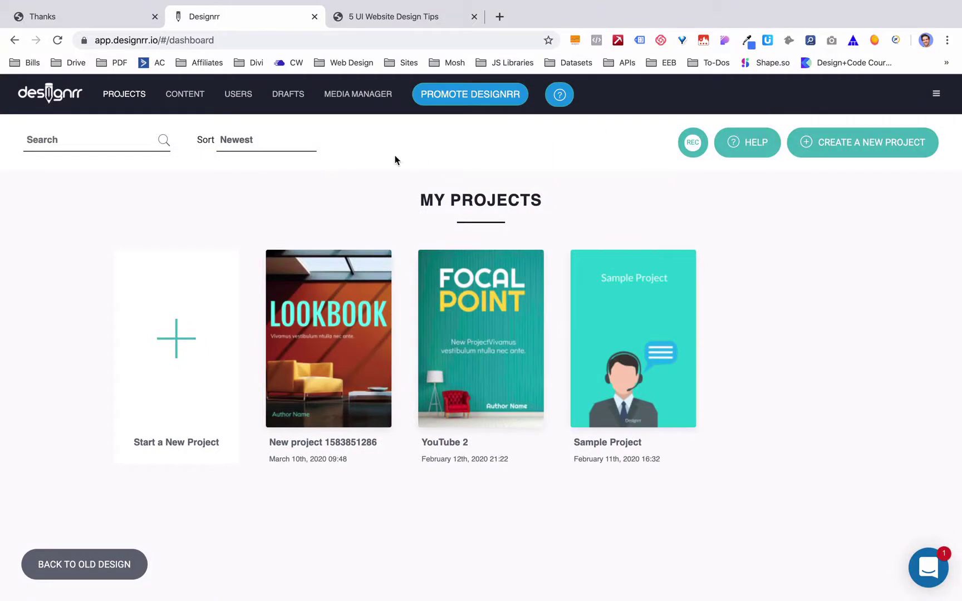
{"action": "left_click", "coordinate": [288, 97]}
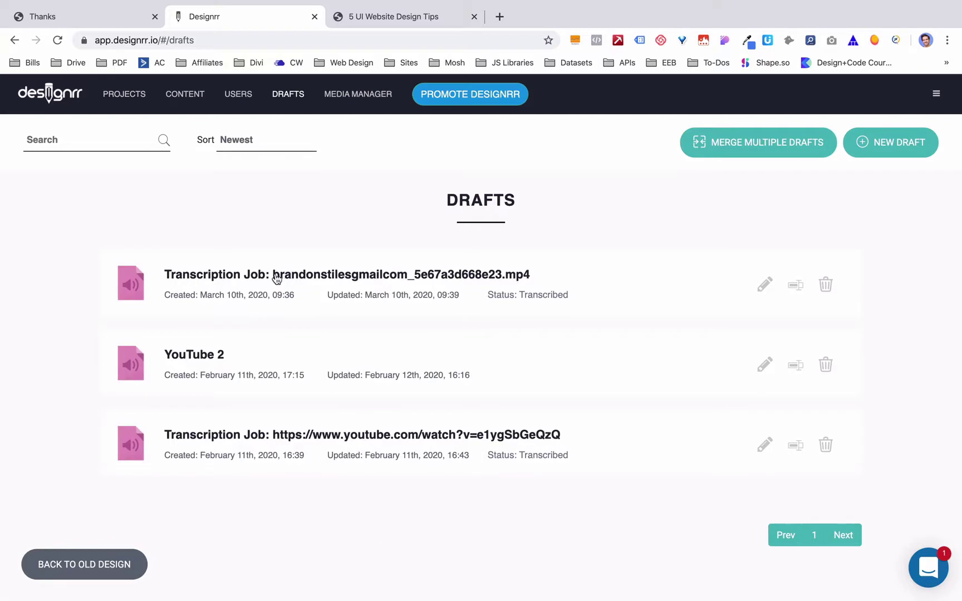
{"action": "left_click", "coordinate": [232, 100]}
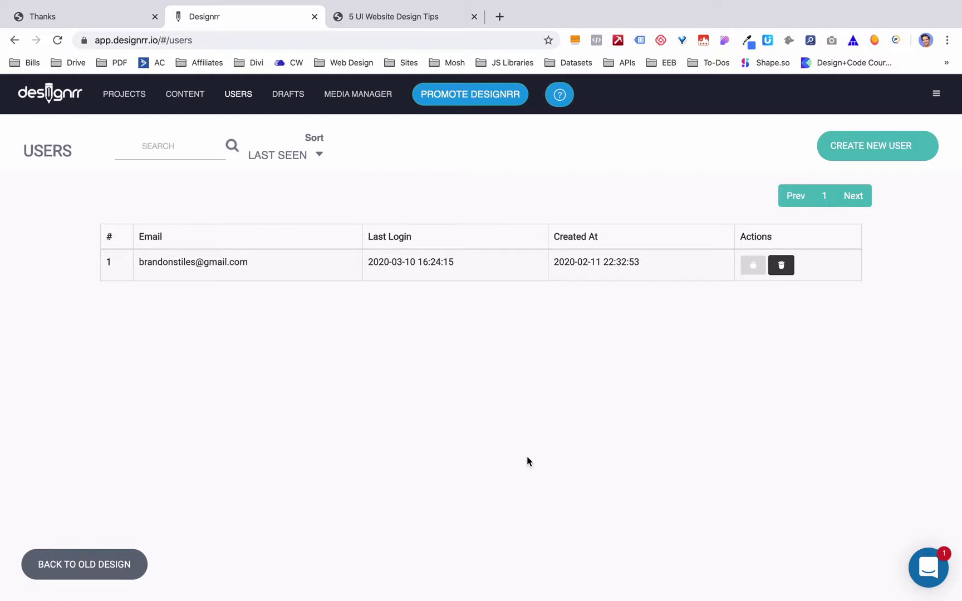
- Open the Content library and browse its ready-made articles
{"action": "left_click", "coordinate": [192, 96]}
{"action": "scroll", "coordinate": [461, 416], "scroll_direction": "down", "scroll_amount": 3}
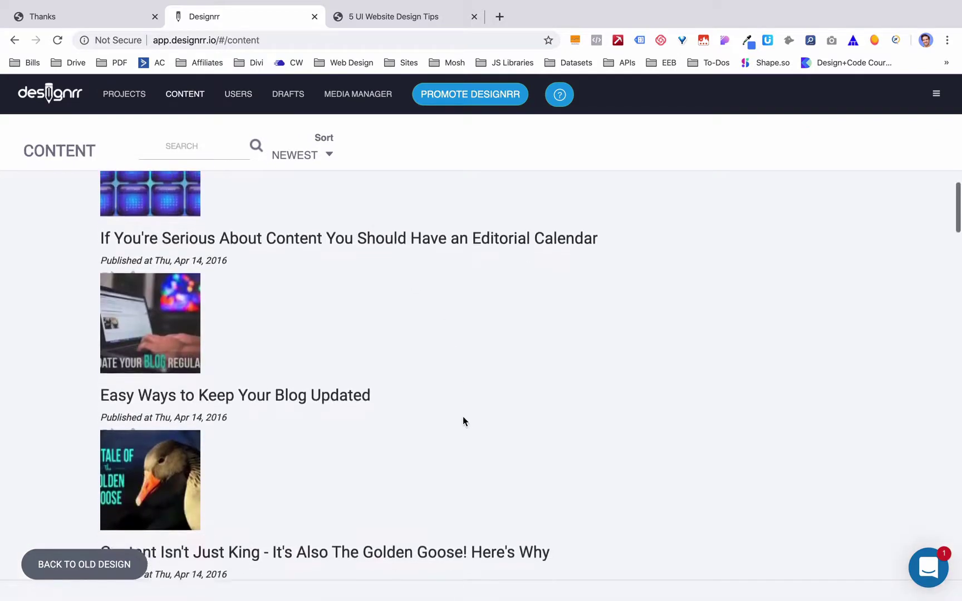
{"action": "scroll", "coordinate": [463, 421], "scroll_direction": "down", "scroll_amount": 3}
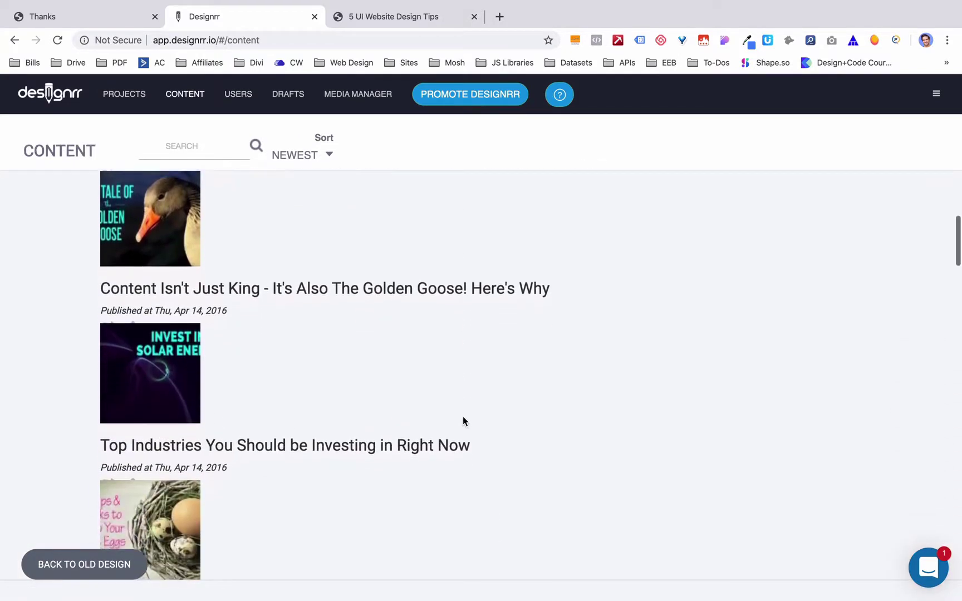
{"action": "scroll", "coordinate": [463, 421], "scroll_direction": "down", "scroll_amount": 1}
{"action": "scroll", "coordinate": [463, 421], "scroll_direction": "down", "scroll_amount": 15}
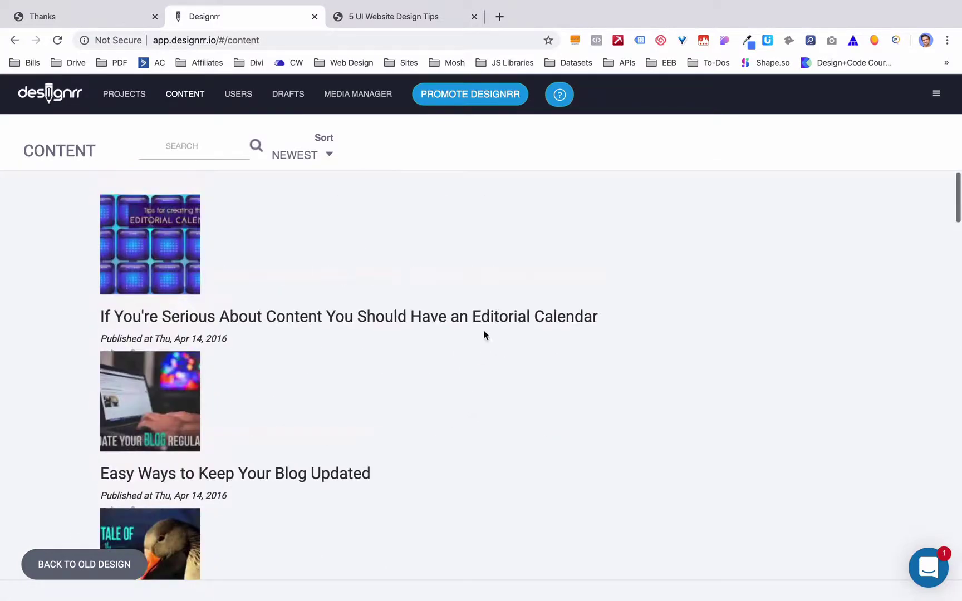
{"action": "scroll", "coordinate": [273, 493], "scroll_direction": "down", "scroll_amount": 2}
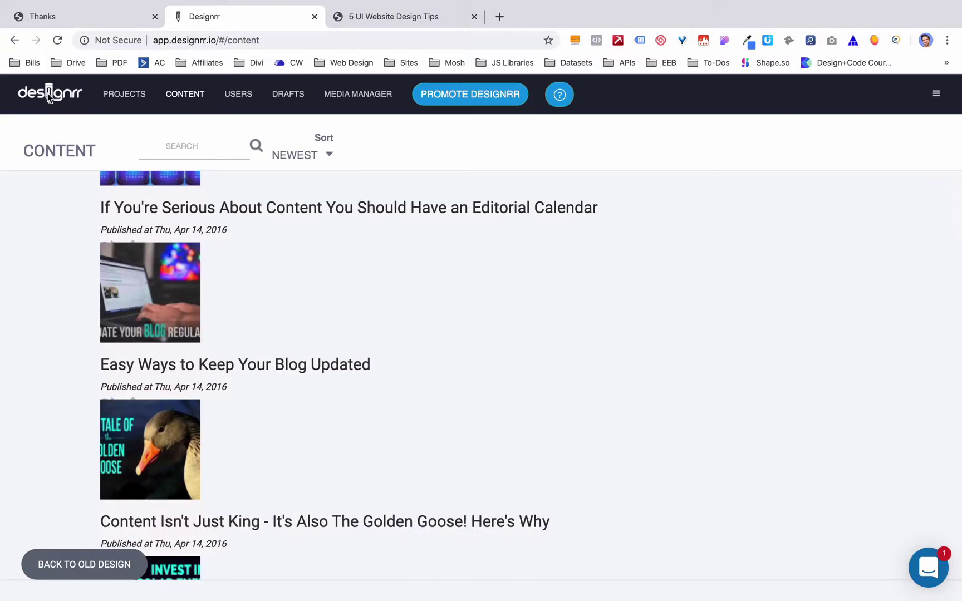
- Return to the projects overview, view the screen recording feedback dialog and dismiss it without recording
{"action": "left_click", "coordinate": [129, 99]}
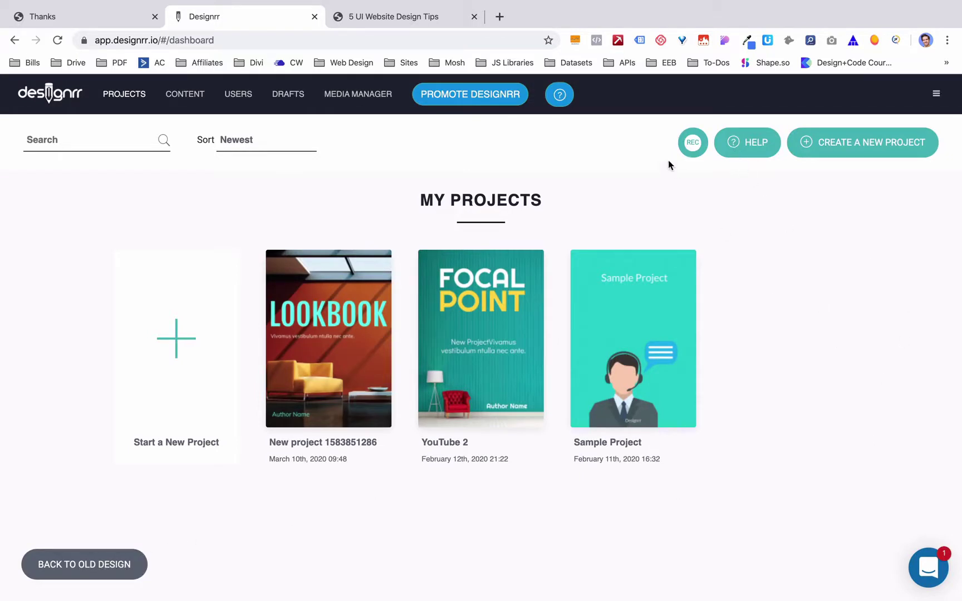
{"action": "left_click", "coordinate": [693, 143]}
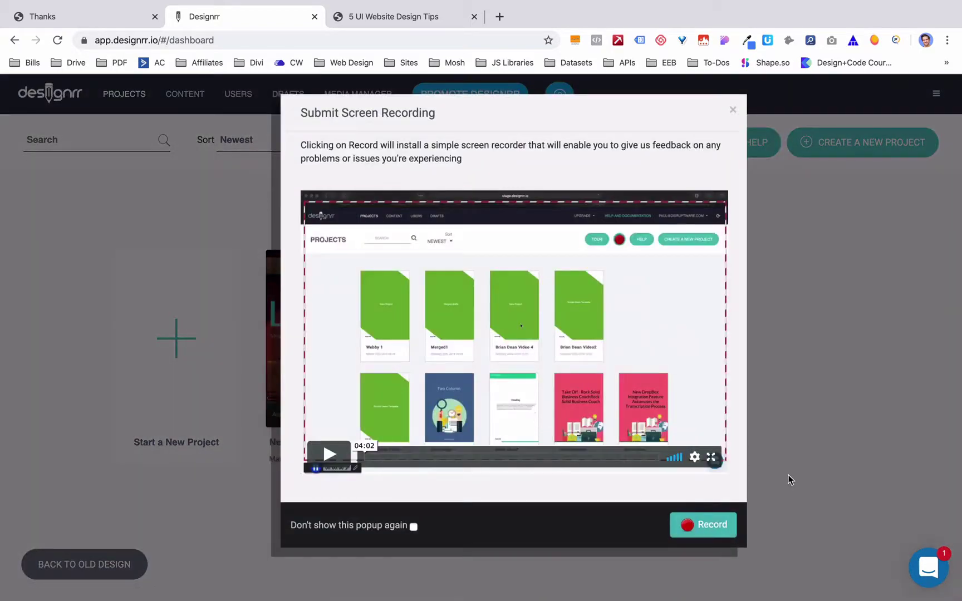
{"action": "left_click", "coordinate": [732, 110]}
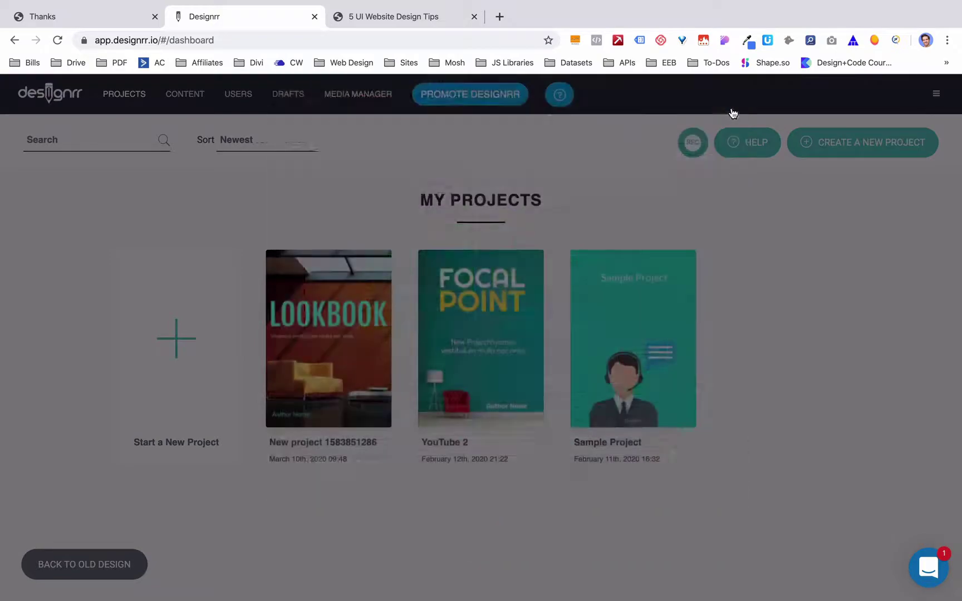